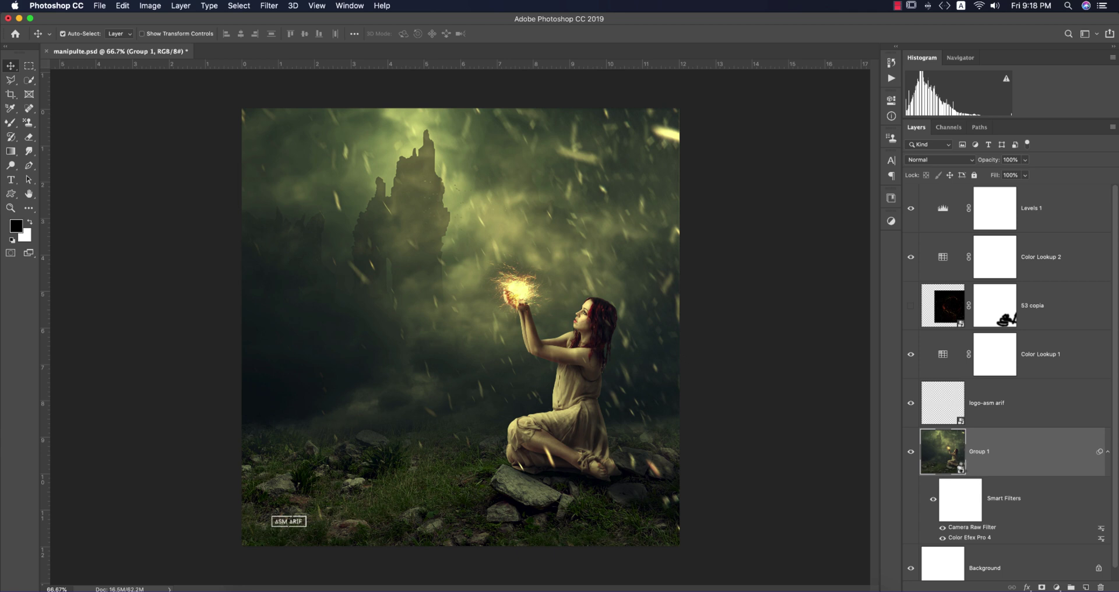
Open the Group 1 smart object and toggle its sky, gradient, Layer 1 and Levels 1 layers to compare.
double_click(958, 466)
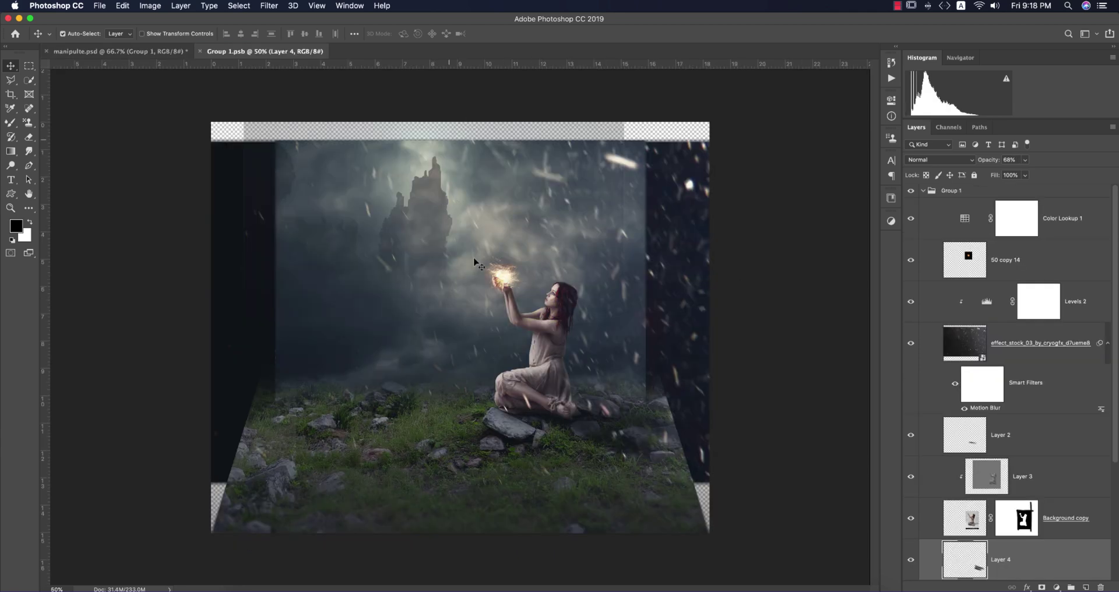
scroll(975, 438, down, 3)
scroll(975, 438, down, 1)
scroll(975, 438, up, 2)
scroll(975, 438, down, 2)
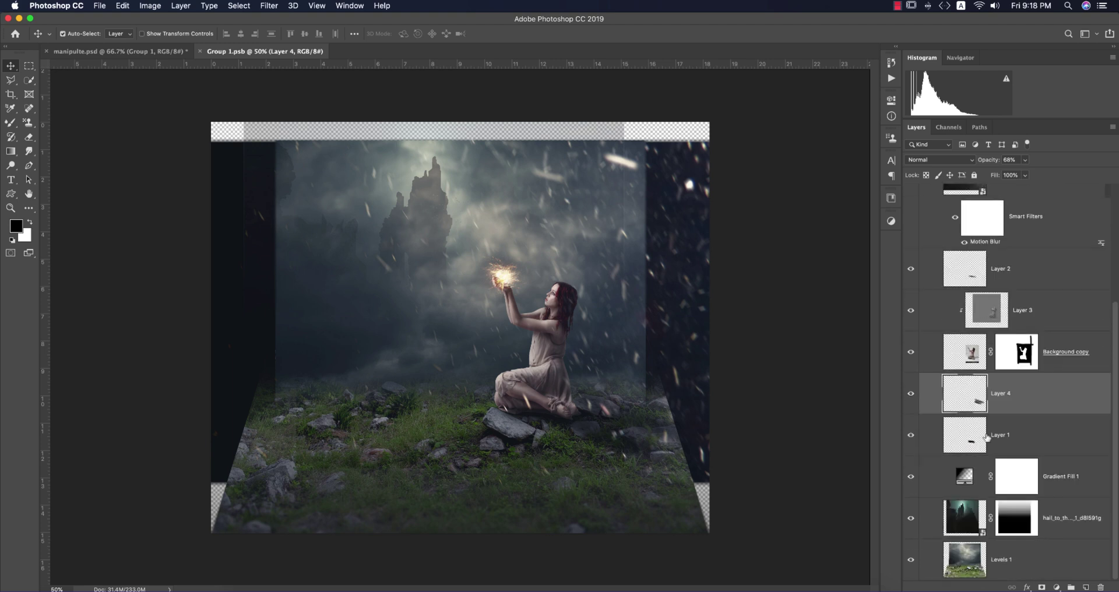
click(912, 520)
click(911, 477)
click(910, 437)
click(911, 558)
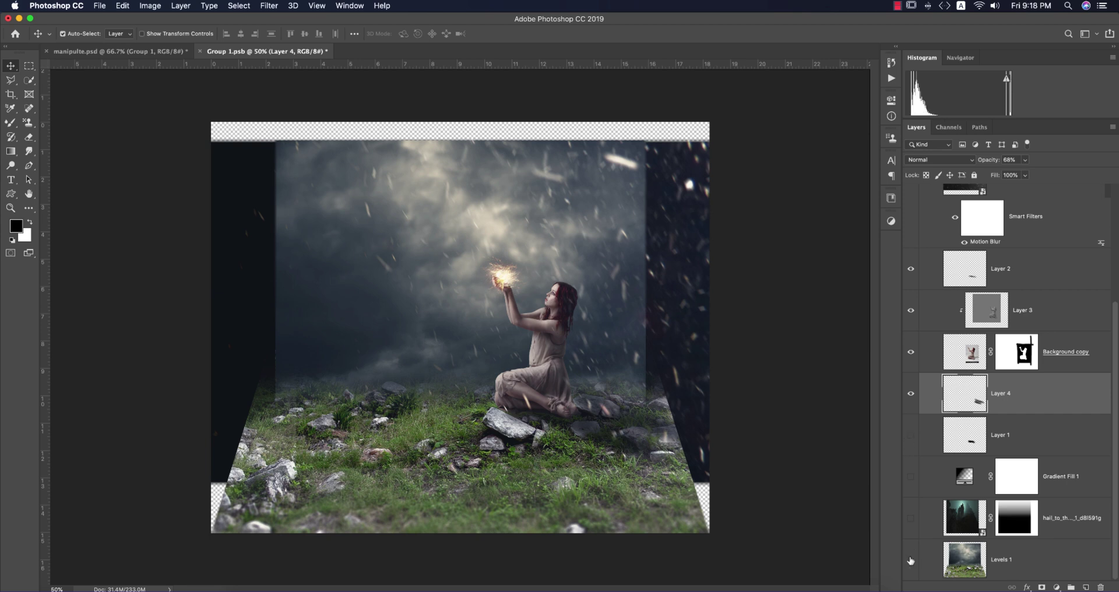
click(911, 560)
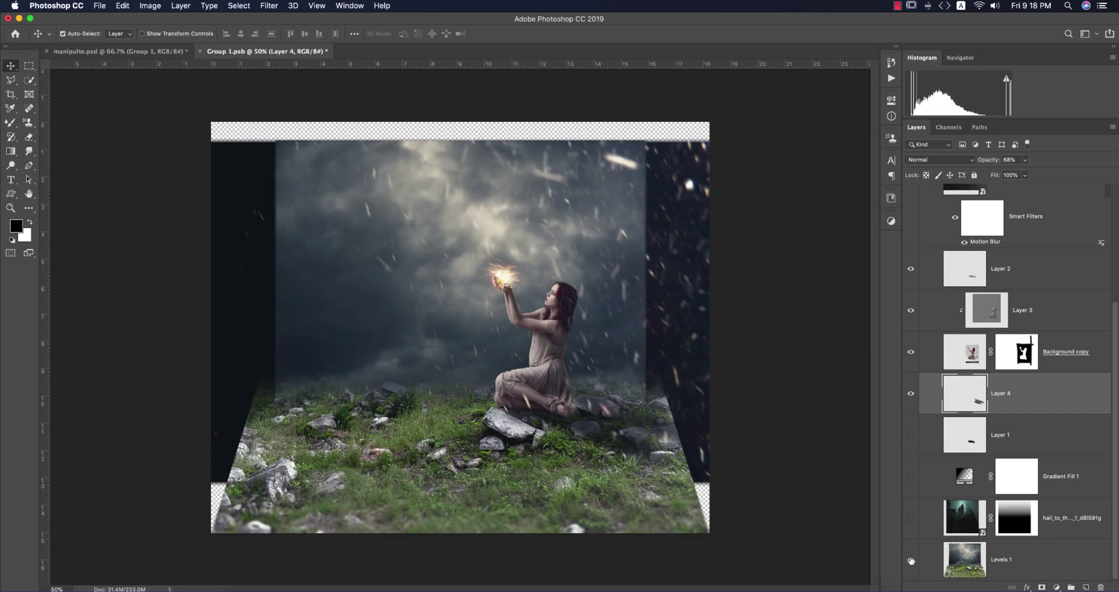
Toggle the girl, Layer 3, rain, glow and Color Lookup 1 layers, then close Group 1 without saving.
click(912, 353)
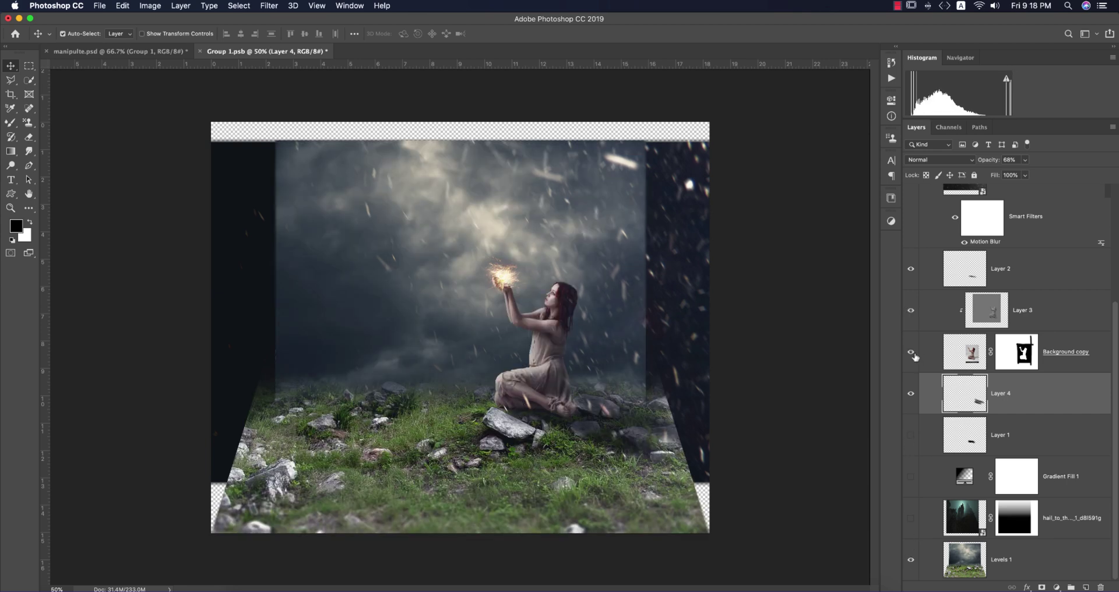
click(911, 314)
click(911, 315)
scroll(907, 373, up, 5)
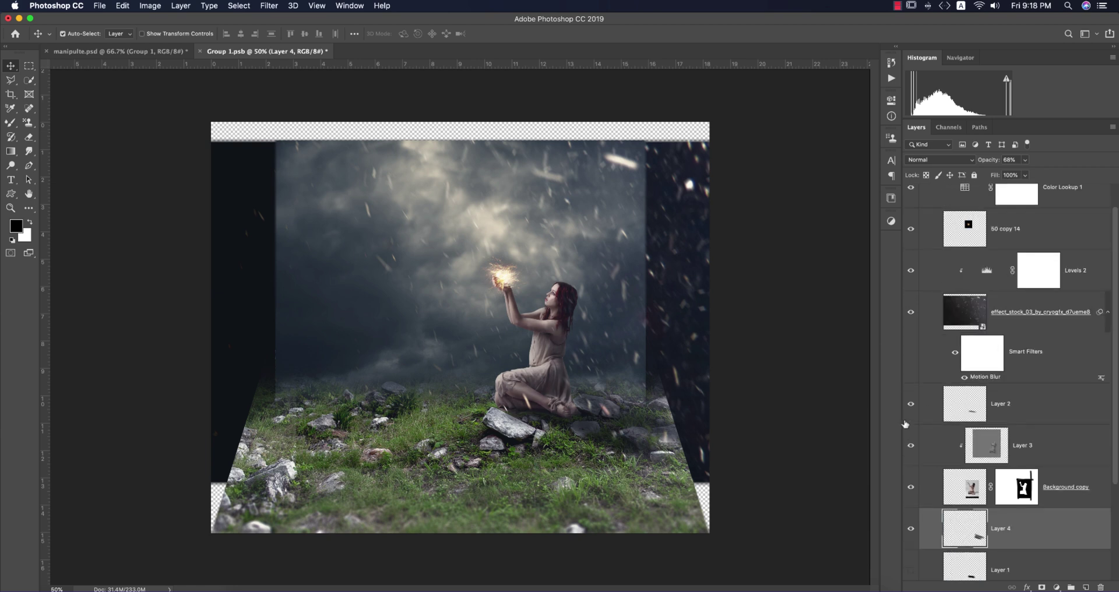
click(911, 348)
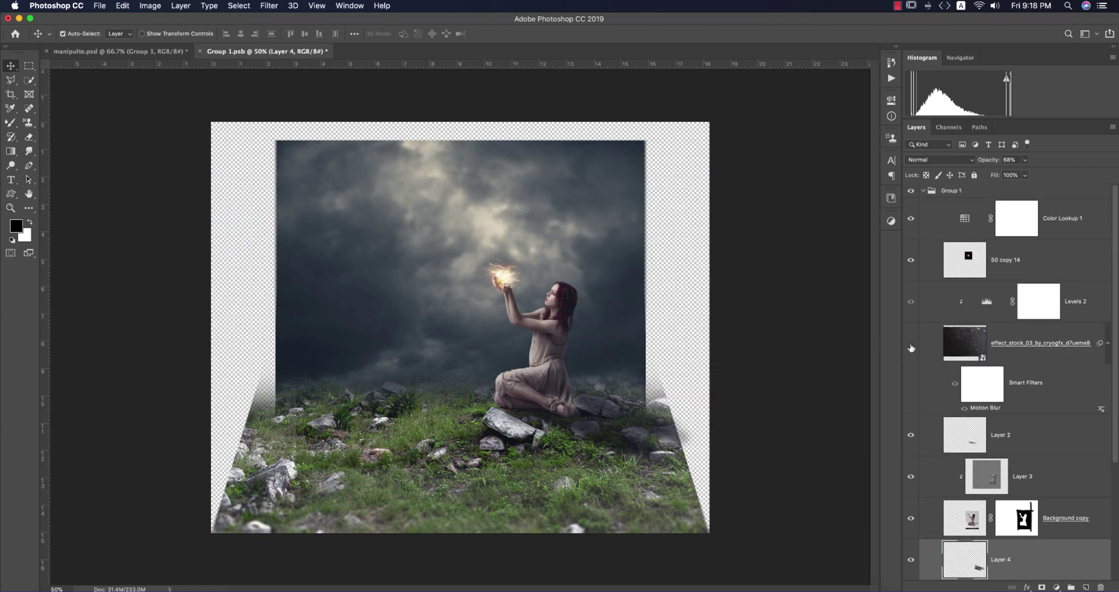
click(911, 347)
click(911, 264)
click(911, 263)
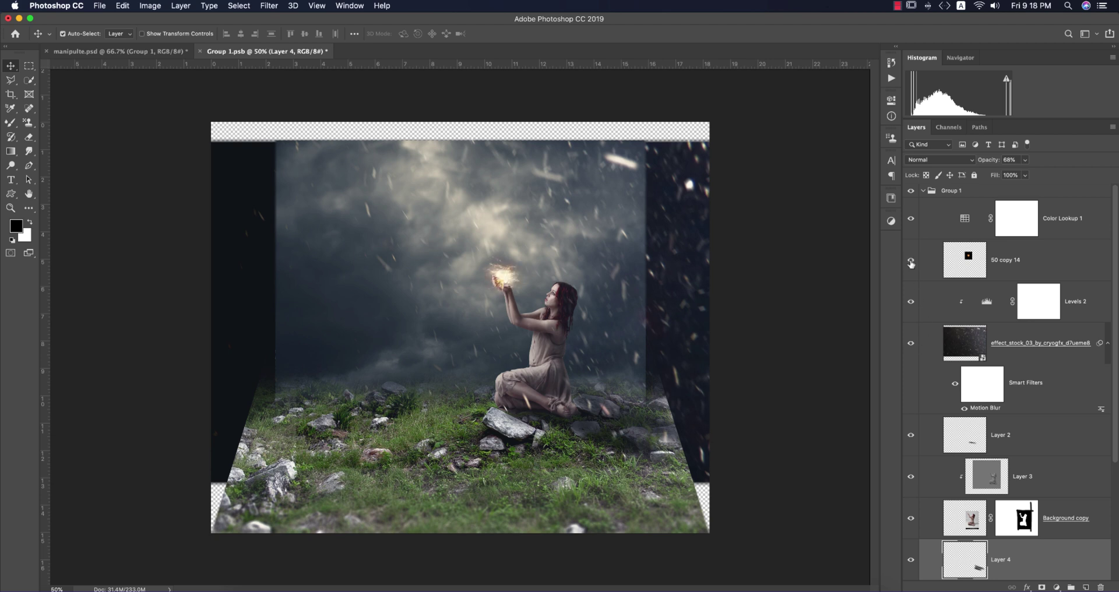
click(910, 221)
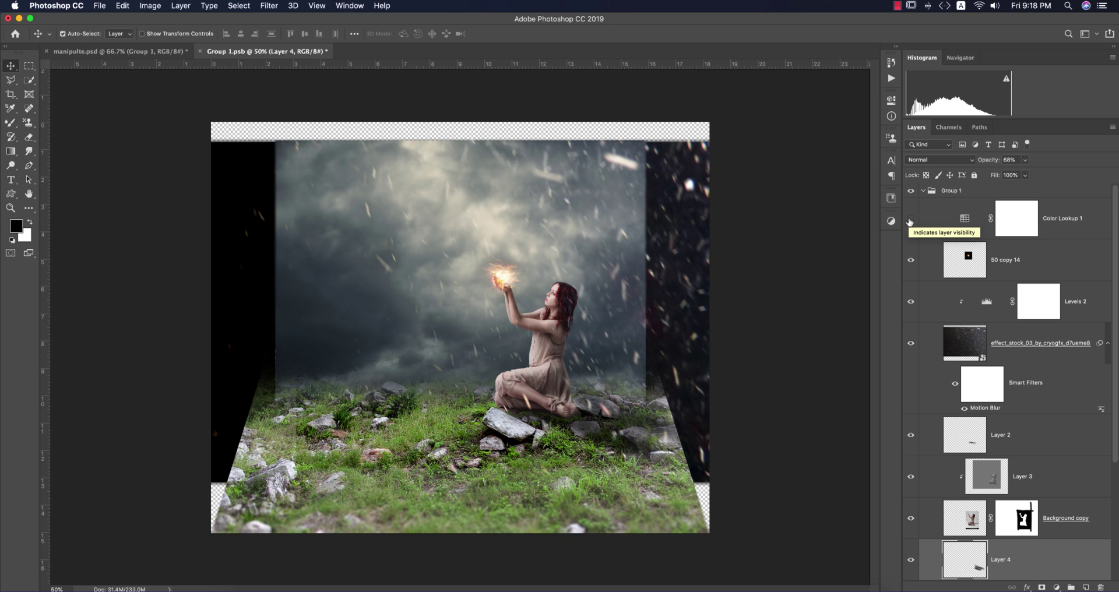
click(911, 221)
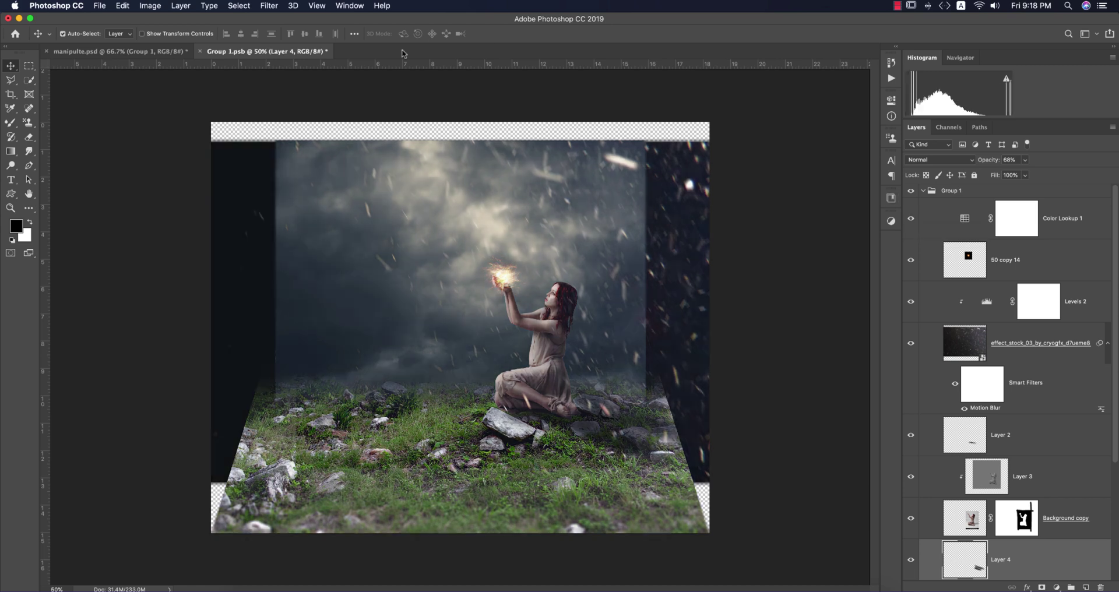
click(200, 51)
click(522, 205)
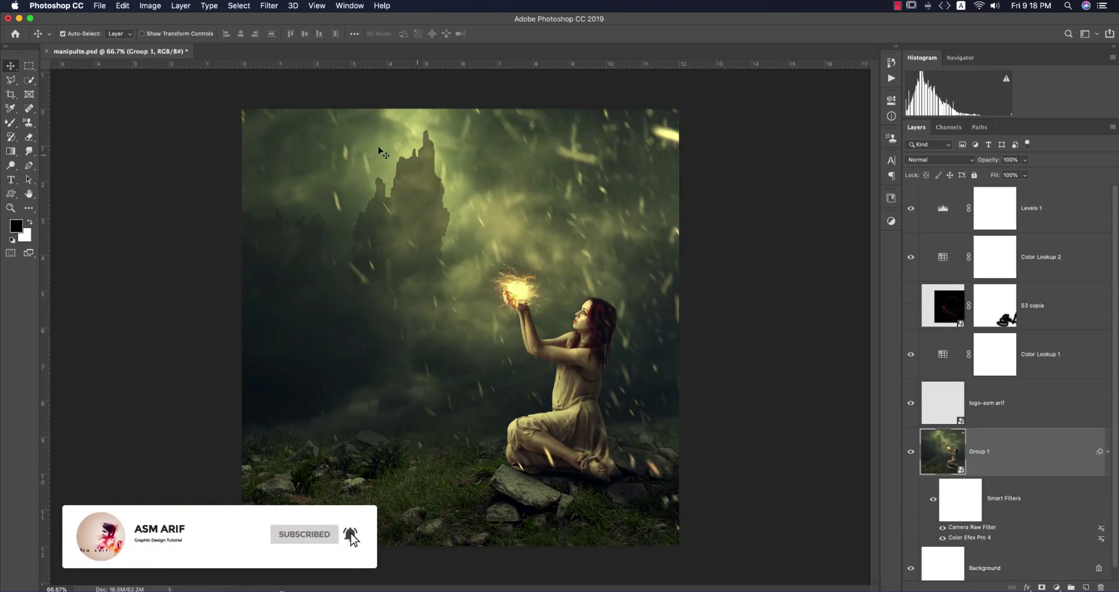
Create a new 2000 × 2000 px, 300 ppi document.
click(99, 5)
click(110, 19)
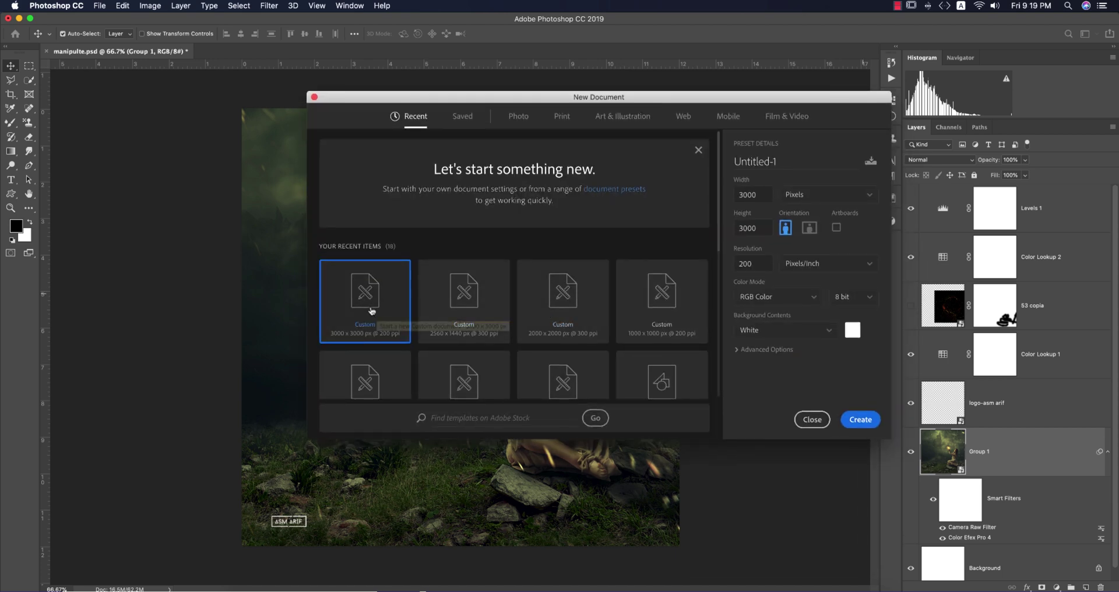
click(581, 313)
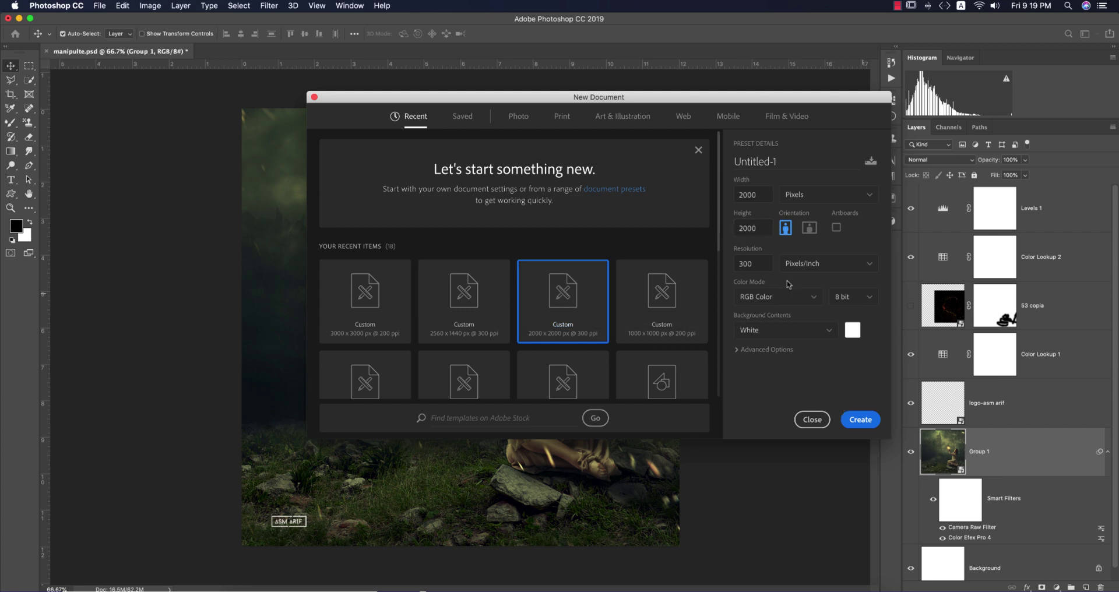
click(861, 420)
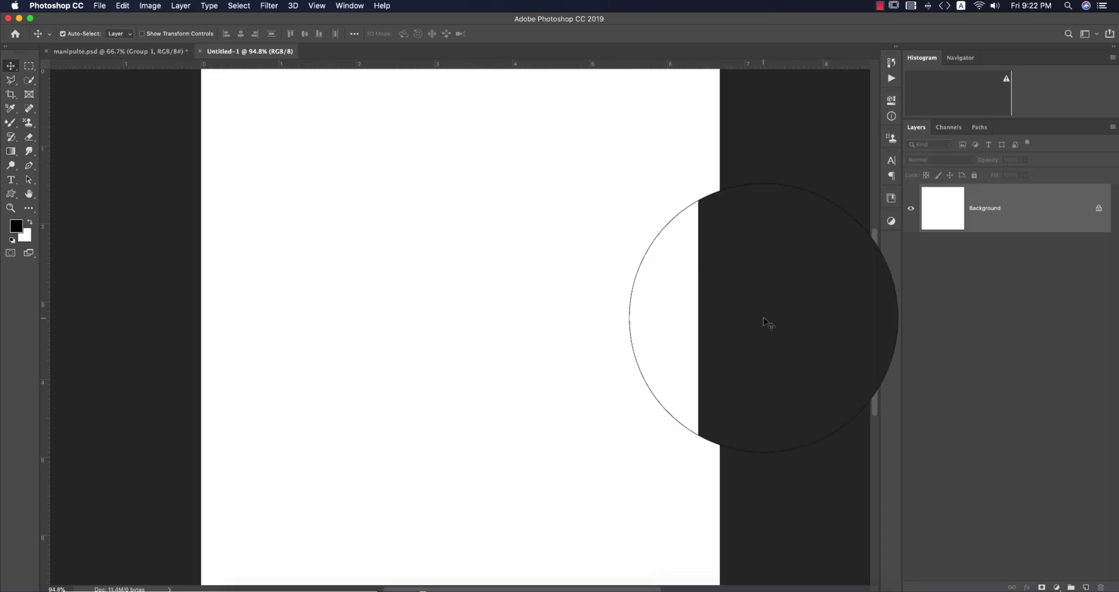
Place the old ruins photo into the new document as an embedded image.
click(100, 5)
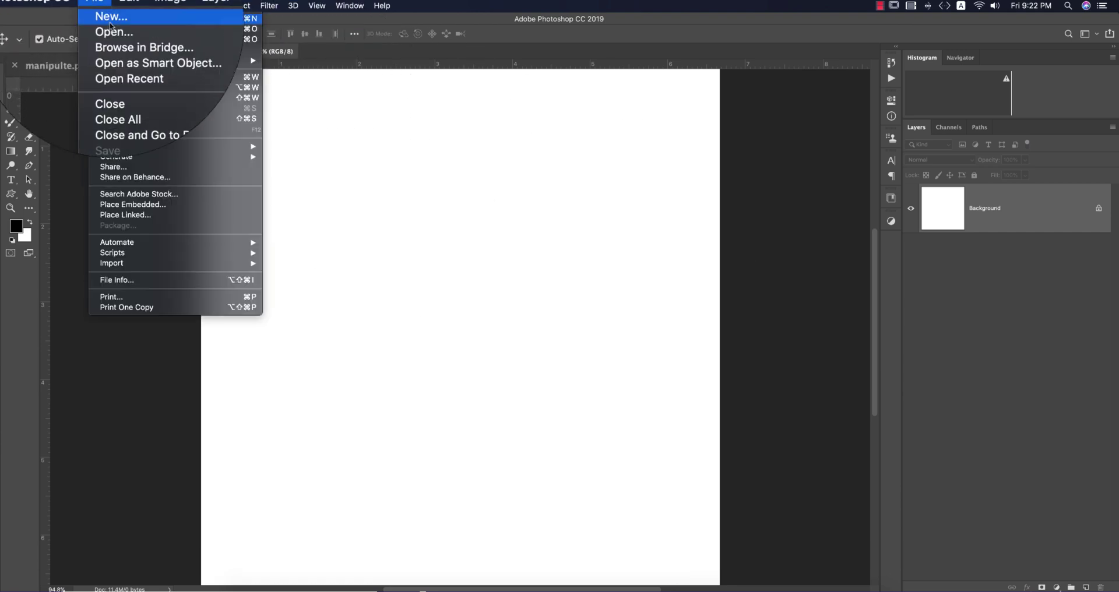
click(130, 205)
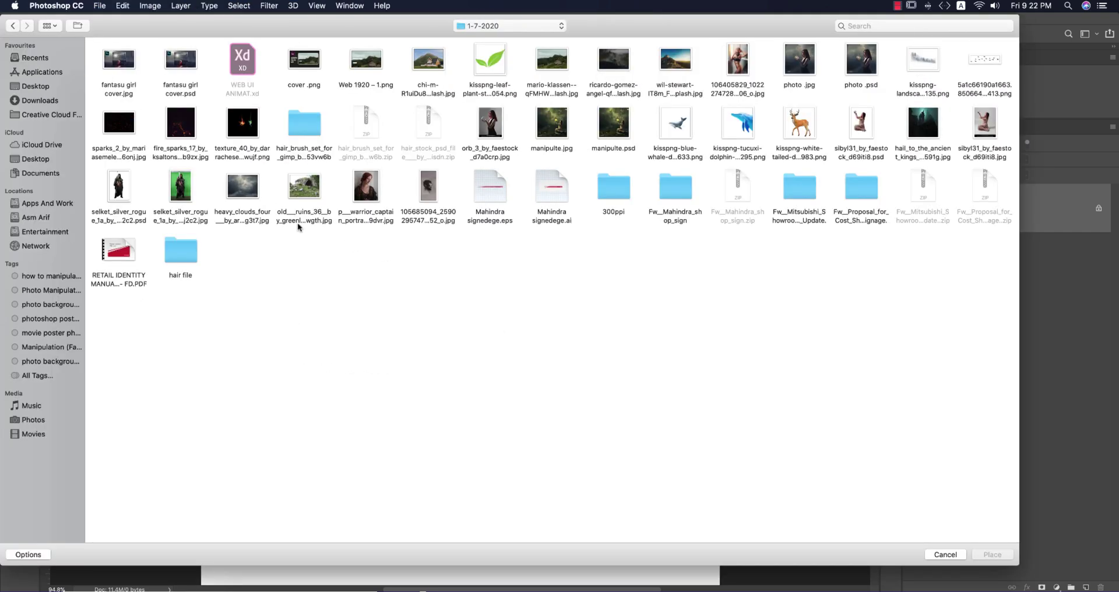
click(309, 190)
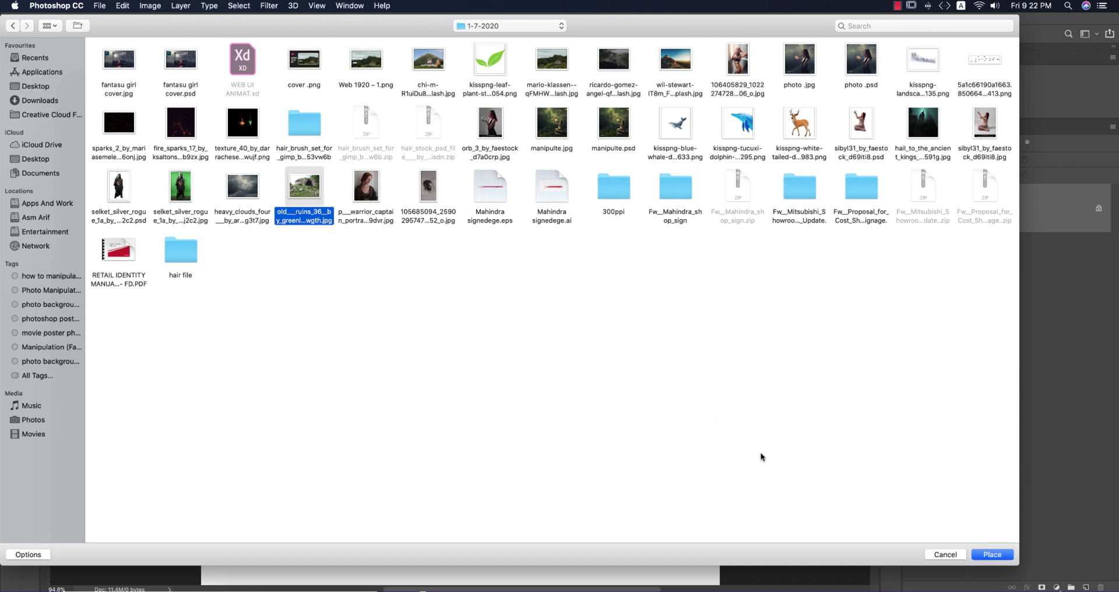
click(993, 554)
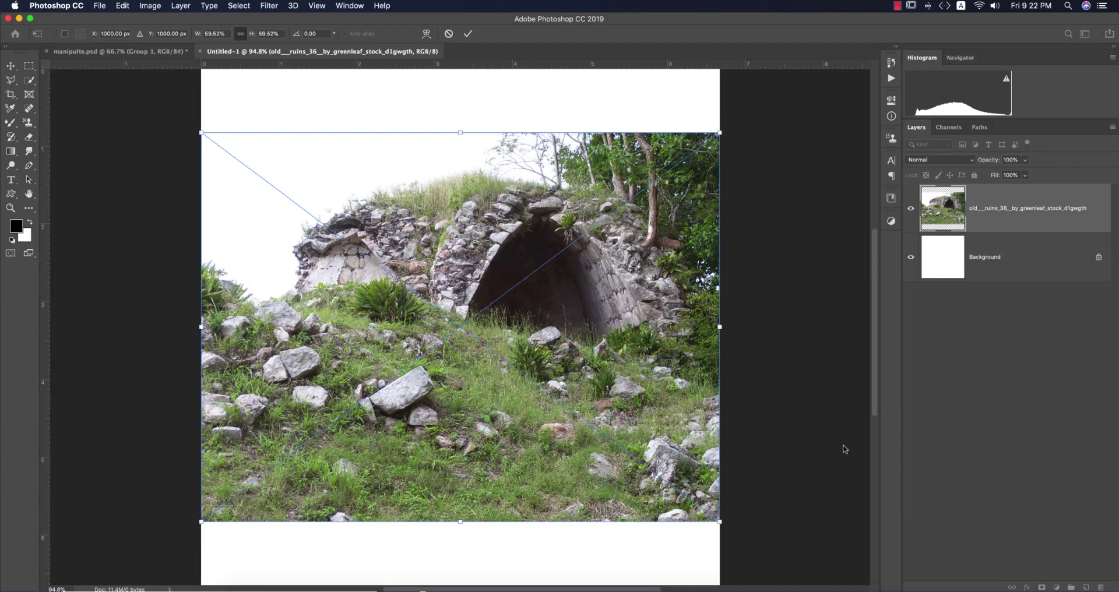
Commit the ruins photo, add a layer mask and drag vertical gradients fading its top and archway to white.
click(468, 34)
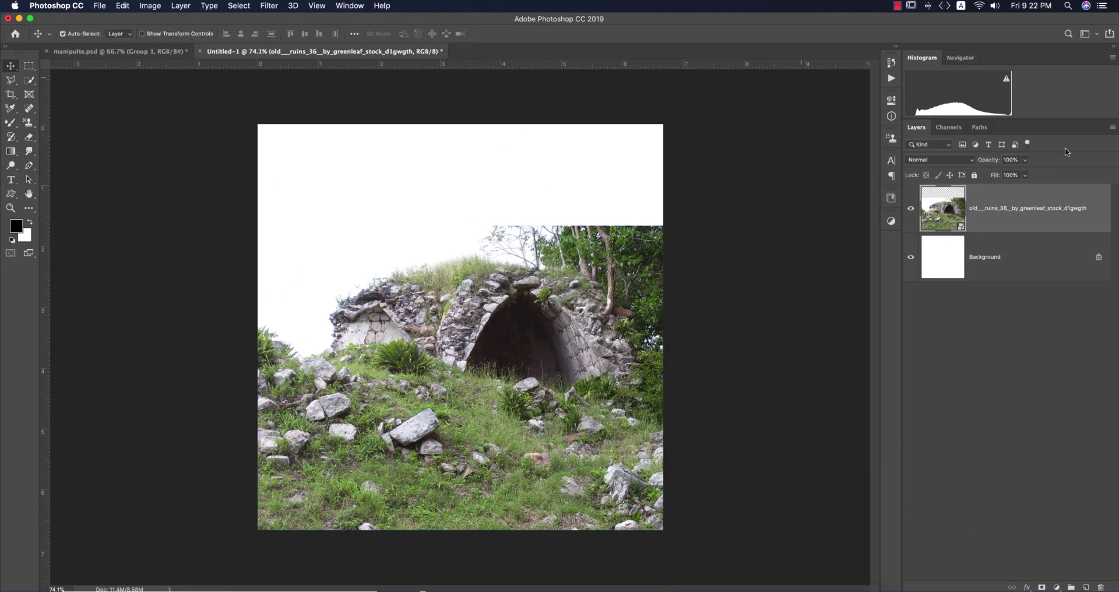
click(1042, 588)
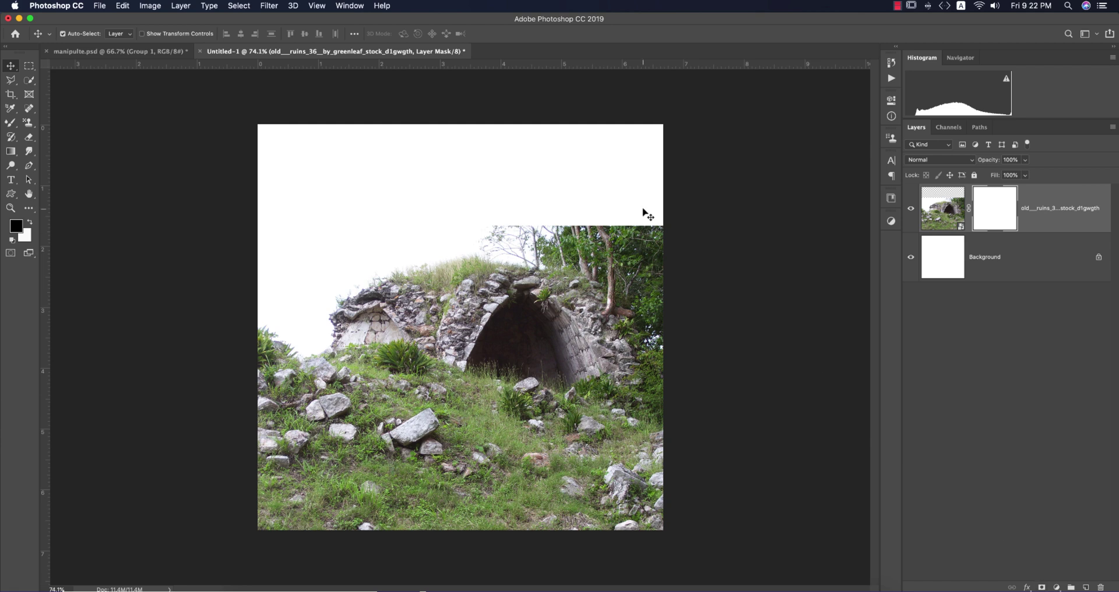
key(g)
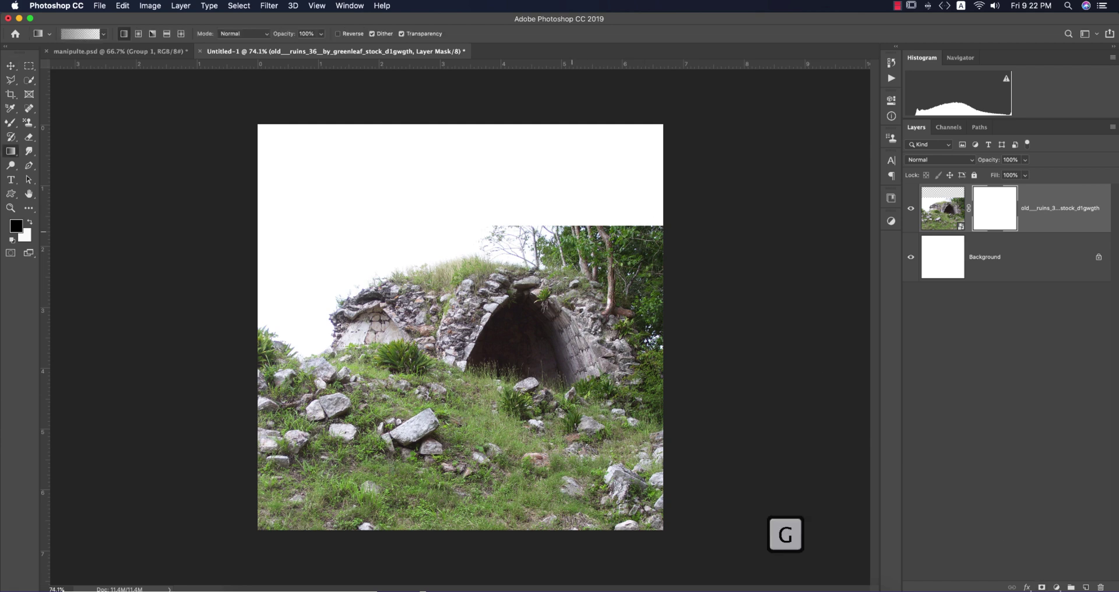
drag(569, 215, 569, 378)
drag(570, 233, 569, 373)
drag(562, 250, 515, 297)
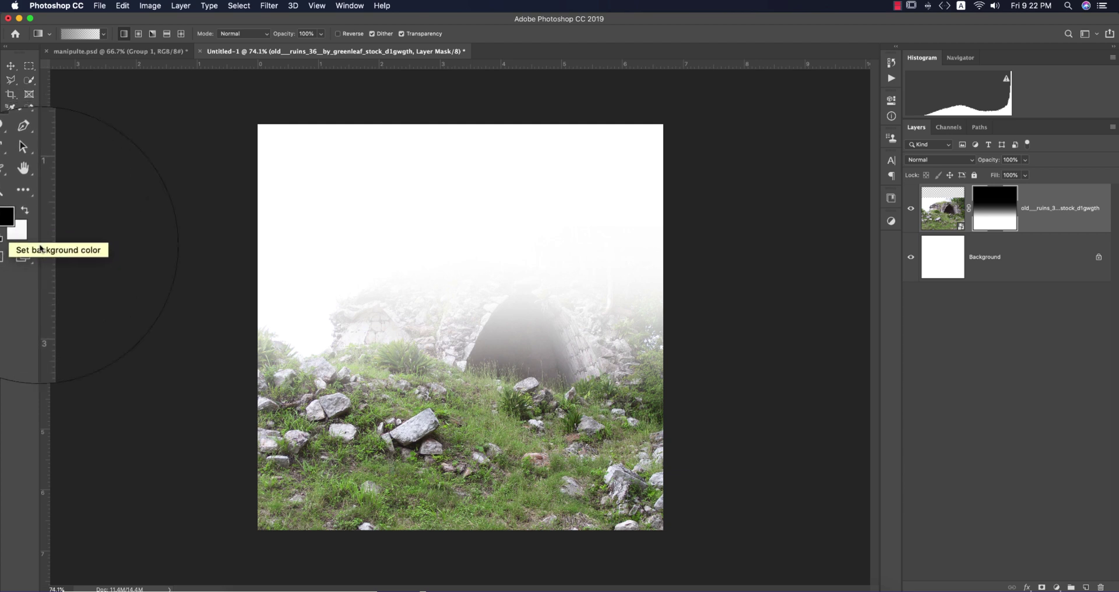
drag(516, 303, 522, 463)
drag(507, 324, 510, 348)
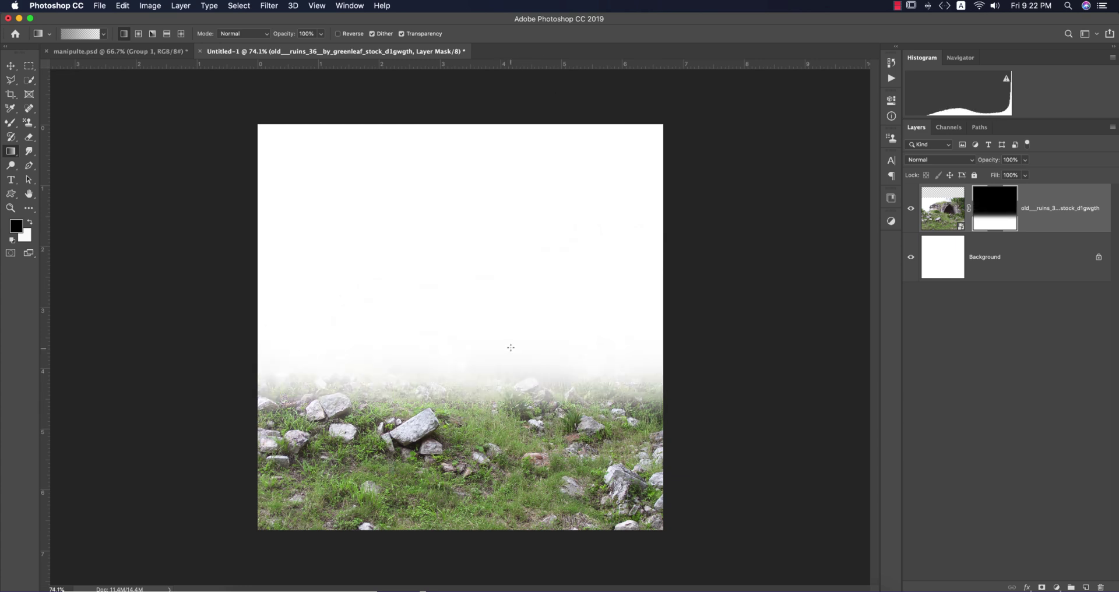
Add a light grey Solid Color fill layer above the Background layer.
click(11, 65)
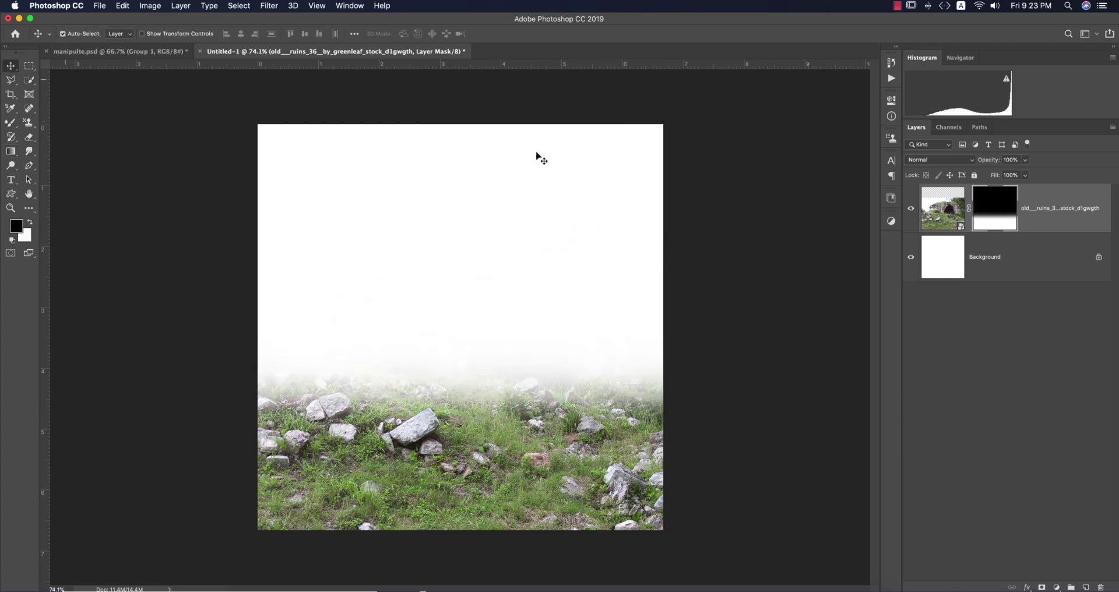
click(1043, 264)
click(1056, 587)
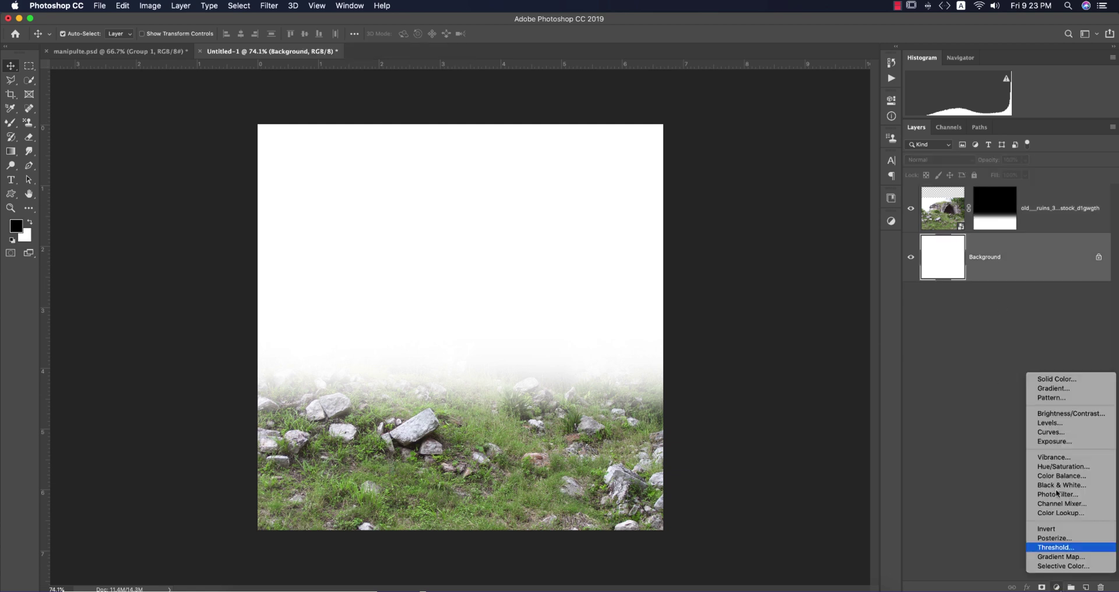
click(1052, 379)
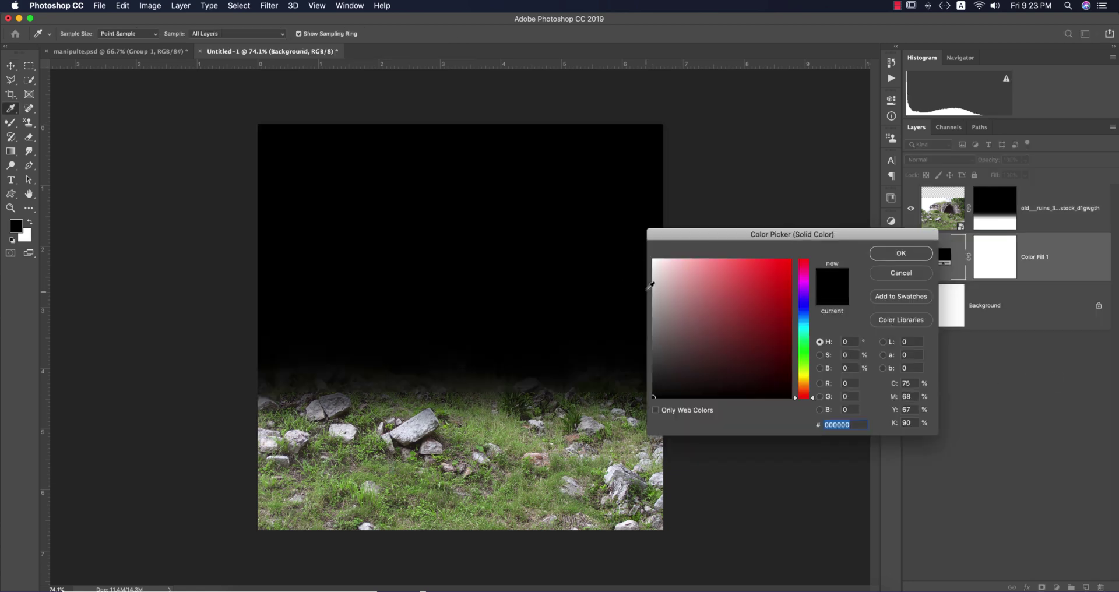
click(653, 274)
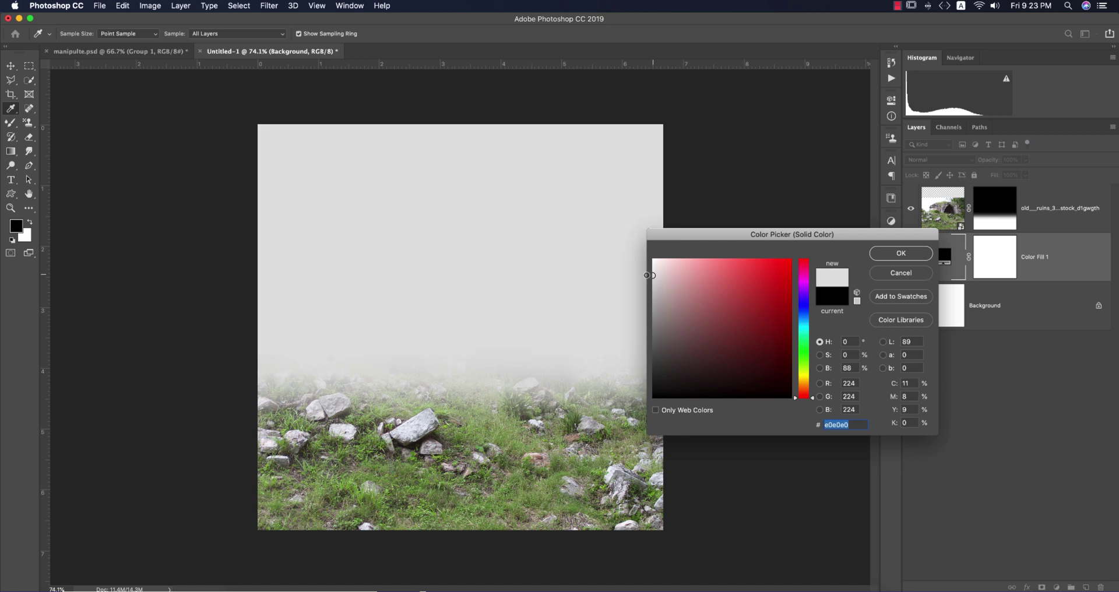
click(886, 254)
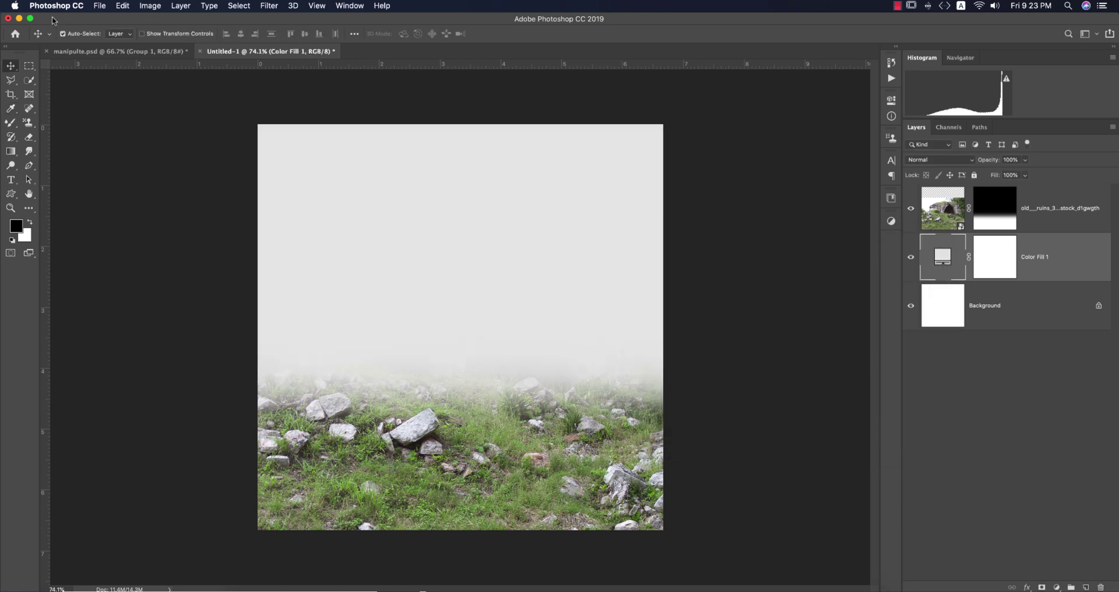
Place the heavy clouds photo as an embedded image and stretch it upward to fill the sky.
click(93, 7)
click(116, 206)
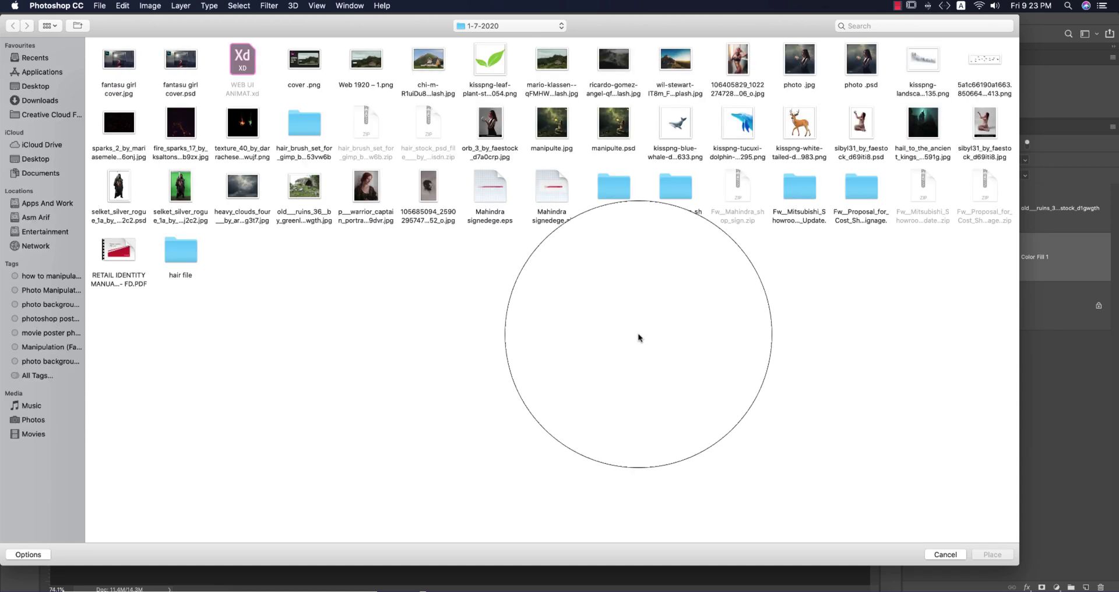
double_click(256, 195)
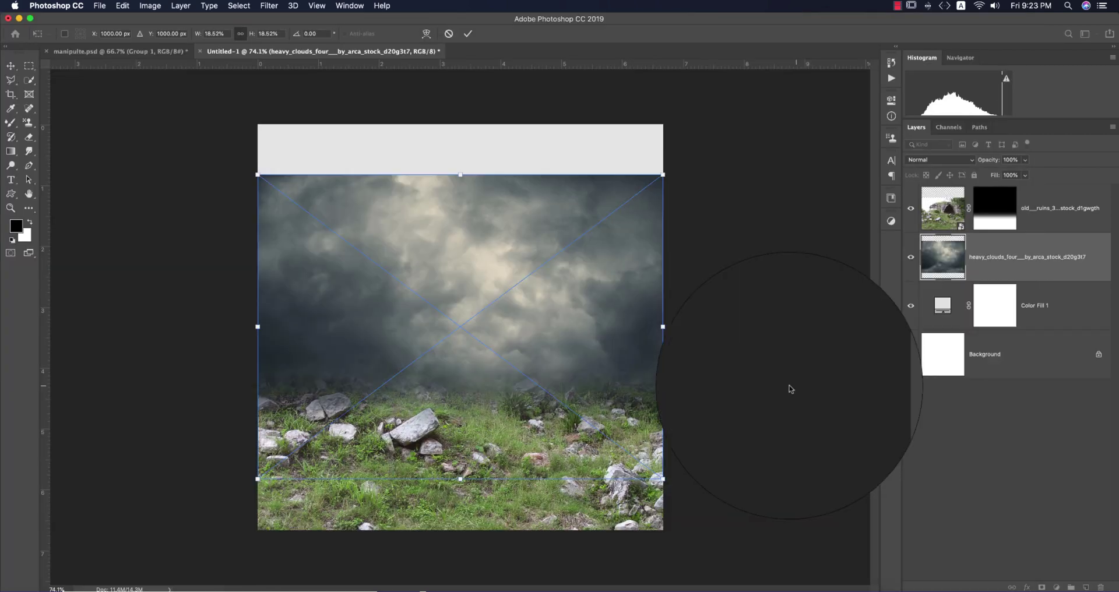
drag(461, 175, 462, 146)
drag(554, 291, 553, 217)
key(Return)
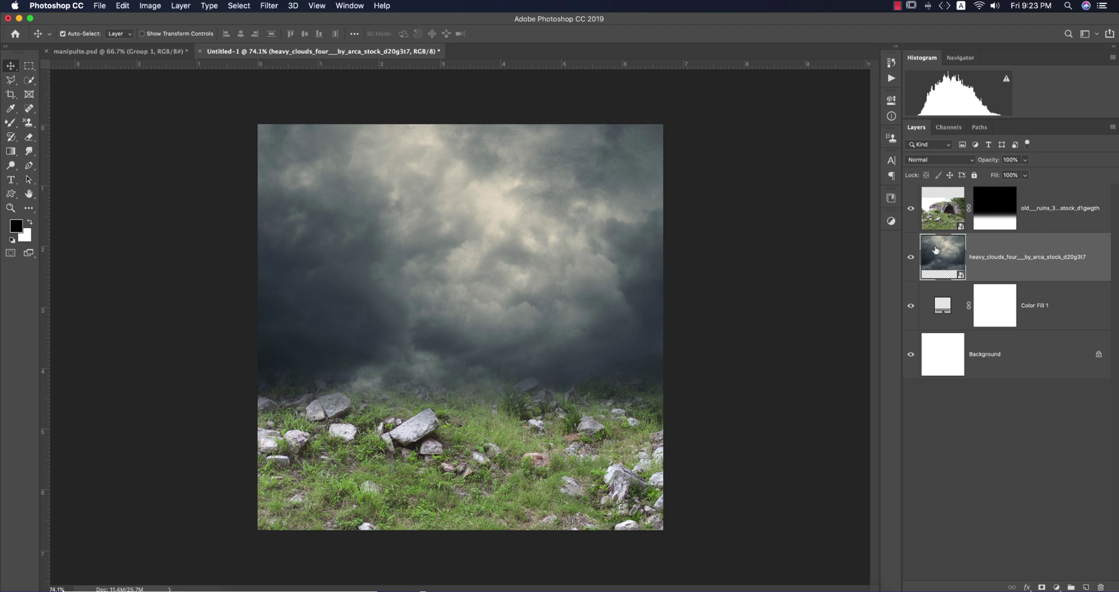
click(945, 220)
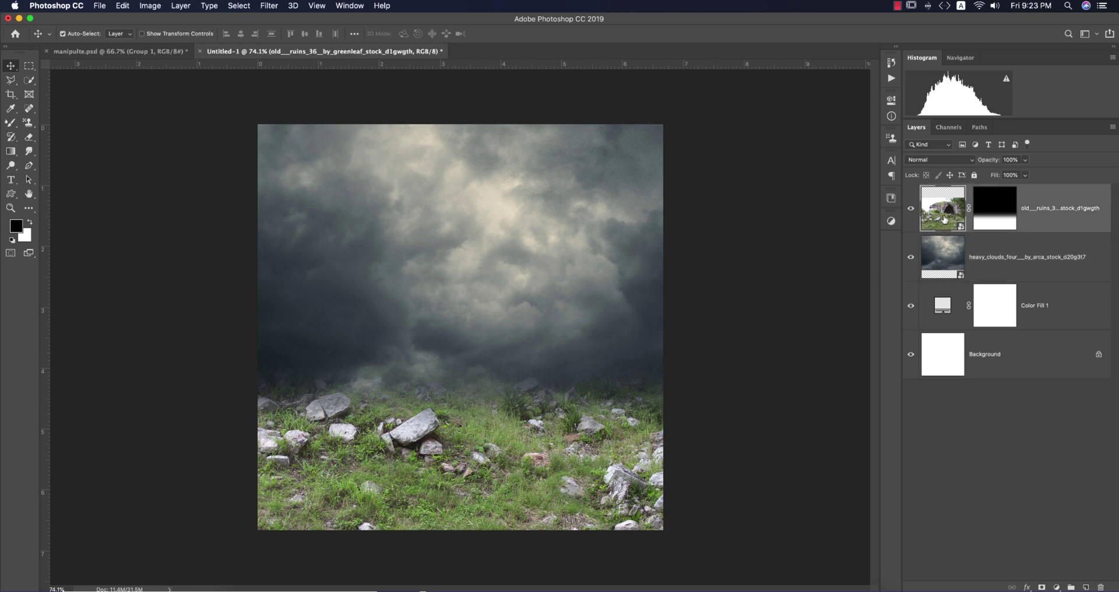
Widen the bottom of the rocky grass layer with a perspective transform and shift it slightly down.
key(super+t)
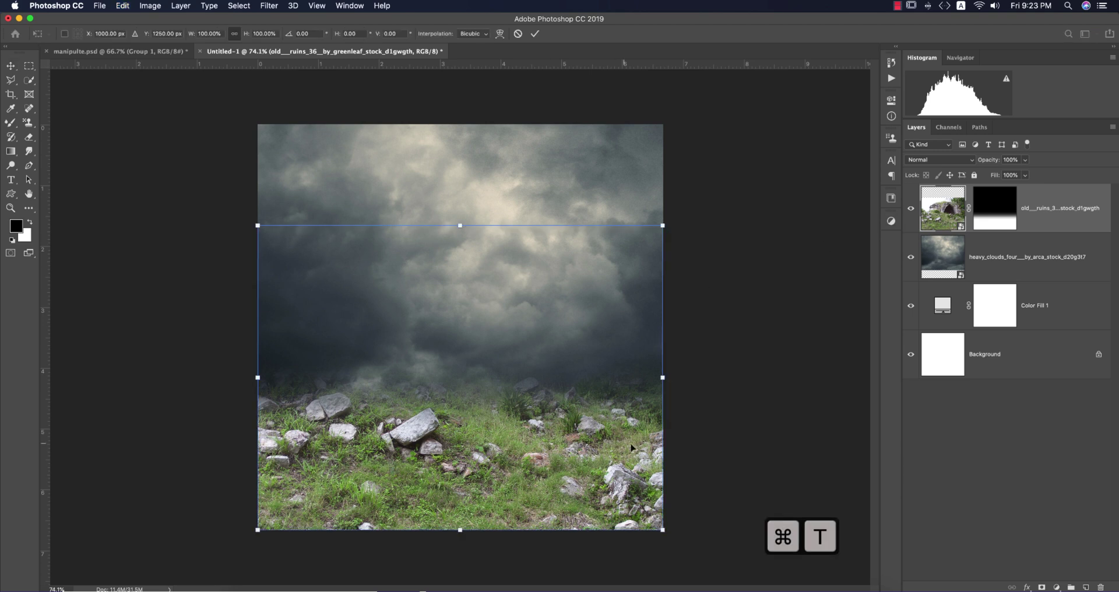
right_click(566, 453)
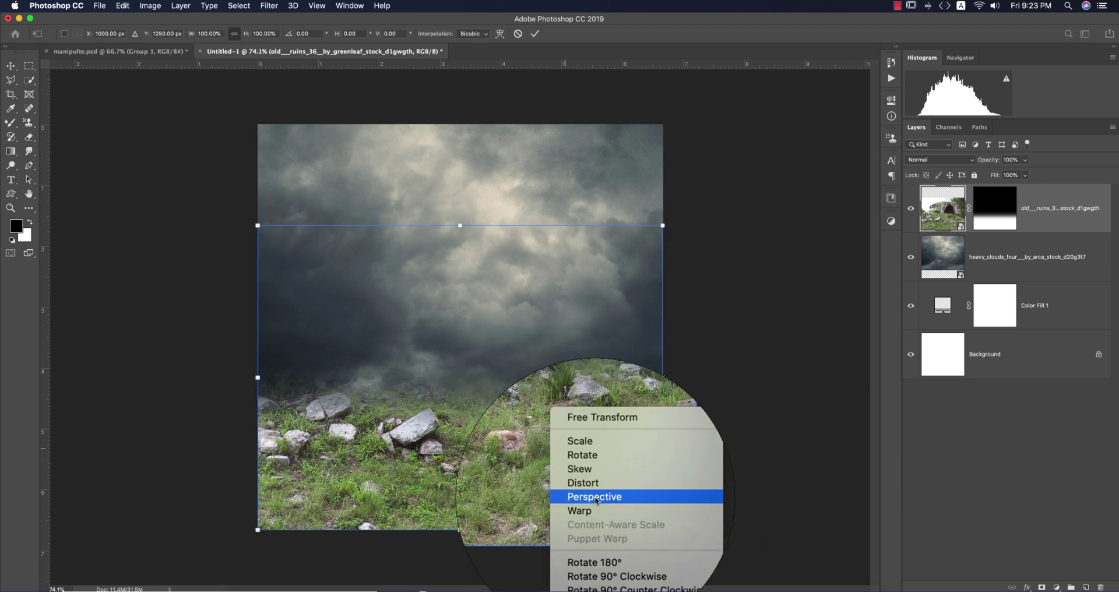
click(596, 497)
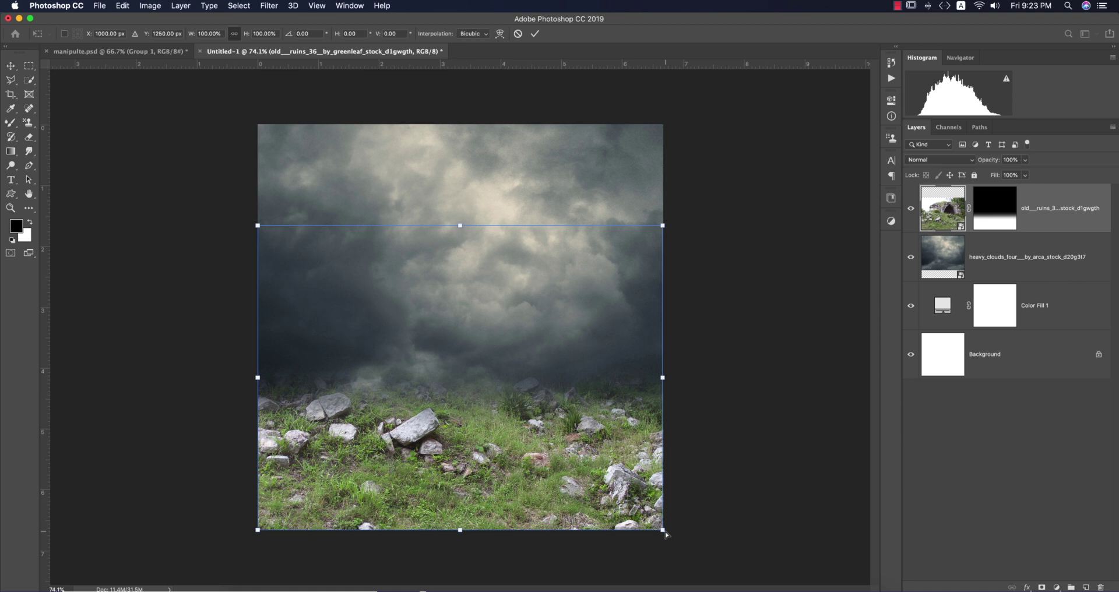
drag(664, 532, 703, 535)
drag(581, 456, 581, 463)
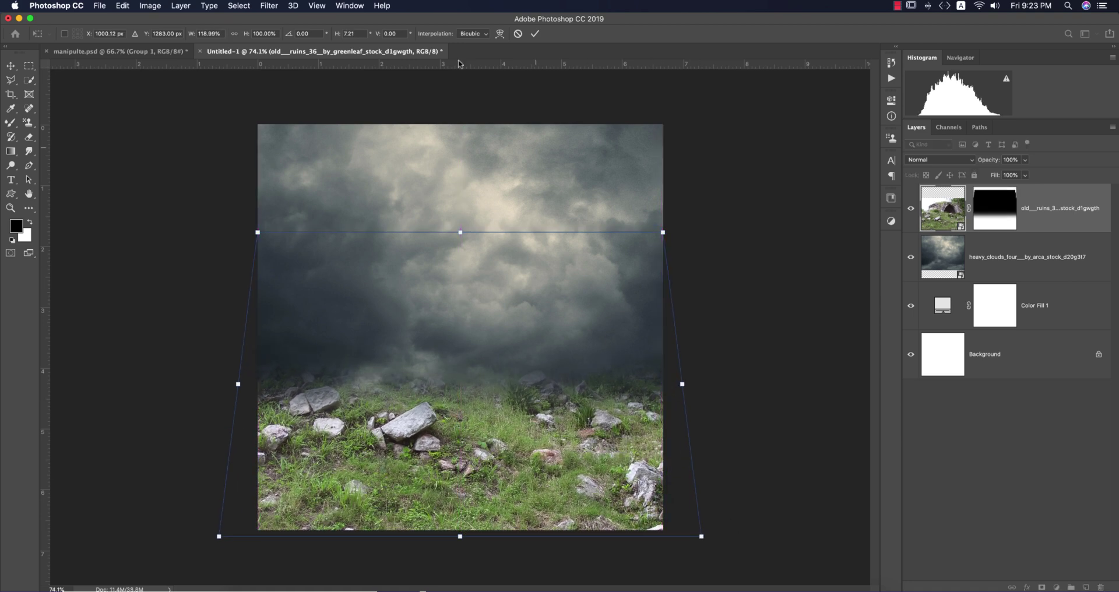
click(535, 34)
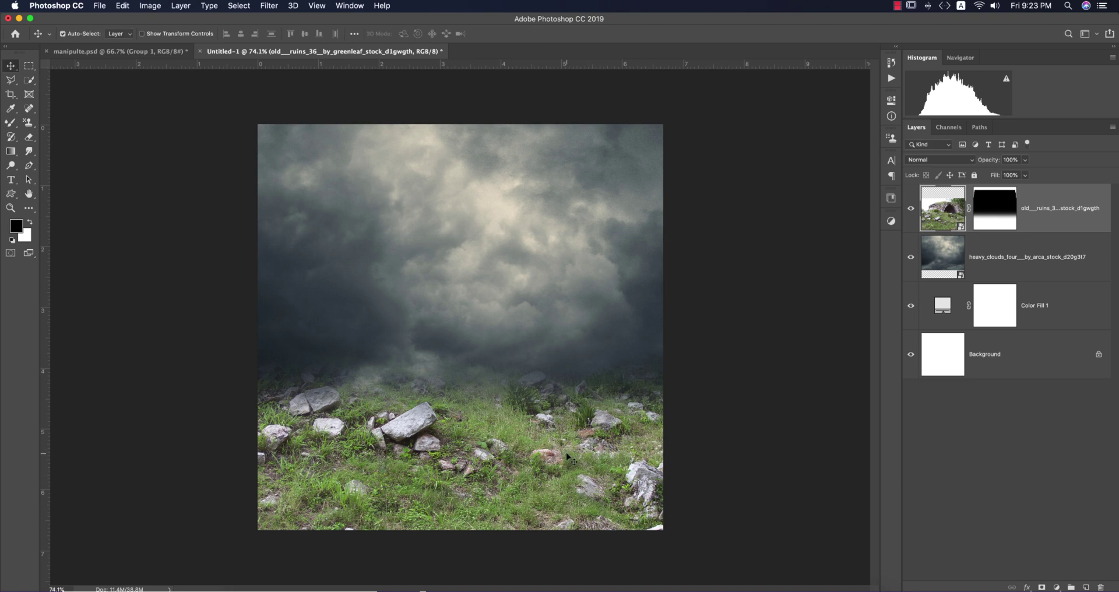
Flip the grass layer horizontally and nudge it slightly left.
key(ctrl+t)
right_click(564, 415)
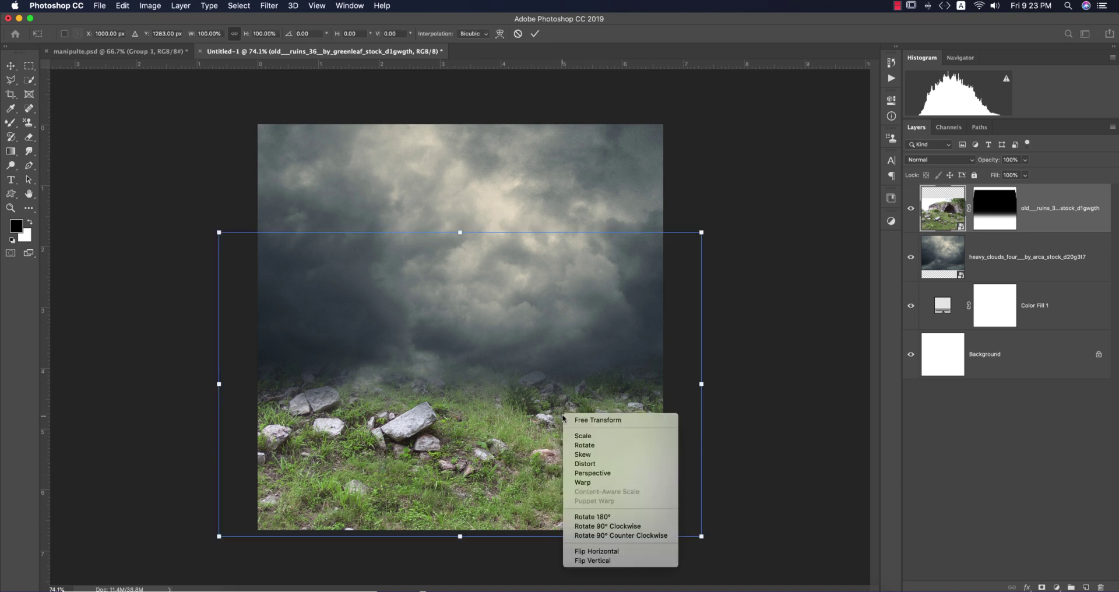
click(615, 552)
mouse_move(611, 479)
mouse_down()
mouse_move(578, 481)
mouse_move(604, 482)
mouse_up()
click(535, 34)
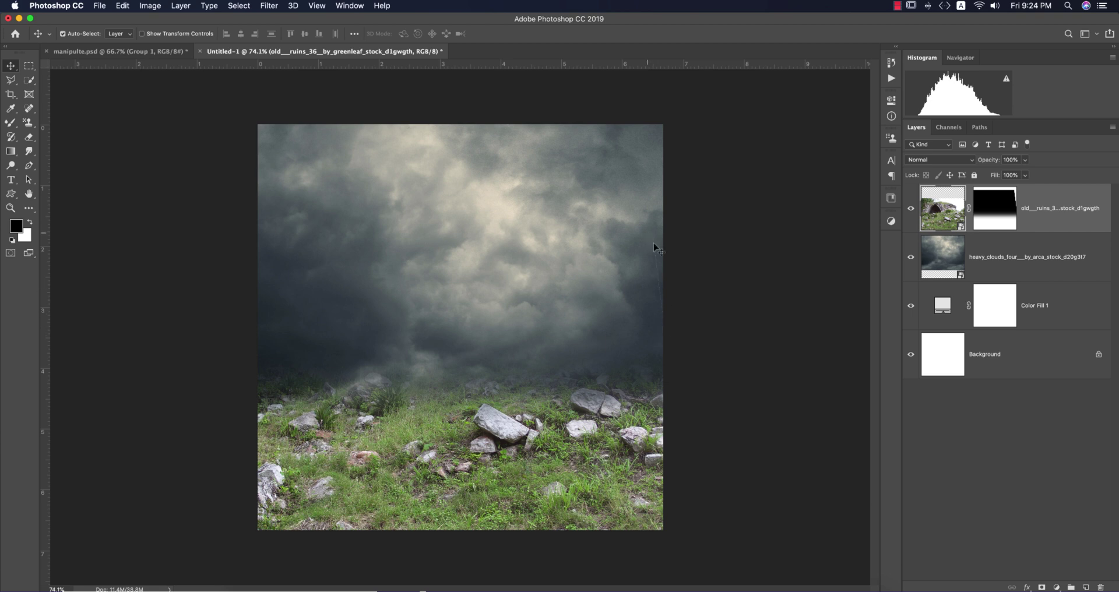
click(995, 208)
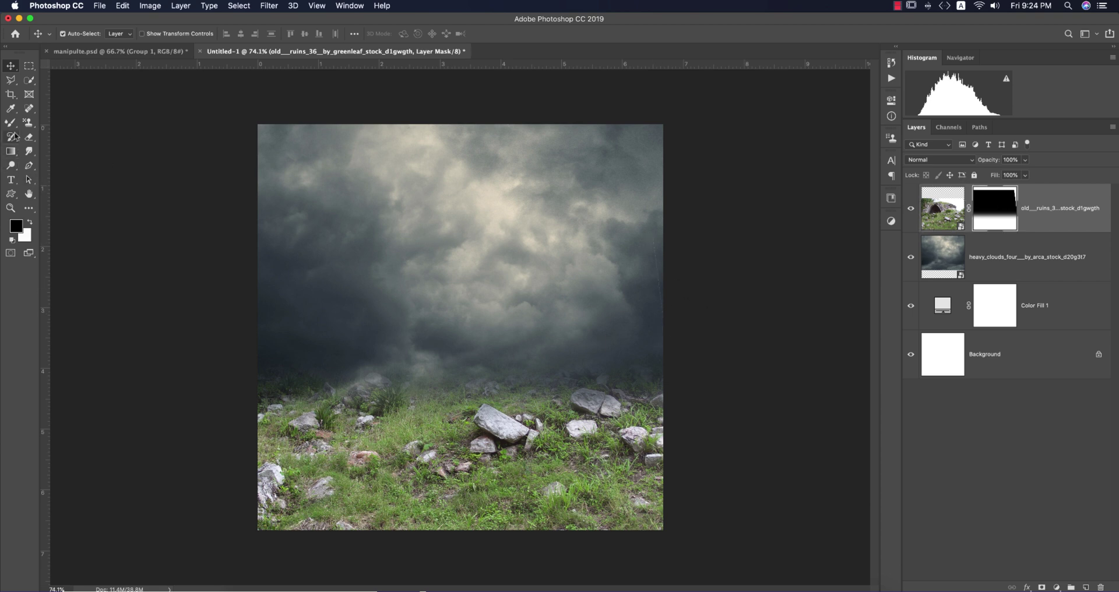
Pick the Brush tool and shrink its size, then return to the Move tool and deselect layers.
key(b)
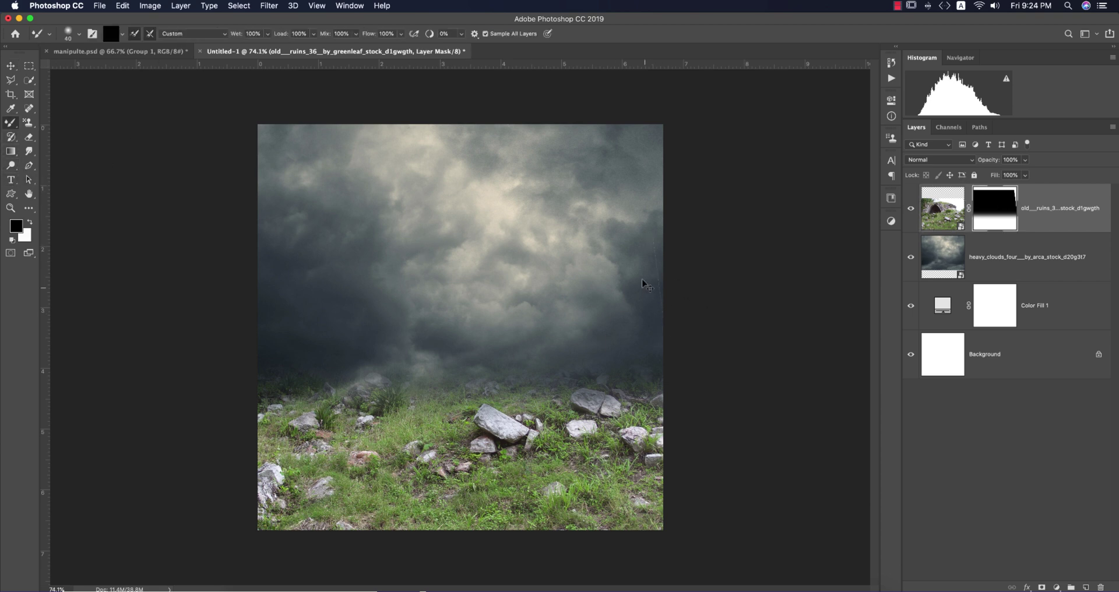
right_click(412, 254)
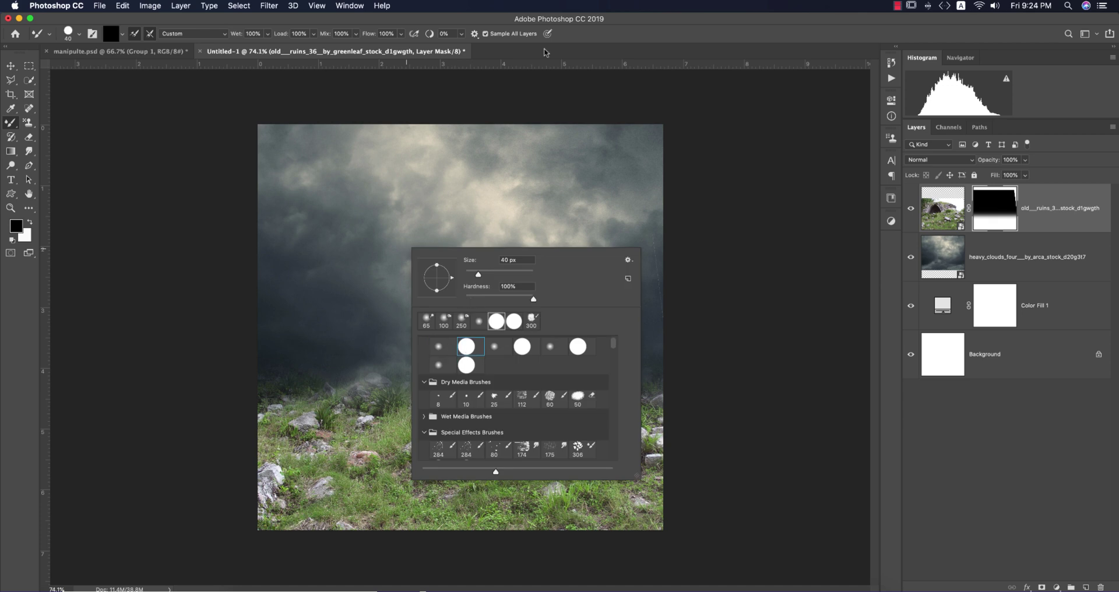
key(Escape)
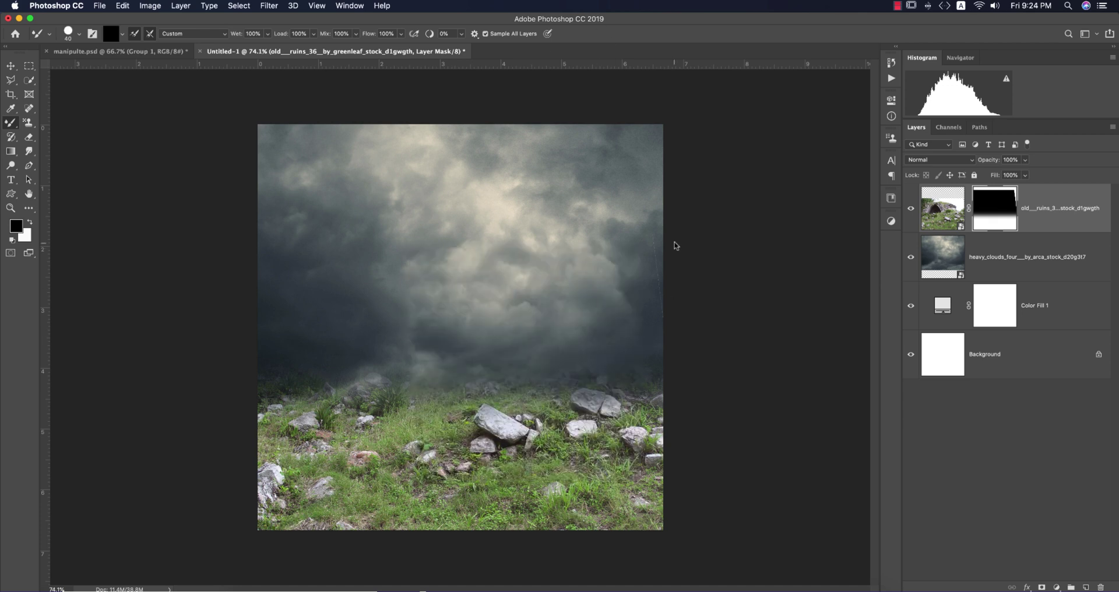
key(bracketleft)
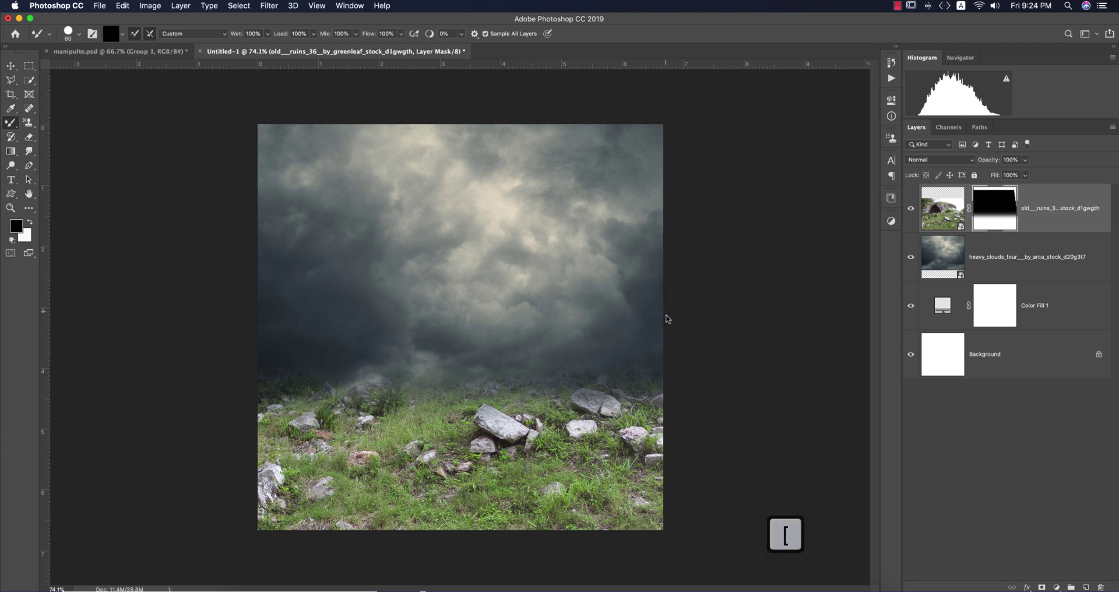
click(10, 65)
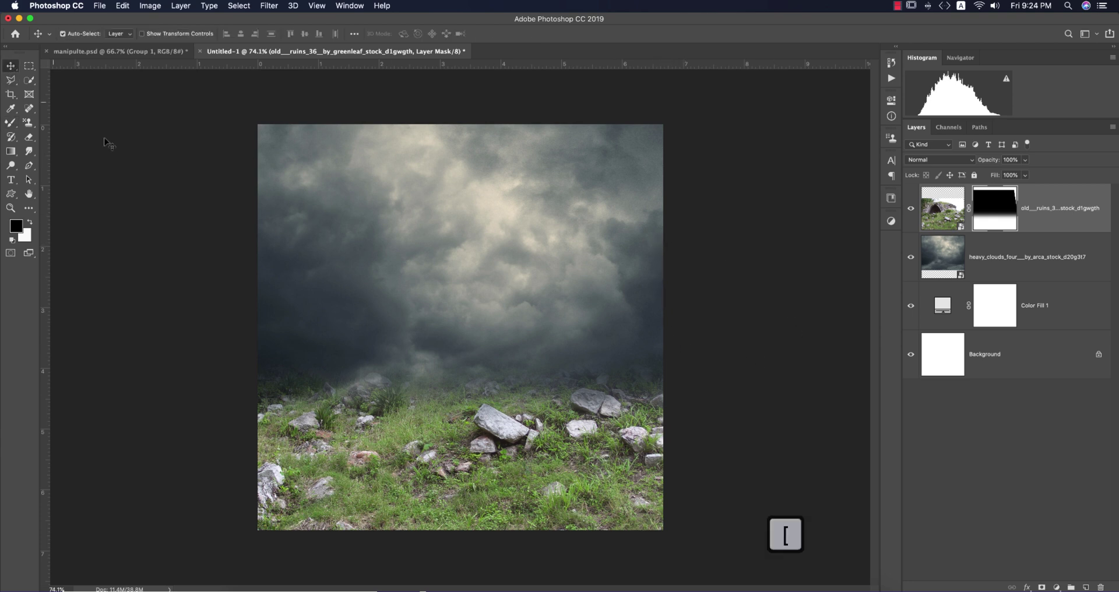
click(101, 143)
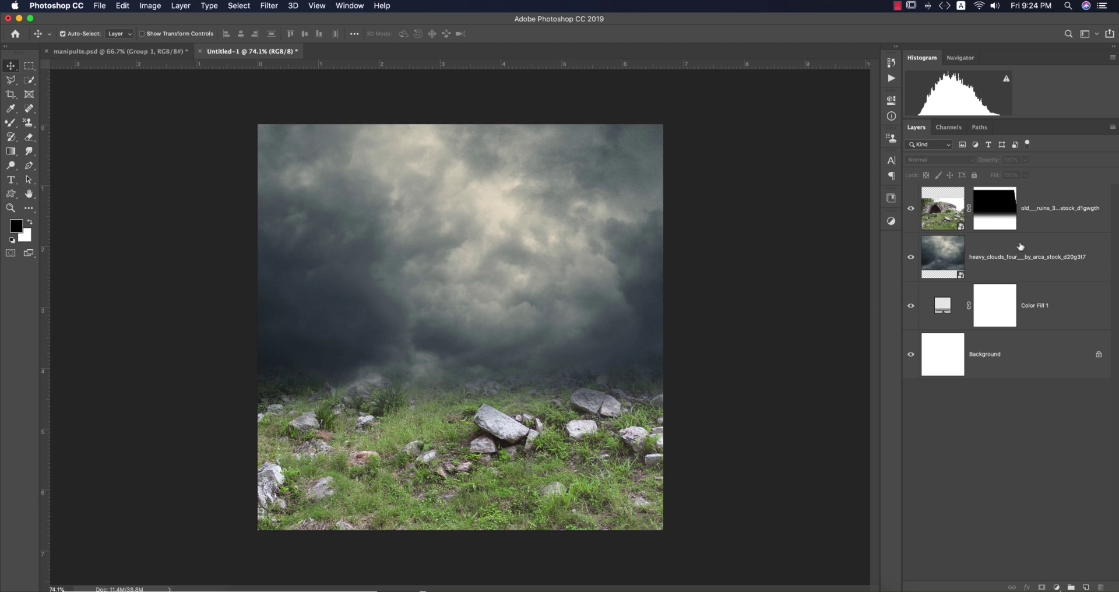
Rename the ruins, clouds and Color Fill 1 layers to 'grass', 'sky' and 'b g'.
click(932, 224)
double_click(1044, 207)
text(gr)
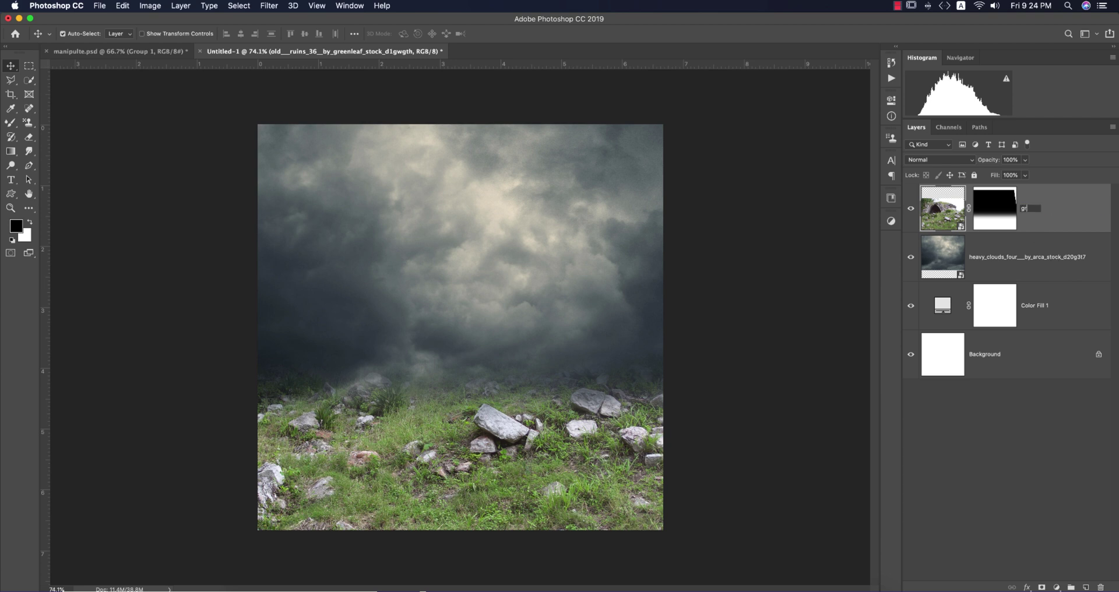
text(ass)
key(Return)
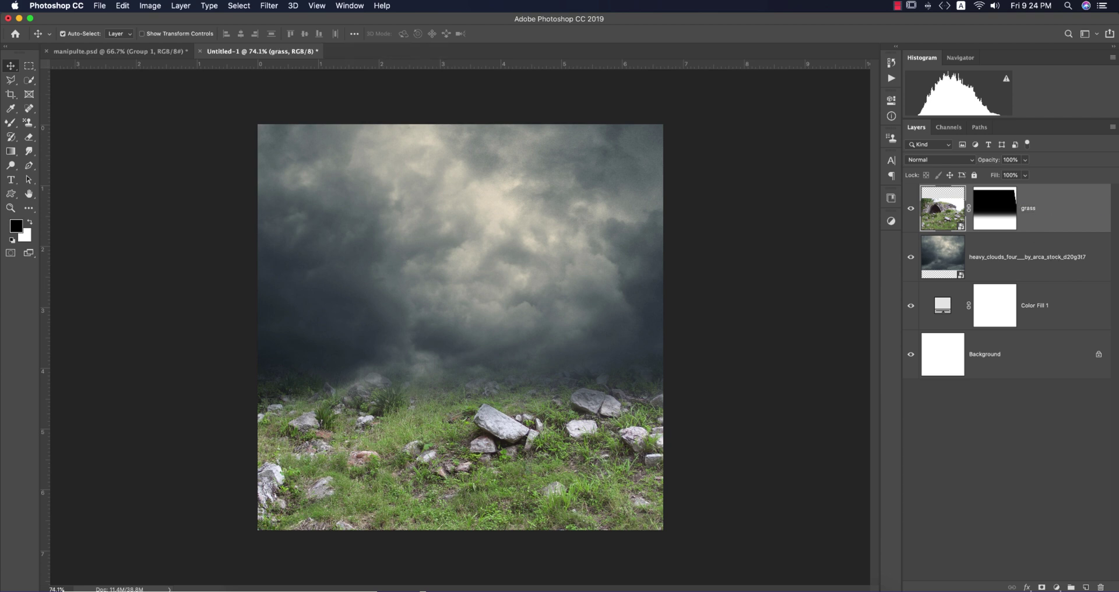
double_click(1046, 260)
text(sky)
key(Return)
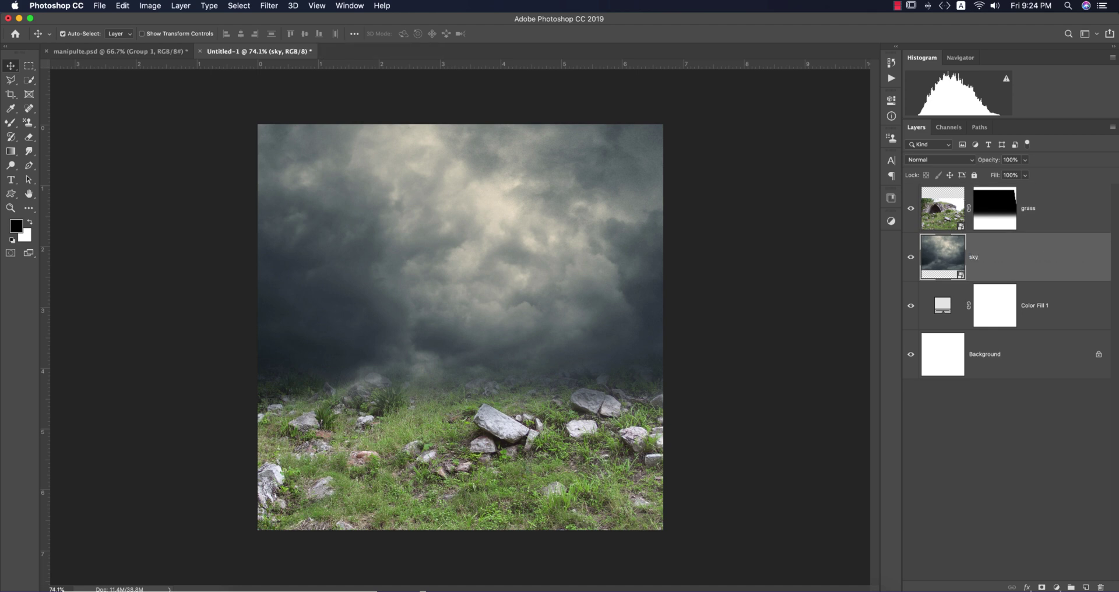
double_click(1035, 306)
text(b)
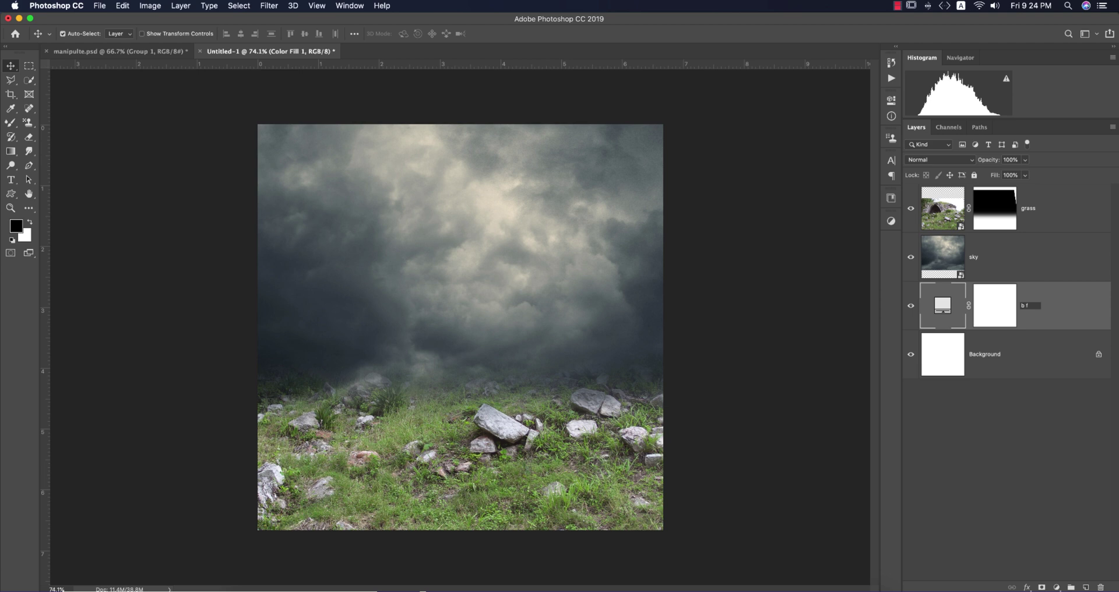
text( g)
key(Return)
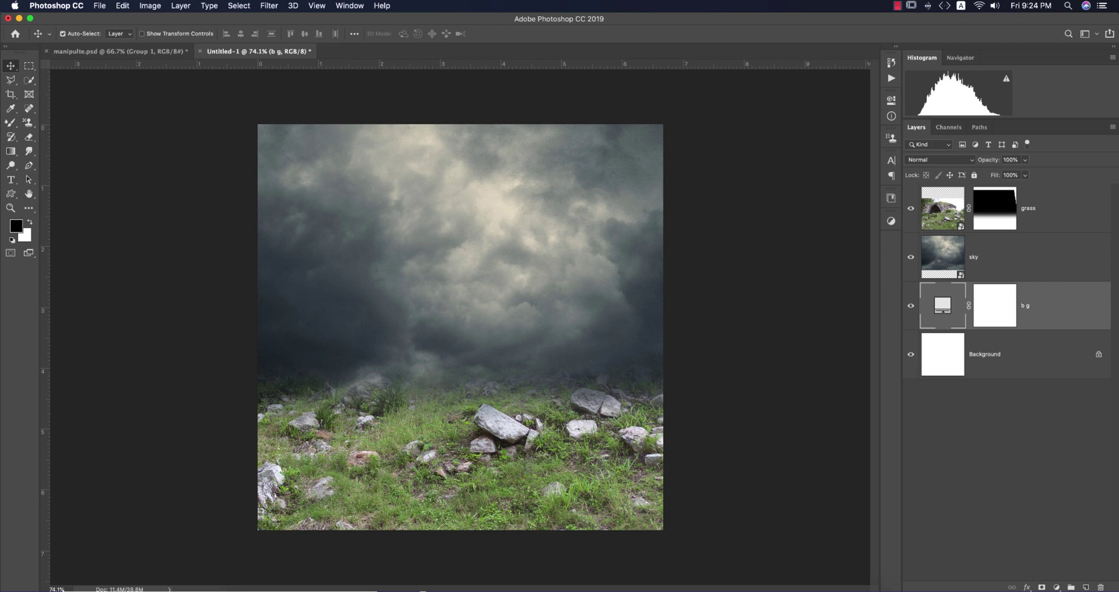
click(1067, 226)
click(1056, 587)
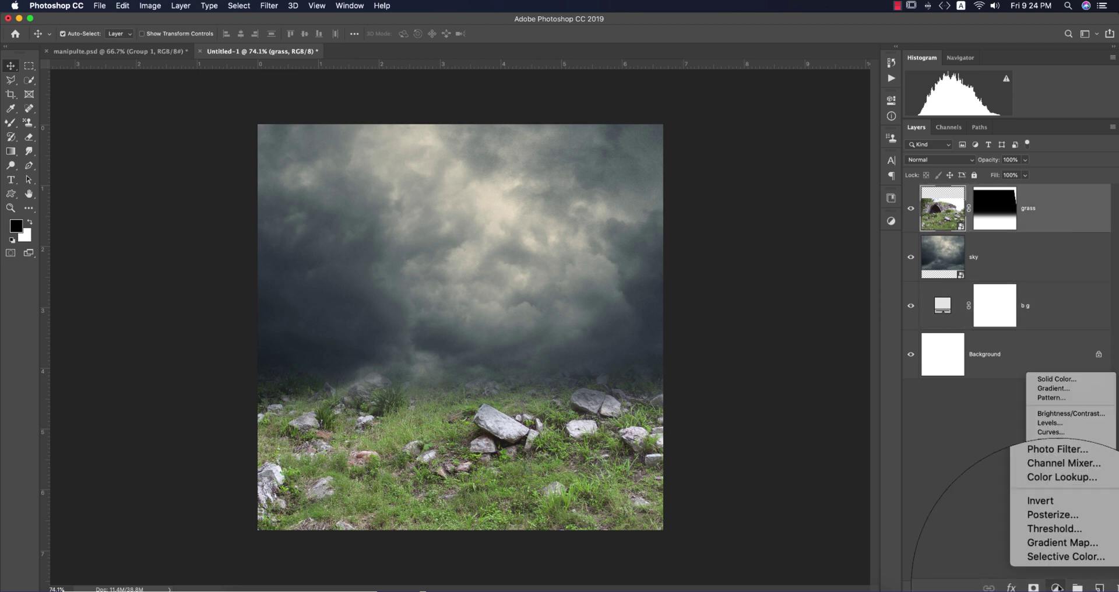
Add a Brightness/Contrast adjustment at brightness -38, contrast 50, clipped to the grass layer.
click(1069, 416)
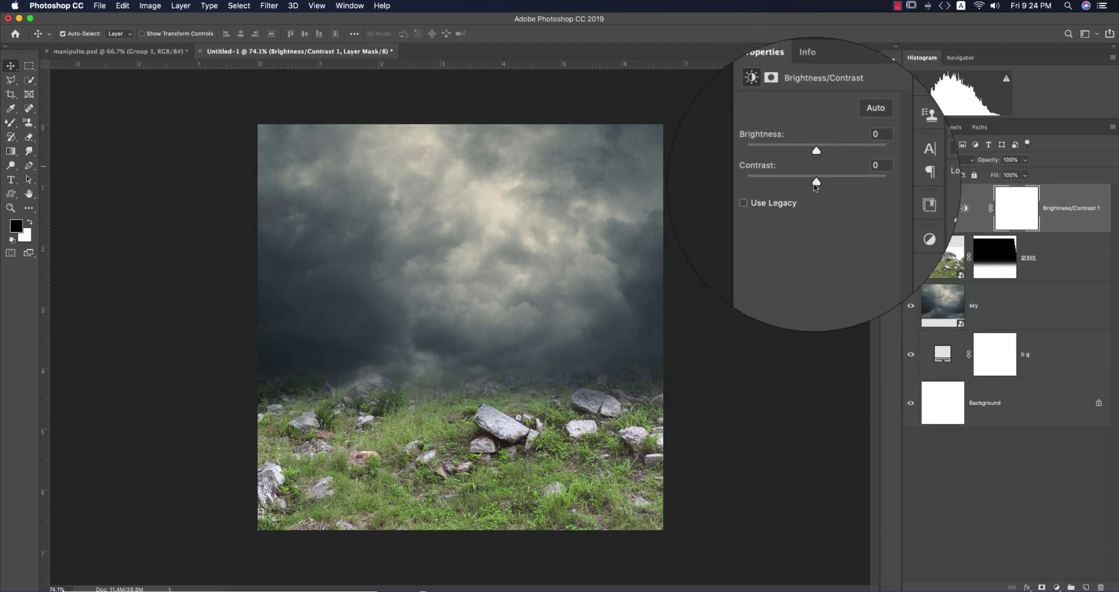
drag(787, 181, 804, 163)
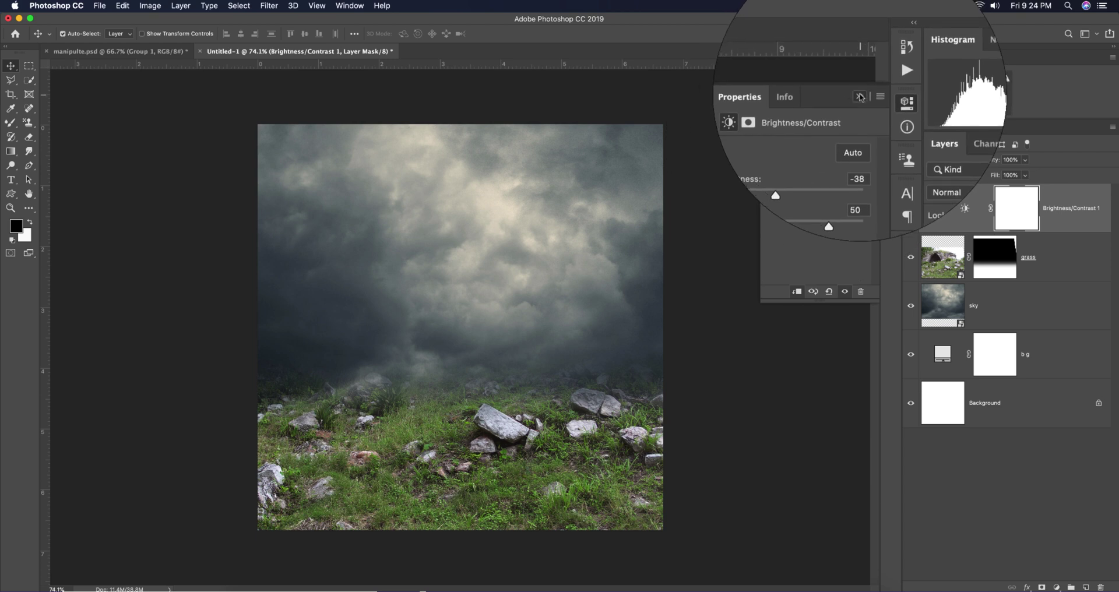
click(757, 300)
click(803, 401)
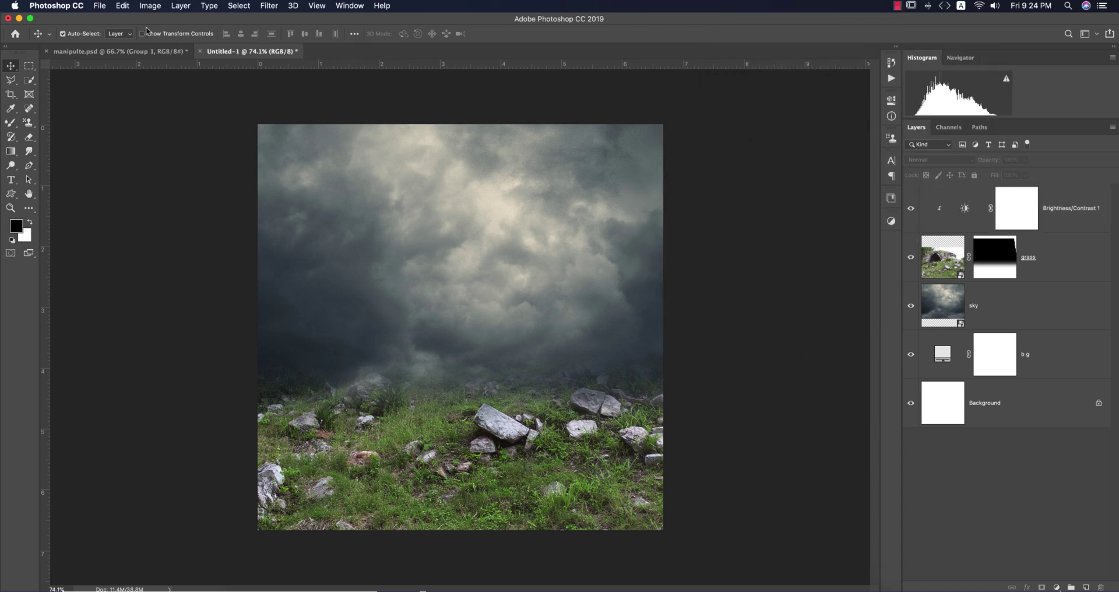
click(99, 6)
Open sibyl31_by_faestock_d69tl8.jpg, the kneeling girl photo, from the 1-7-2020 folder.
click(110, 27)
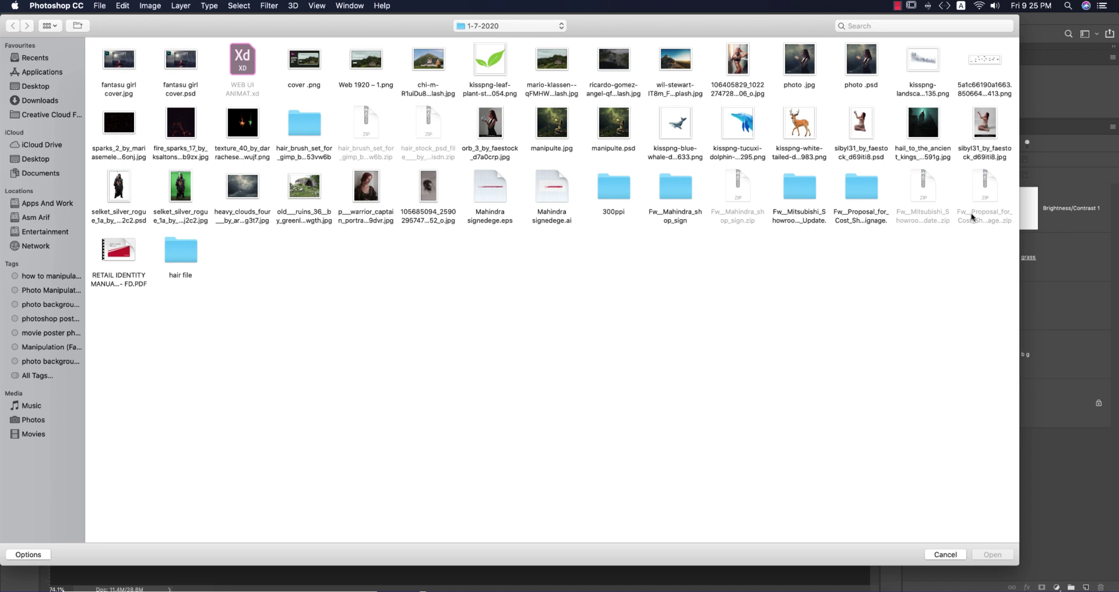
click(985, 124)
click(993, 556)
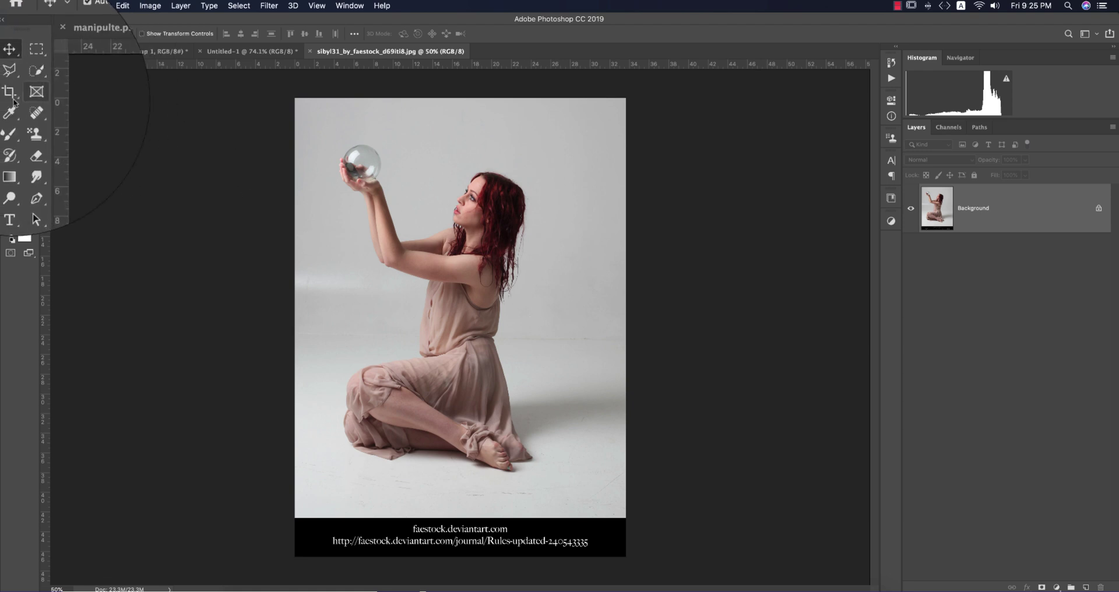
Select the girl with Quick Selection, fit the photo on screen and open Select and Mask.
click(29, 80)
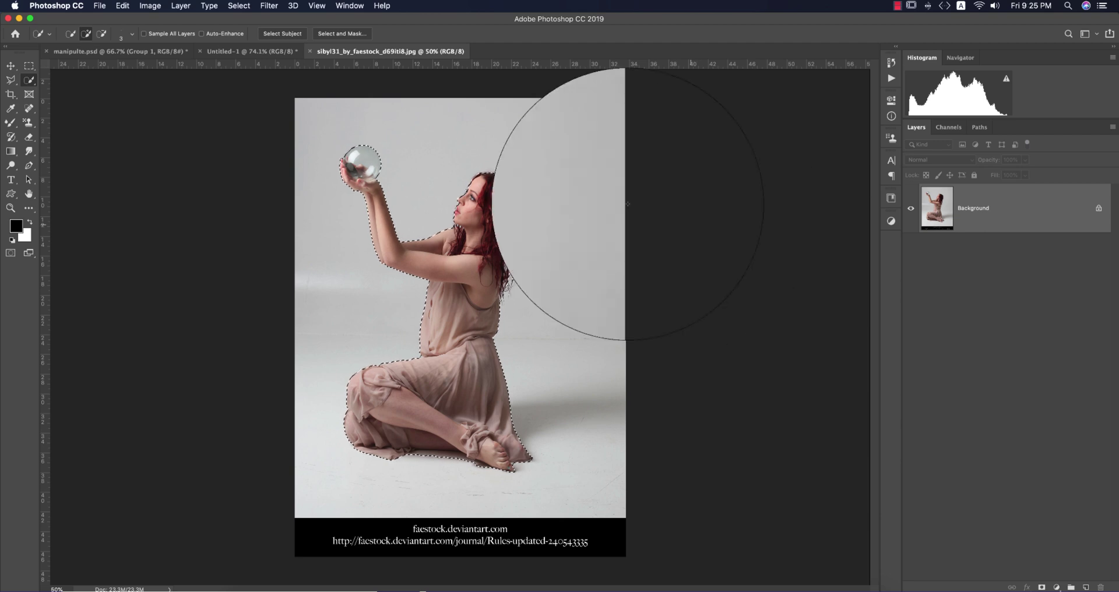
key(super+0)
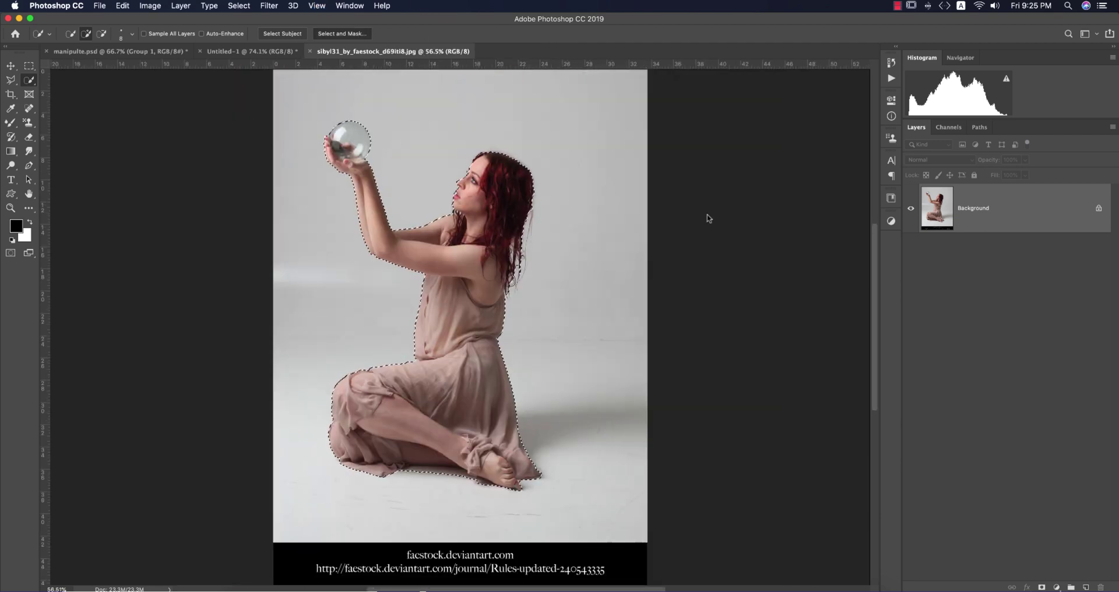
key(super+alt+r)
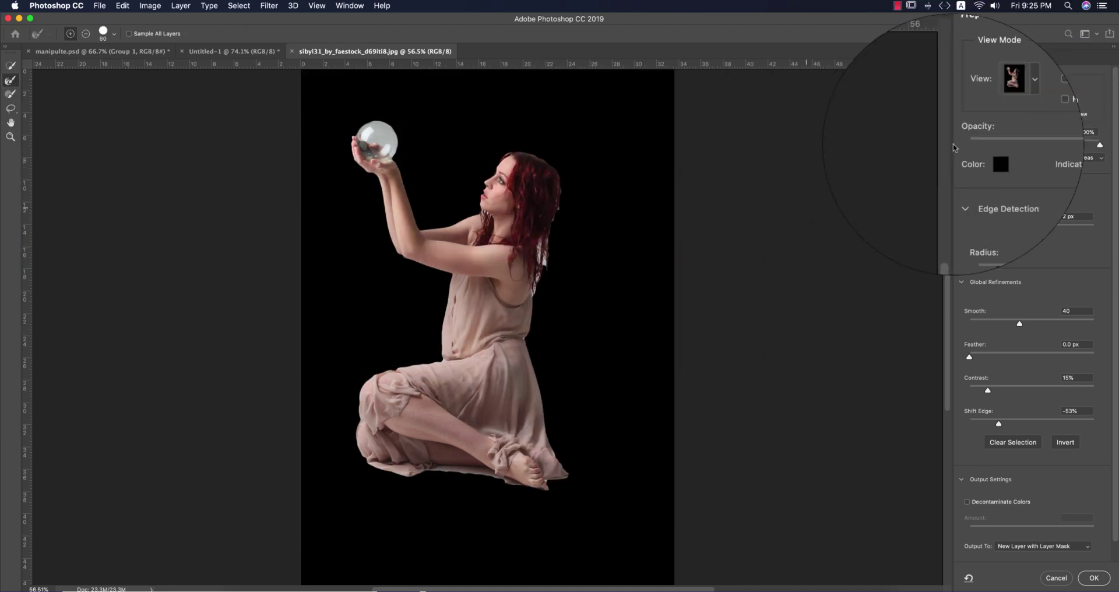
Refine the edge with Smooth 40, Contrast 15%, Shift Edge −53%, outputting a new layer with mask.
click(998, 102)
click(1008, 80)
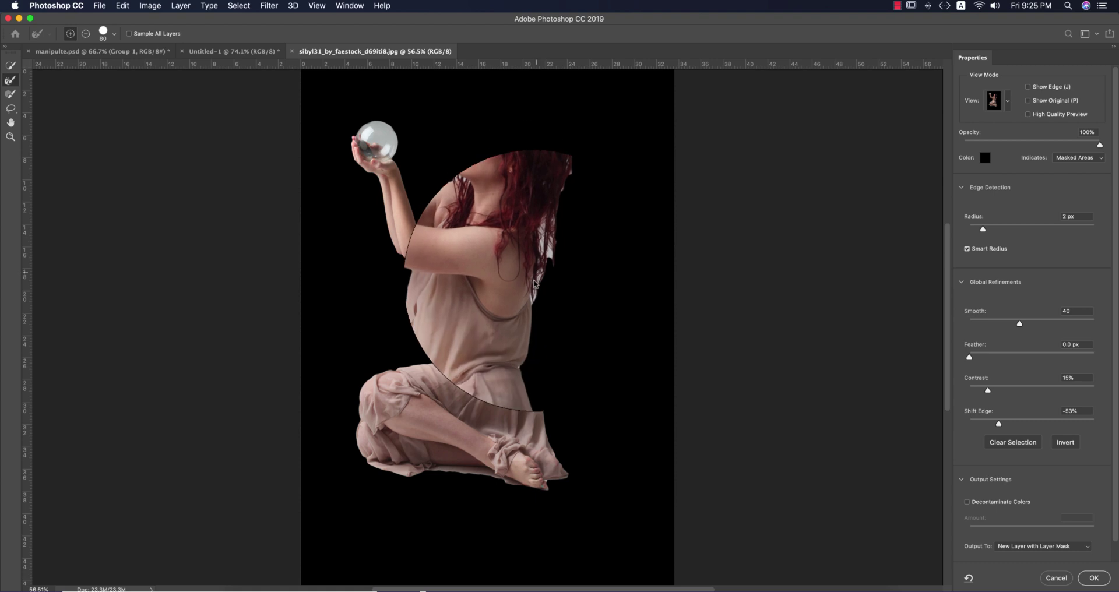
click(1076, 311)
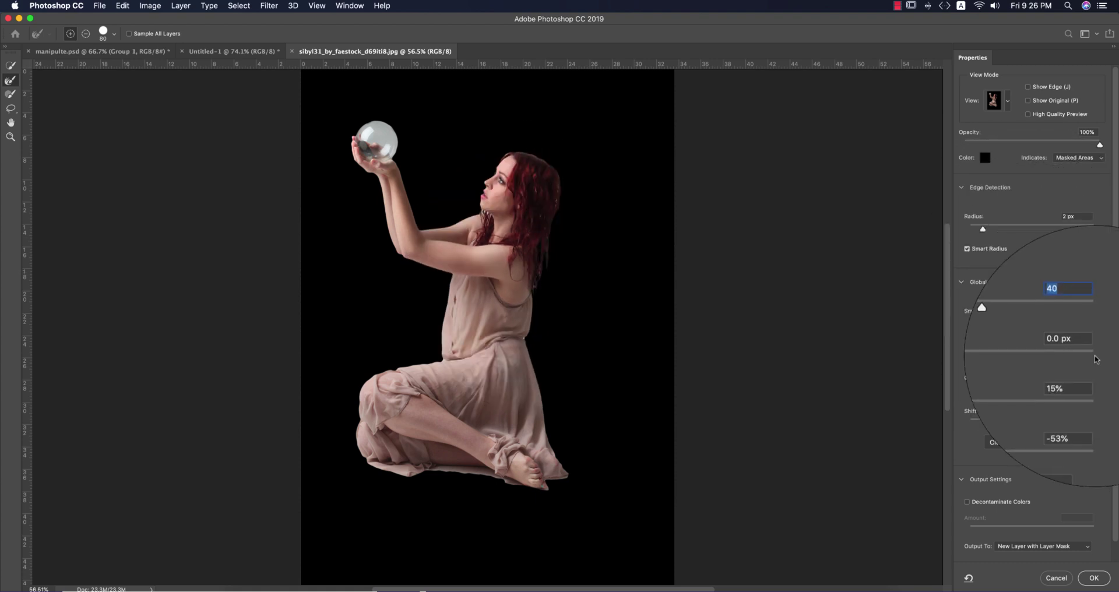
click(1090, 378)
click(1088, 410)
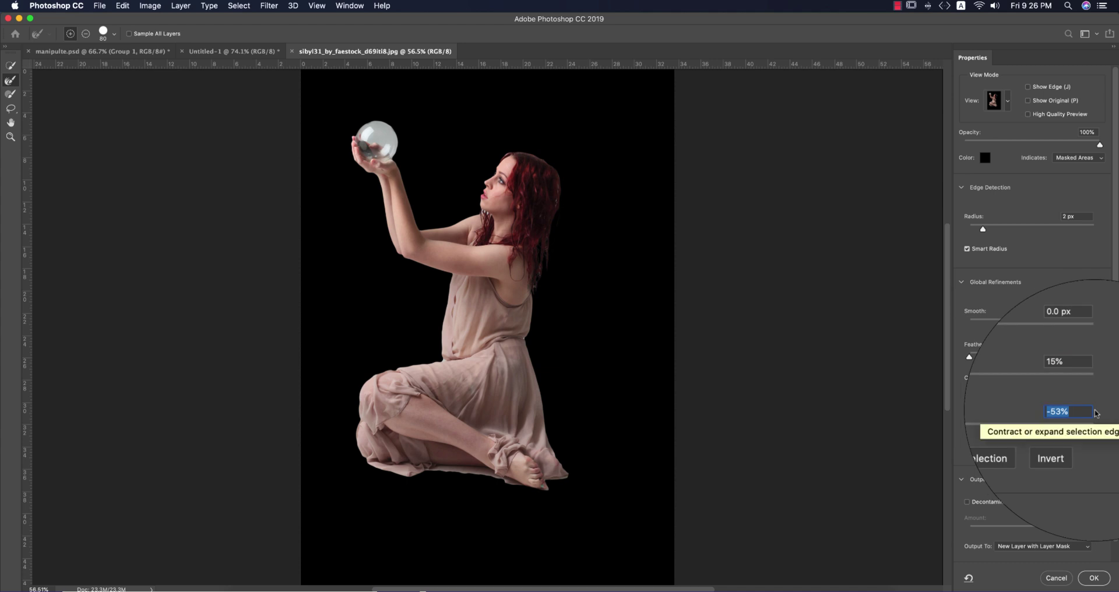
click(1054, 548)
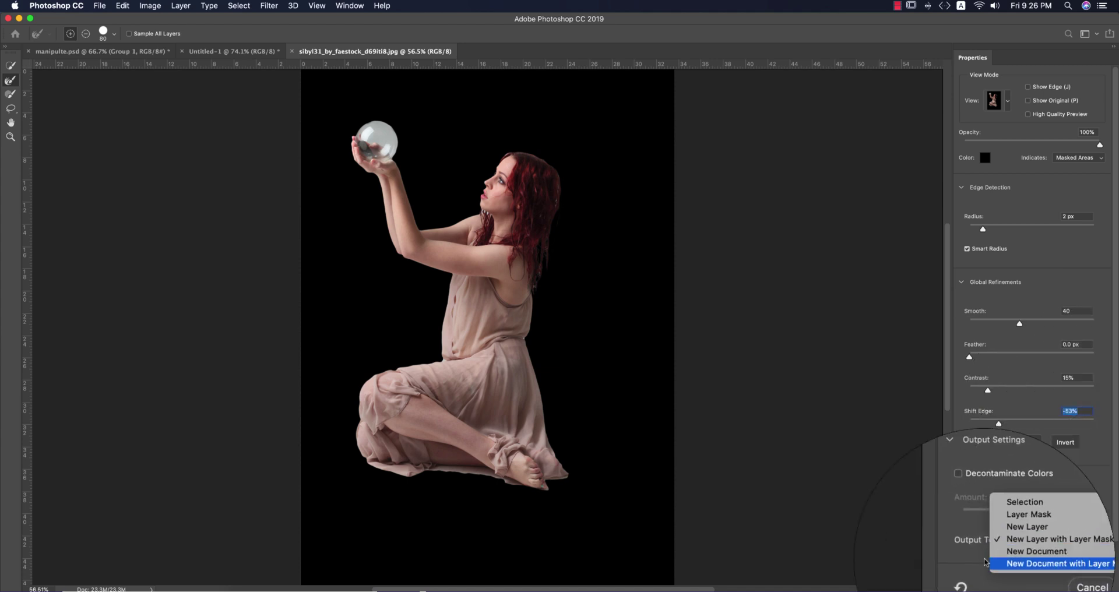
click(1015, 536)
click(1095, 572)
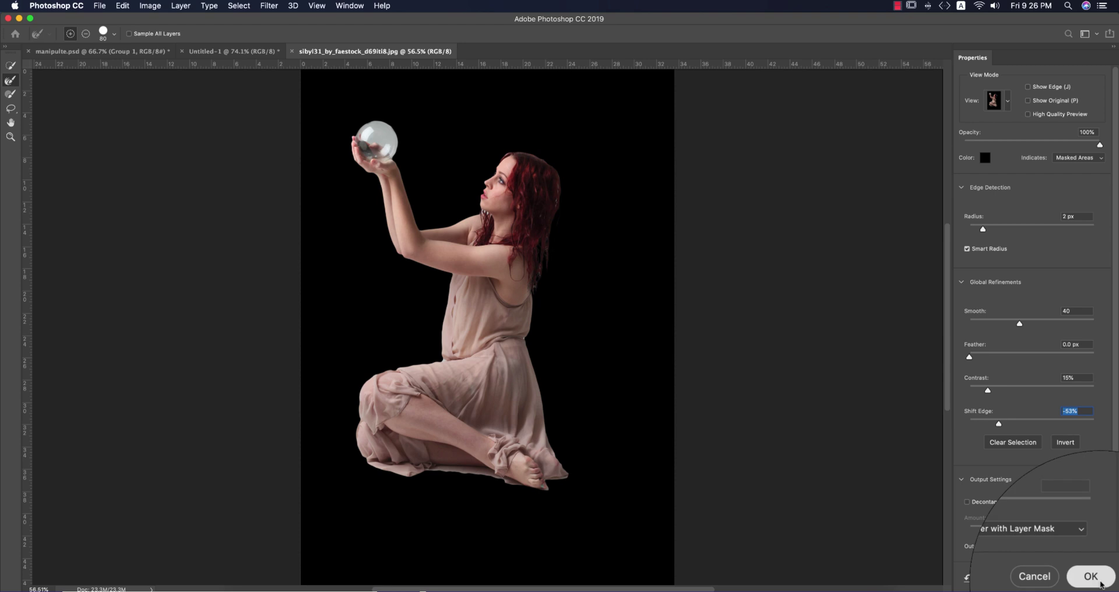
Drag the girl into the Untitled-1 composite, scale her to about 38% and set her on the rocks.
click(11, 66)
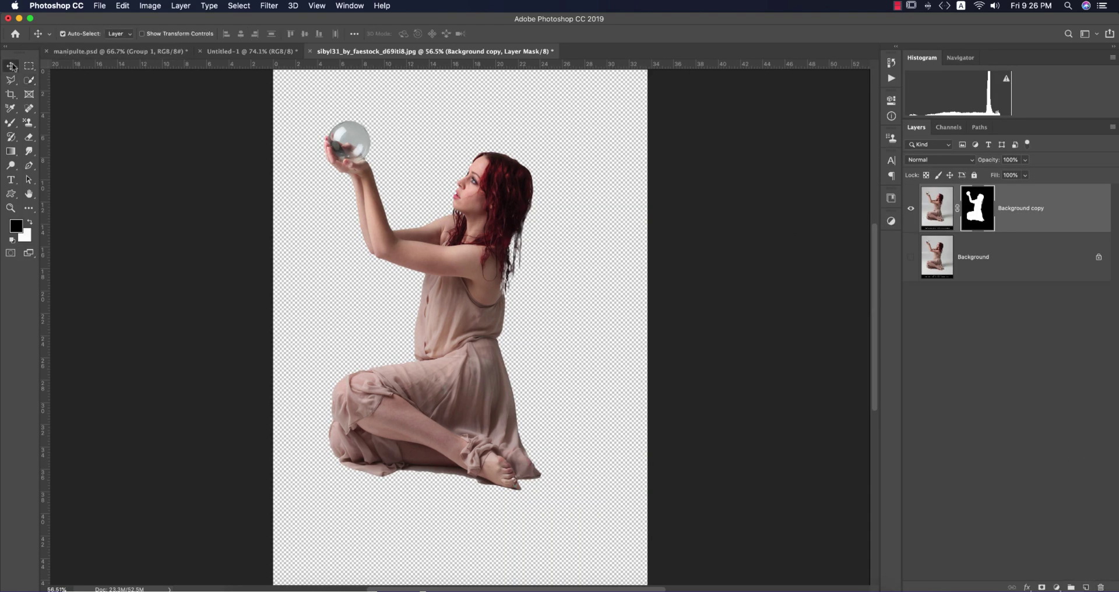
drag(471, 211, 210, 58)
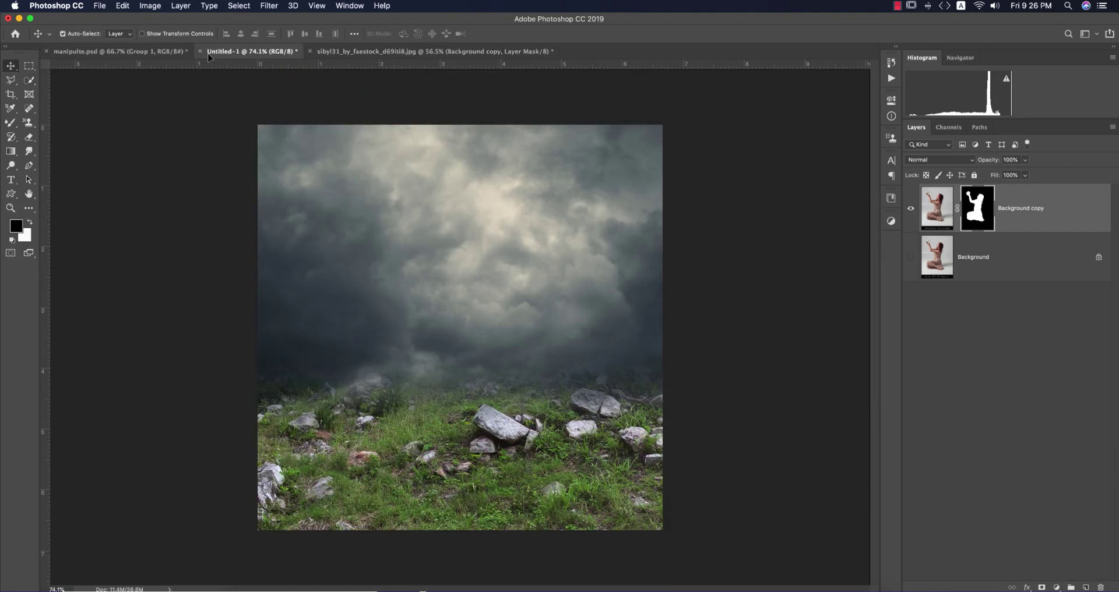
drag(453, 341, 458, 347)
key(super+t)
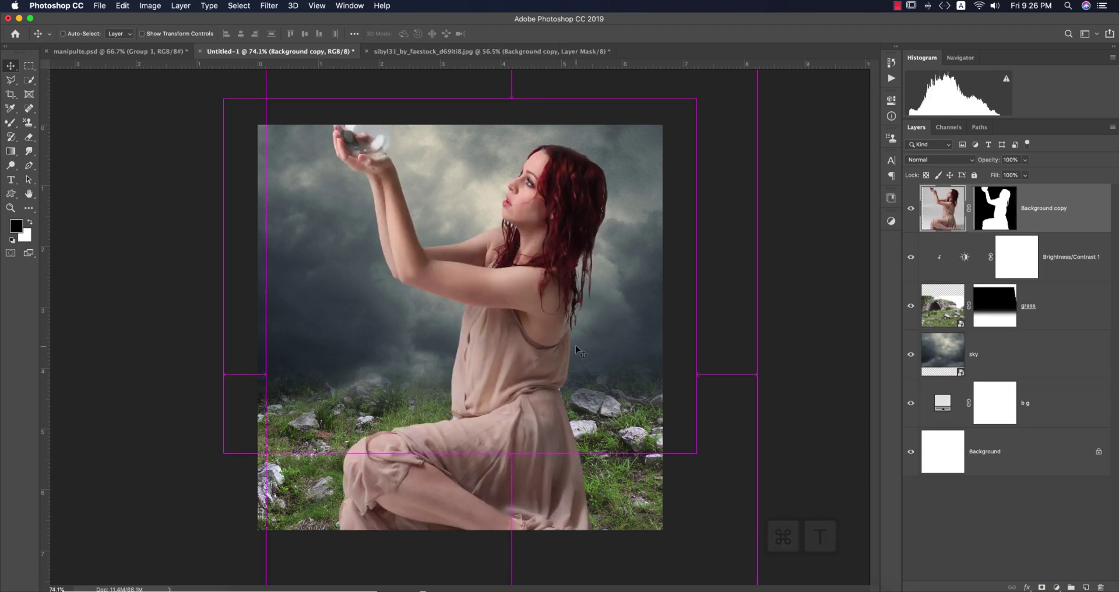
drag(266, 374, 572, 374)
drag(668, 387, 563, 399)
key(super+t)
key(Return)
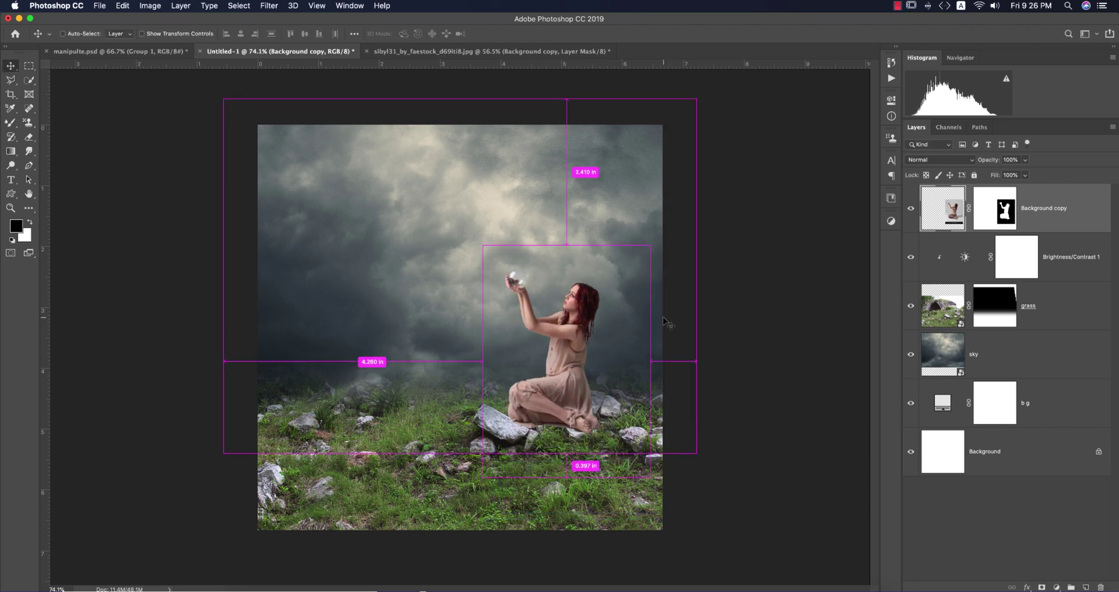
Zoom in on the girl and apply her layer mask permanently.
key(super+minus)
key(super+plus)
key(super+plus)
key(super+plus)
key(super+plus)
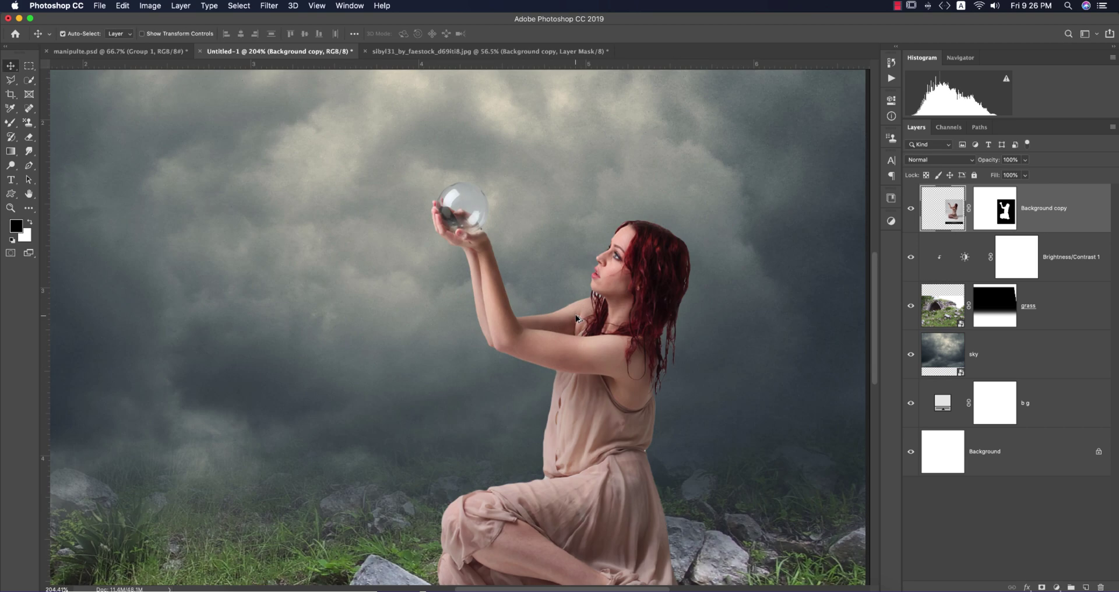
drag(738, 335, 710, 417)
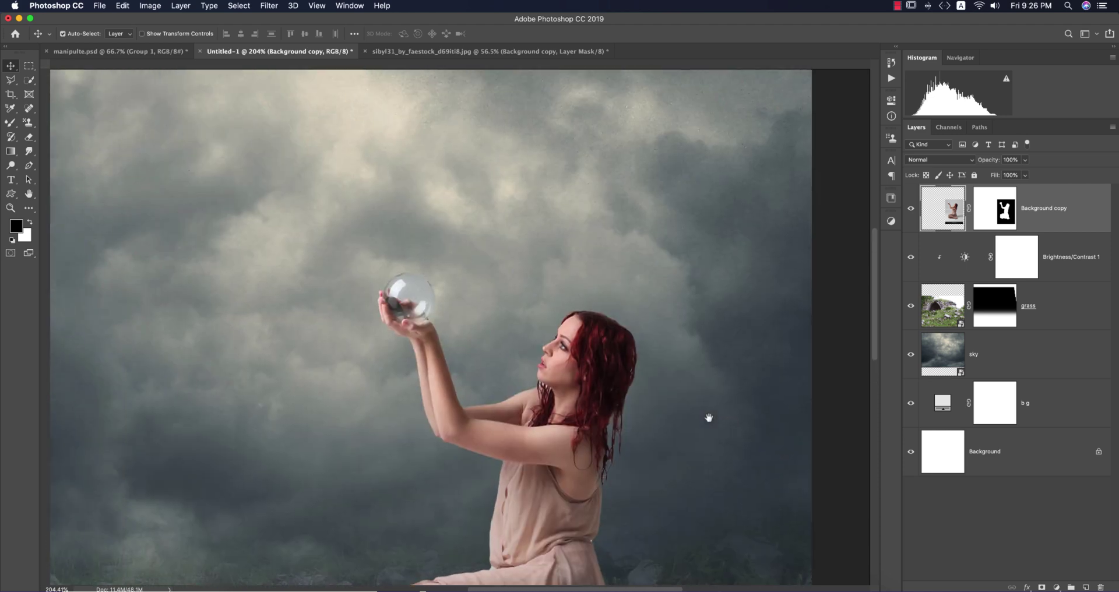
scroll(683, 263, up, 5)
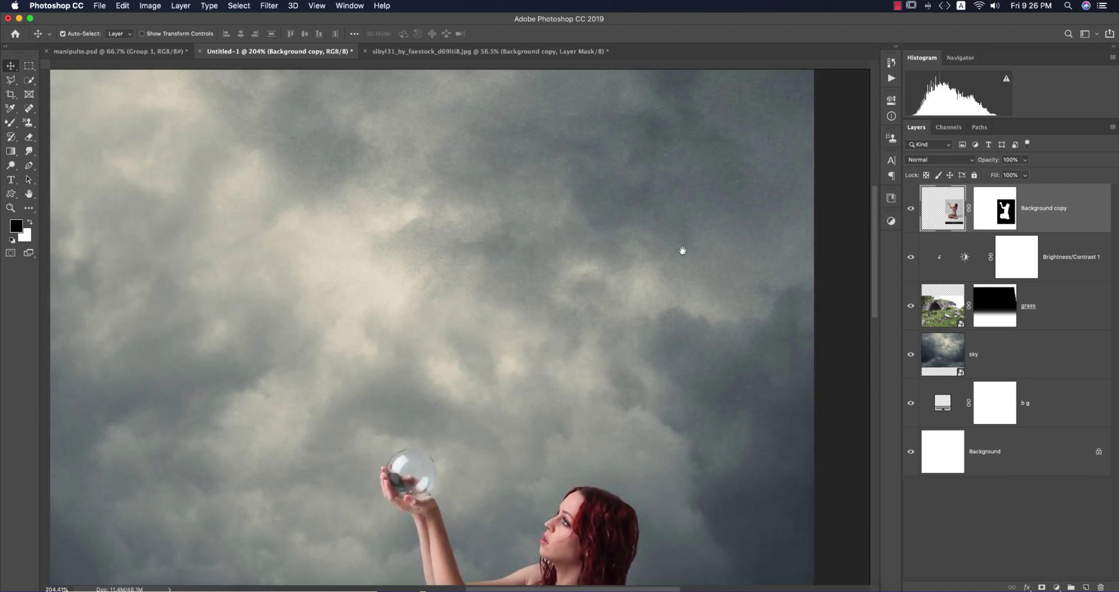
scroll(689, 364, up, 5)
scroll(676, 329, down, 15)
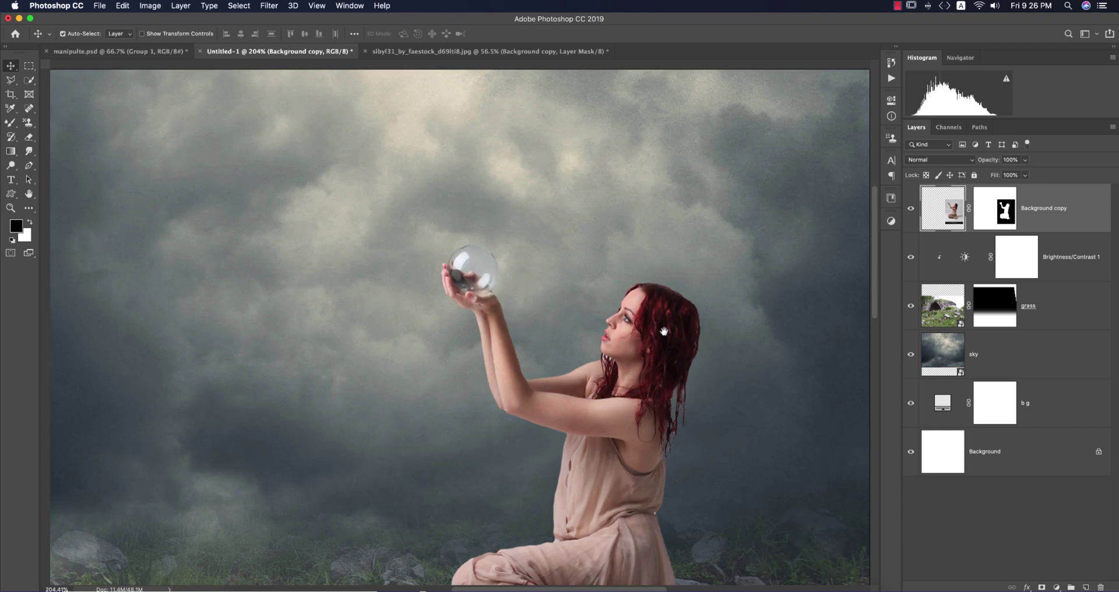
scroll(683, 336, left, 3)
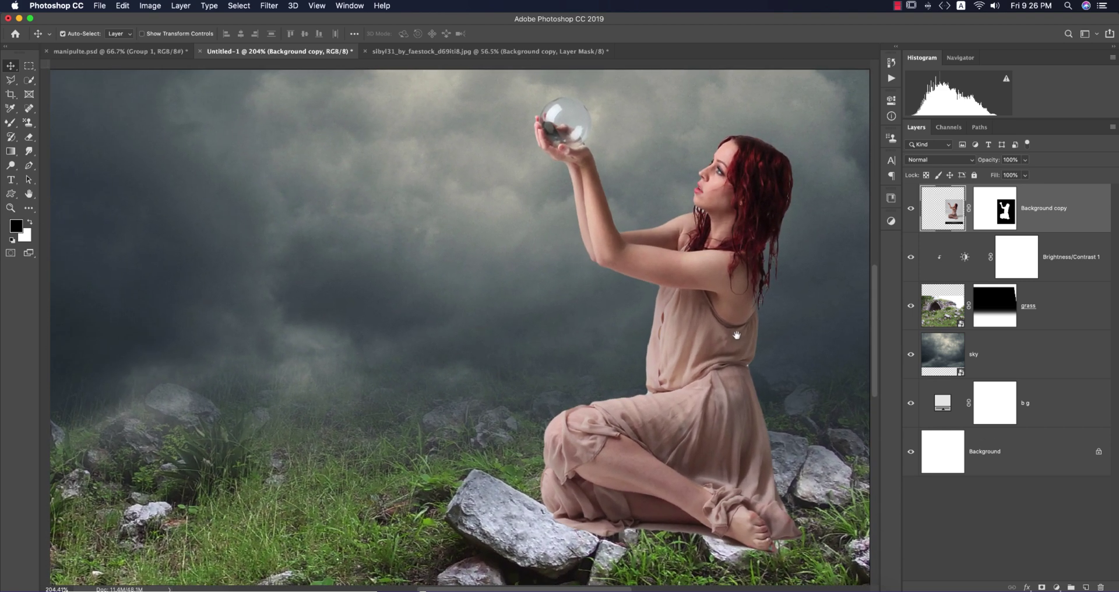
scroll(758, 292, right, 6)
scroll(839, 238, right, 2)
right_click(996, 201)
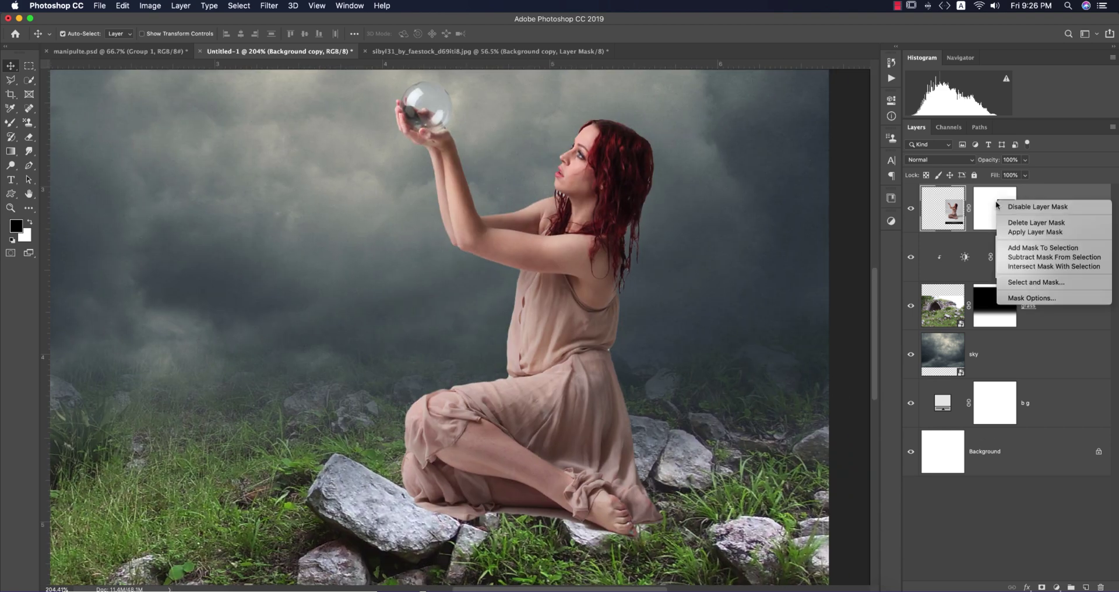
click(1009, 232)
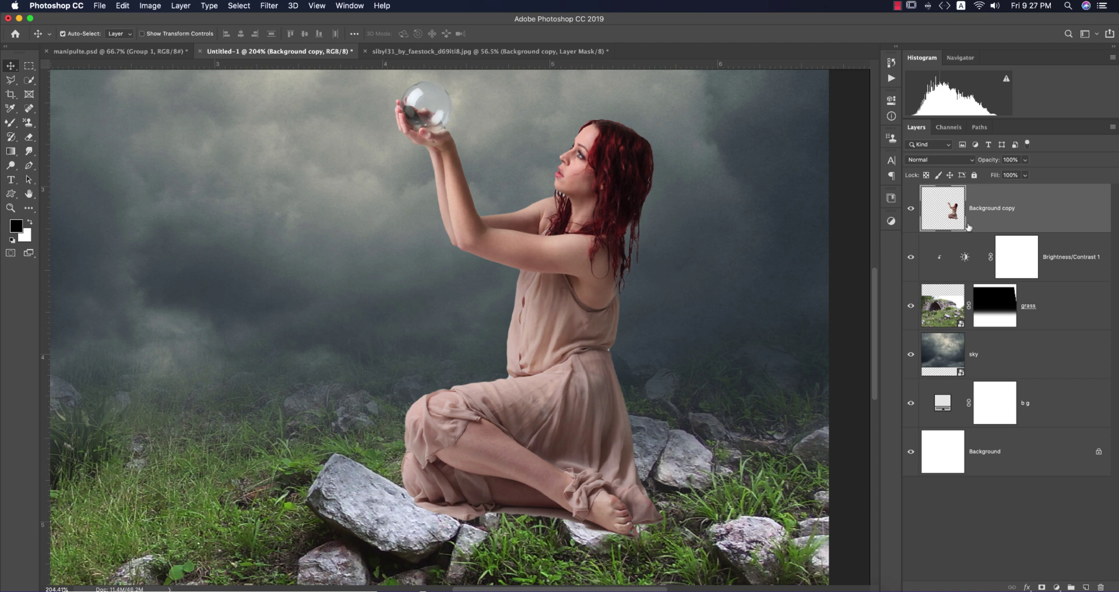
Group Brightness/Contrast 1 through the b g layer into a group named 'bg'.
key(super+0)
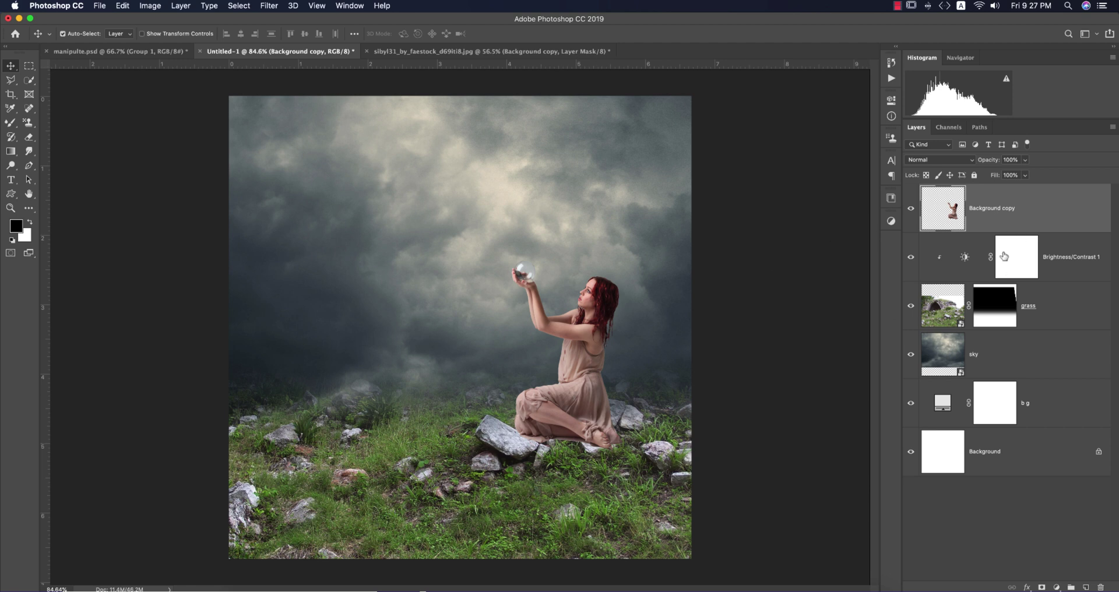
click(1061, 264)
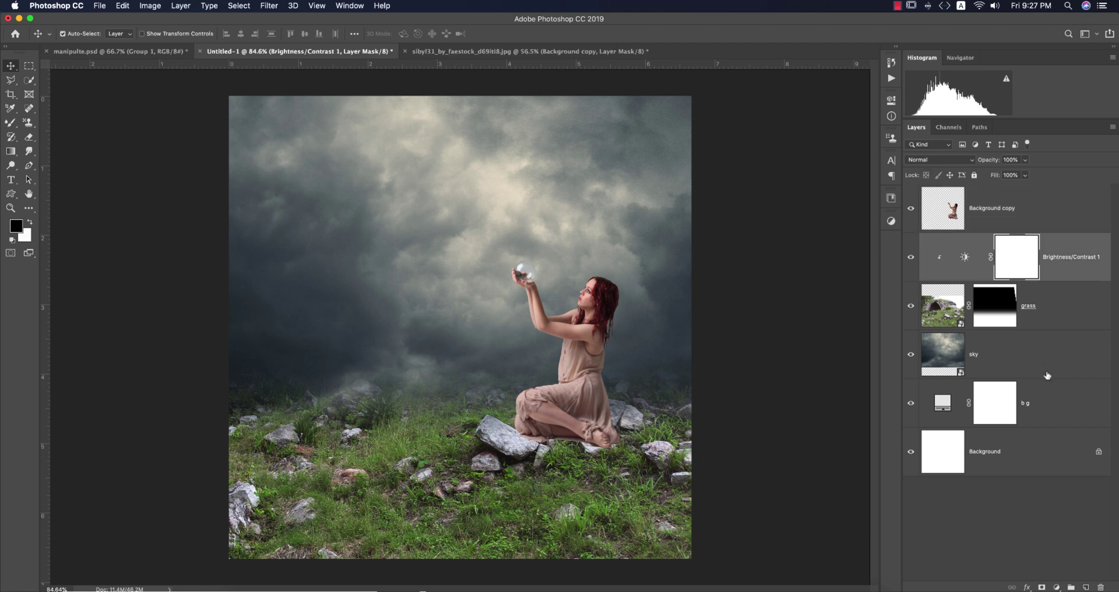
shift+click(1060, 411)
key(super+g)
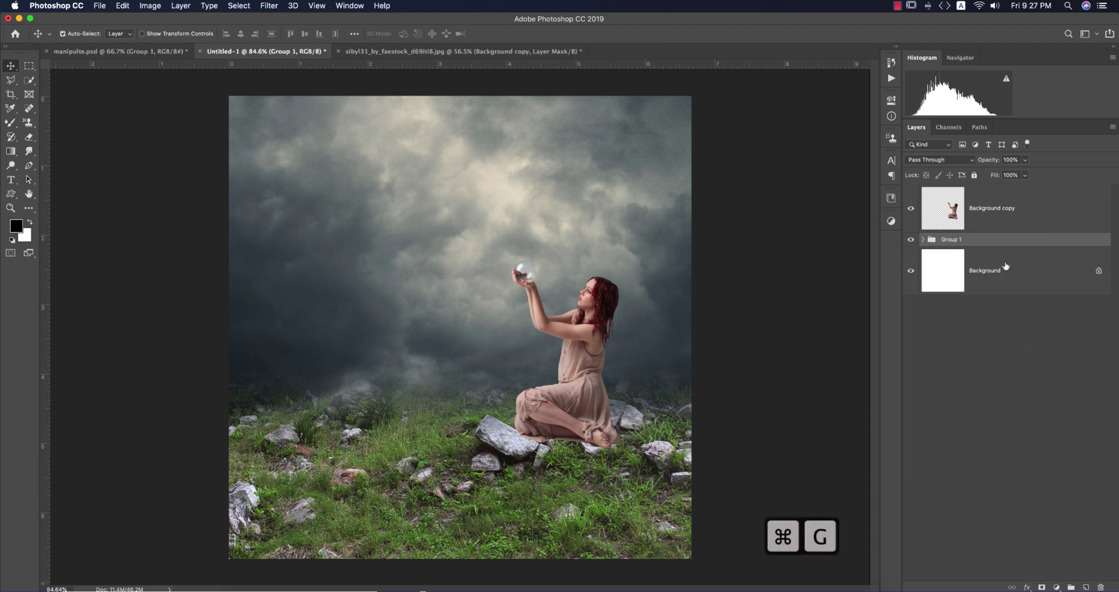
double_click(949, 240)
text(bg)
key(Return)
click(912, 241)
click(912, 241)
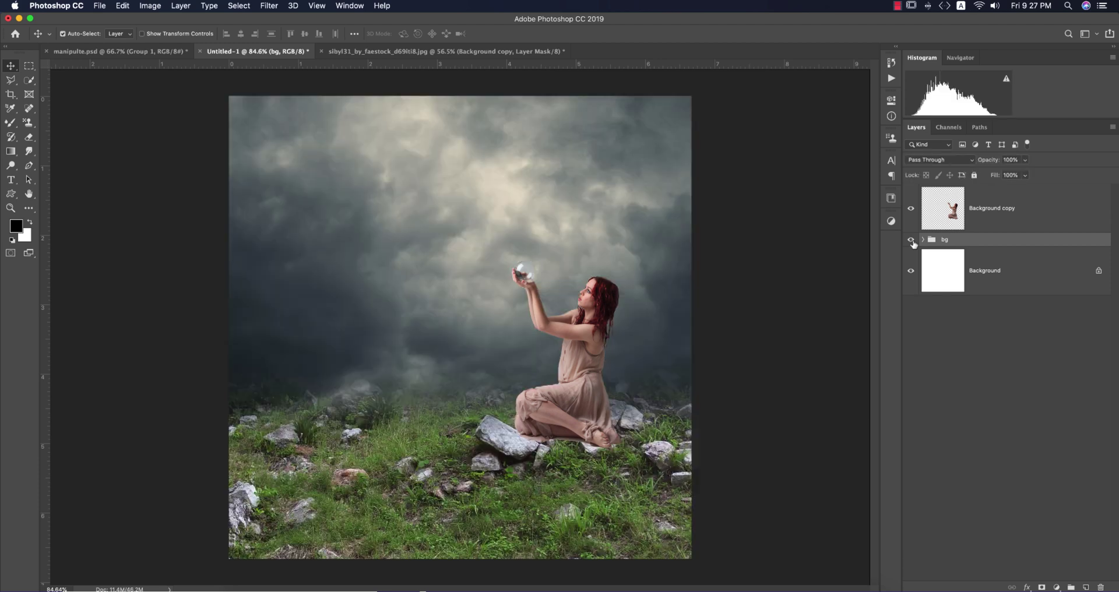
Nudge the girl slightly upward and rename her layer 'girl'.
click(984, 219)
drag(561, 396, 571, 399)
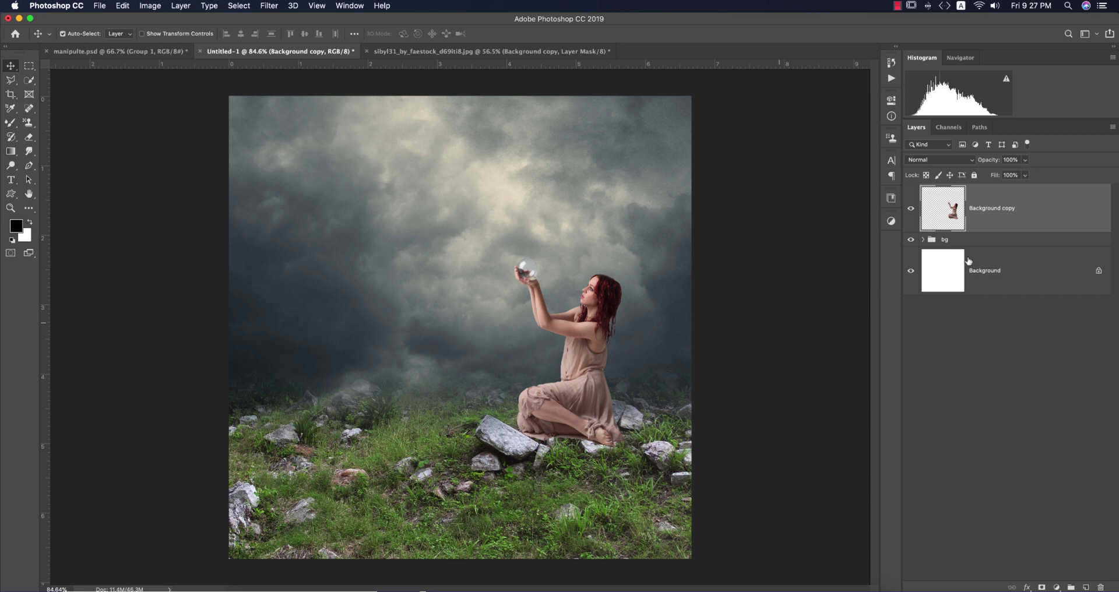
text(g)
key(Return)
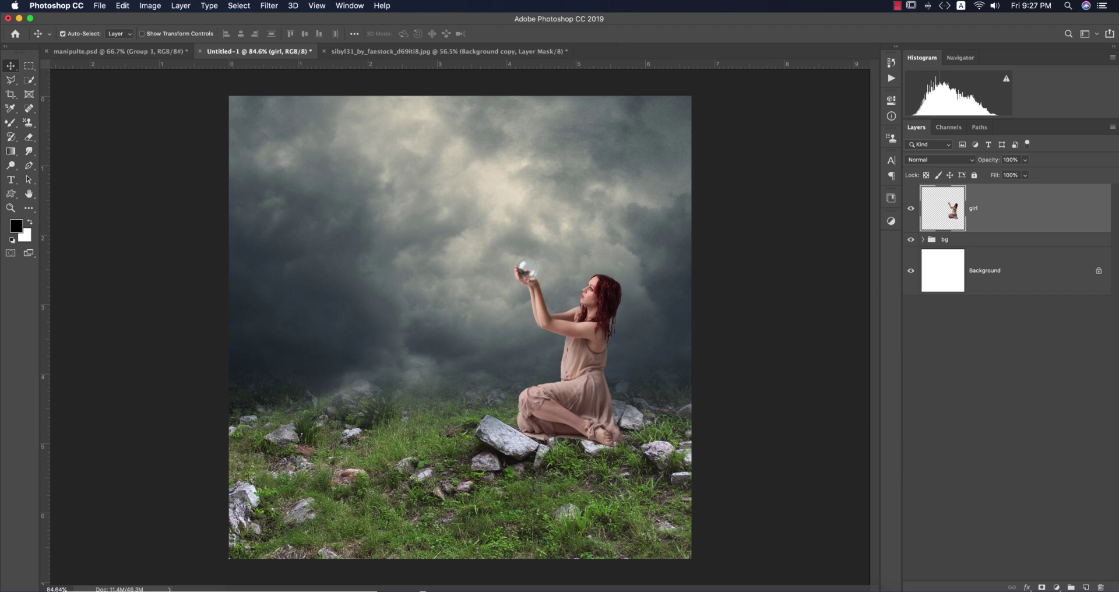
Add a new layer above the girl and fill it with 50% Gray.
click(1085, 588)
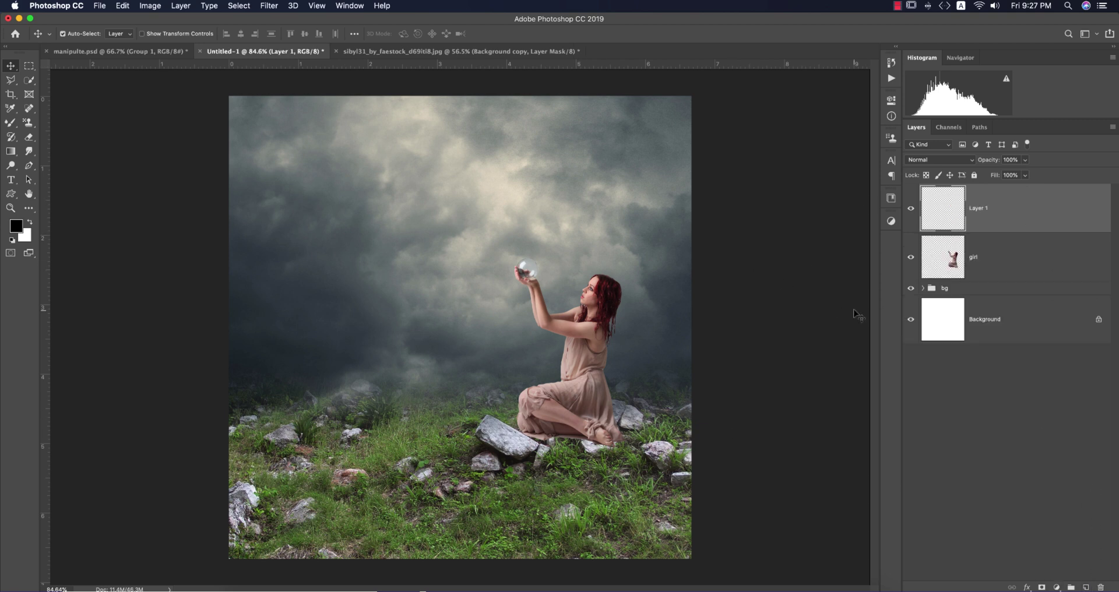
click(123, 5)
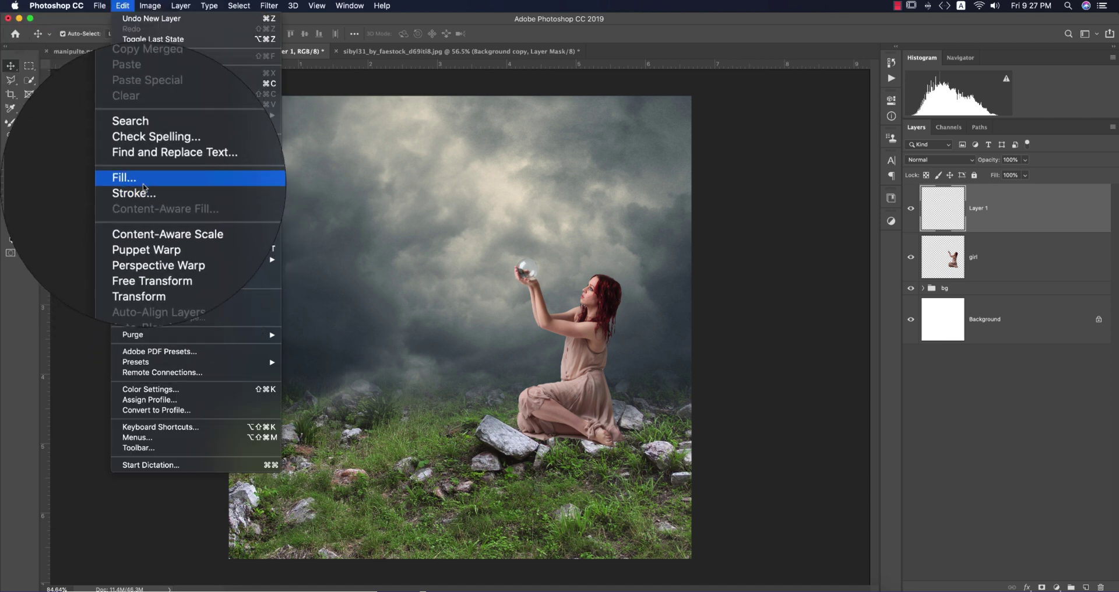
click(140, 178)
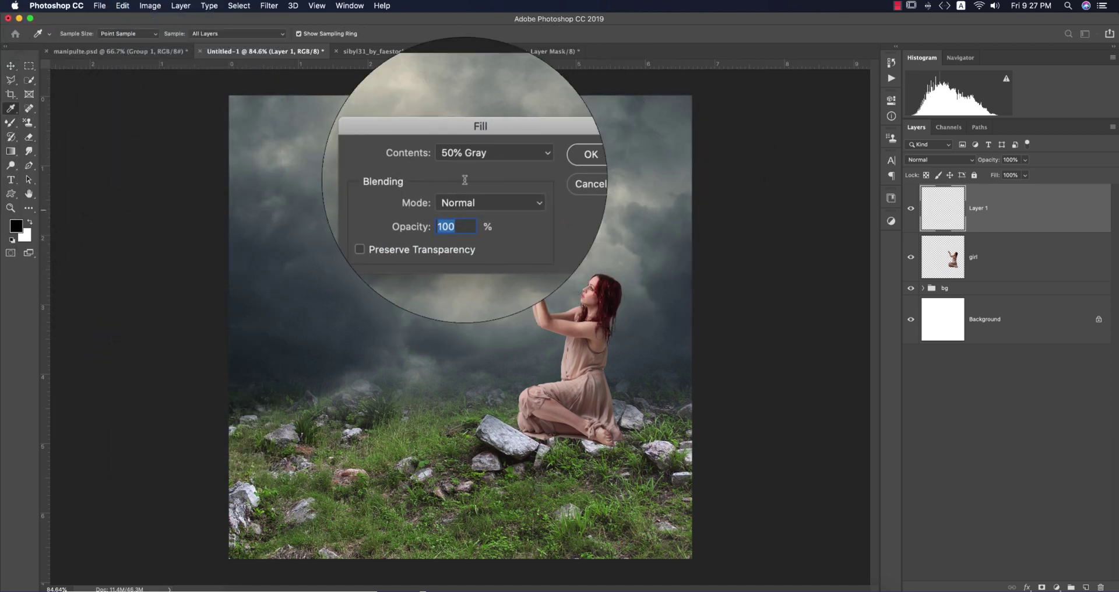
click(485, 162)
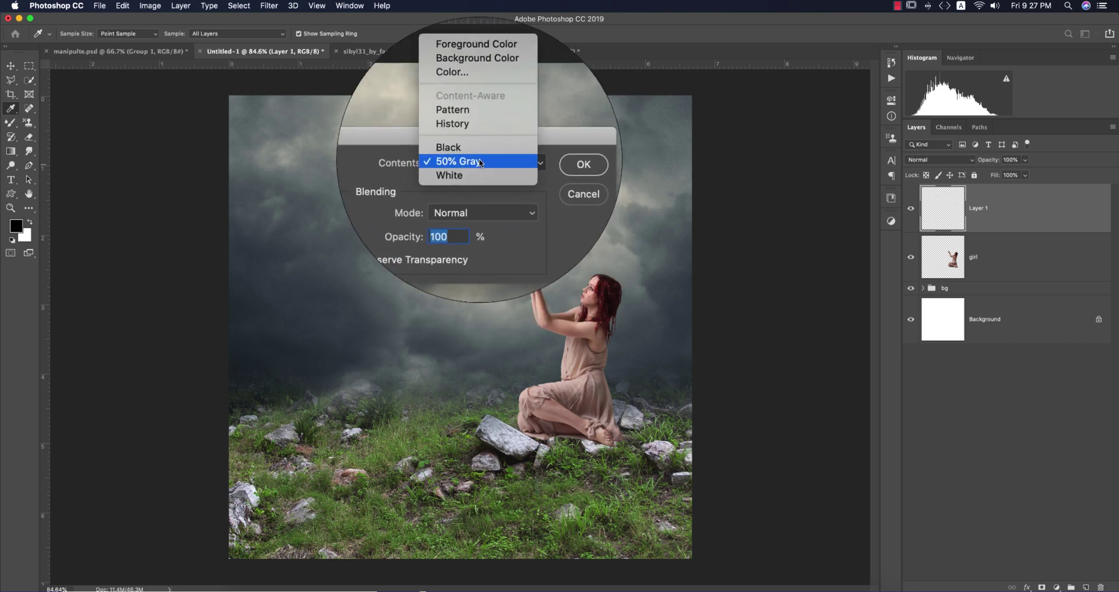
click(485, 162)
click(550, 163)
Clip the gray layer to the girl and set its blend mode to Overlay.
key(v)
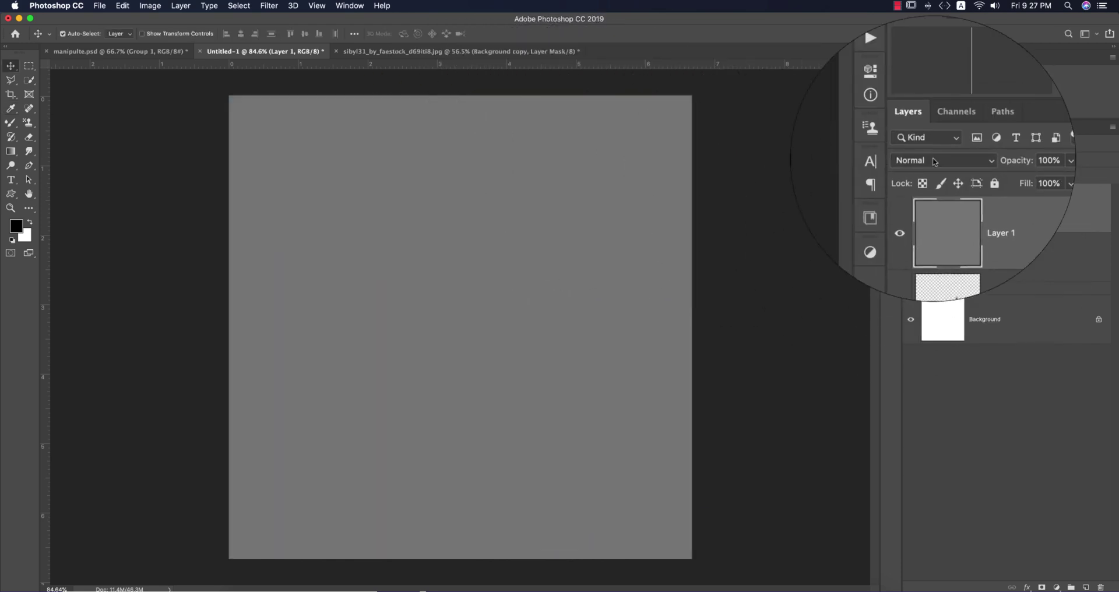
right_click(994, 208)
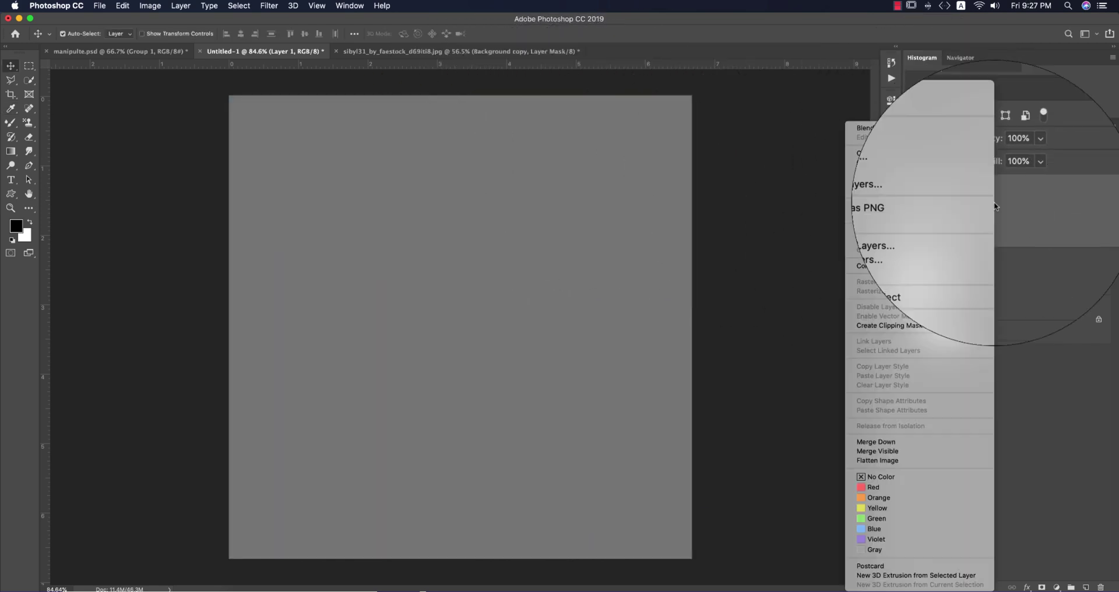
click(886, 327)
click(926, 163)
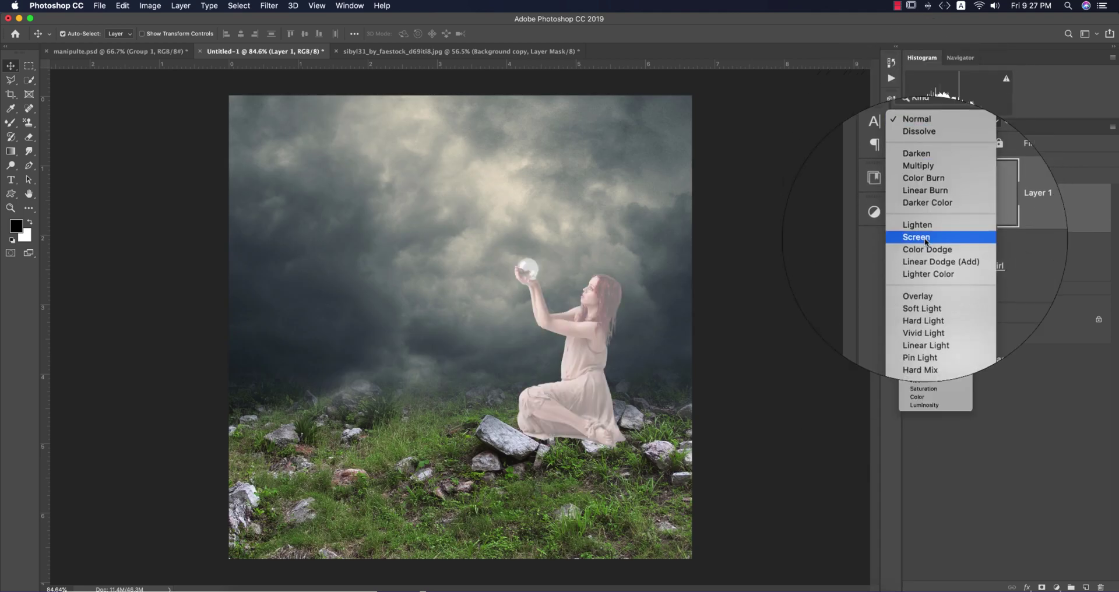
click(924, 283)
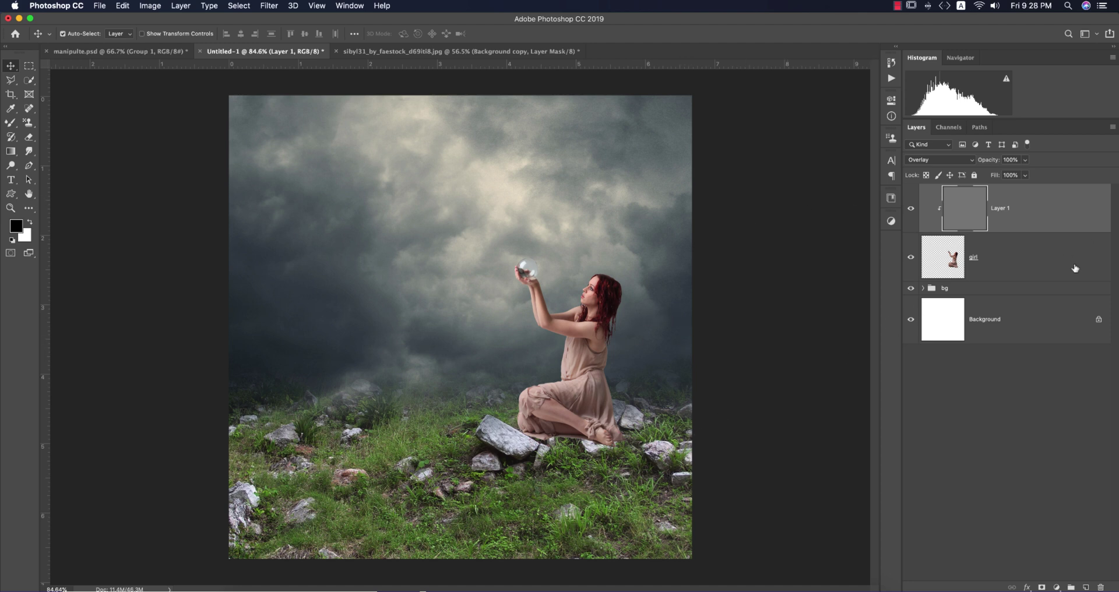
click(1064, 289)
Add a new layer above bg and set up a 70 px brush at 60% opacity.
click(1084, 586)
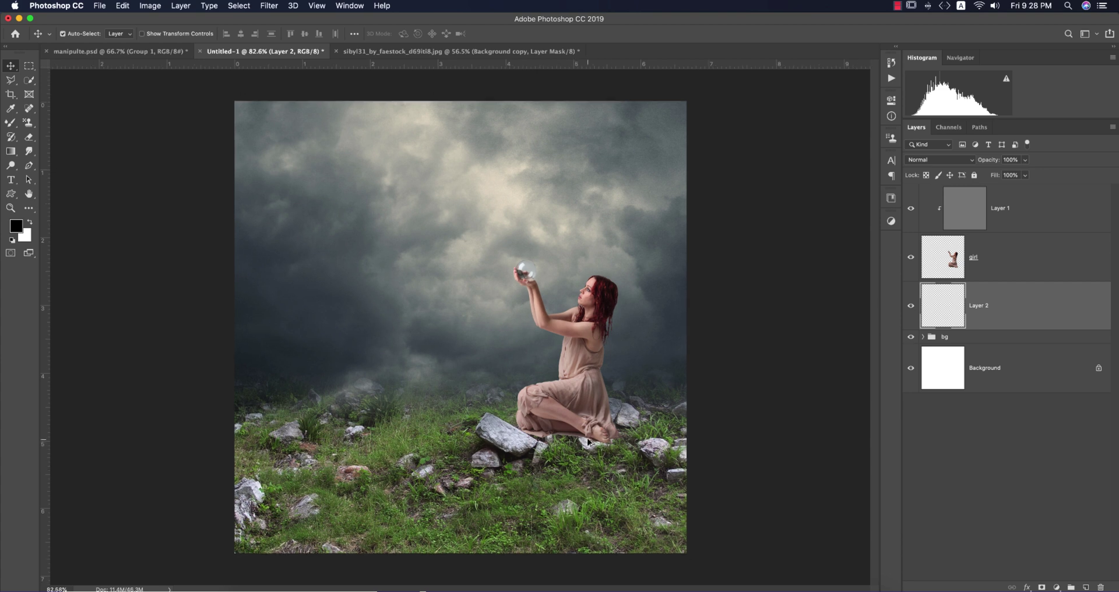
scroll(592, 444, up, 5)
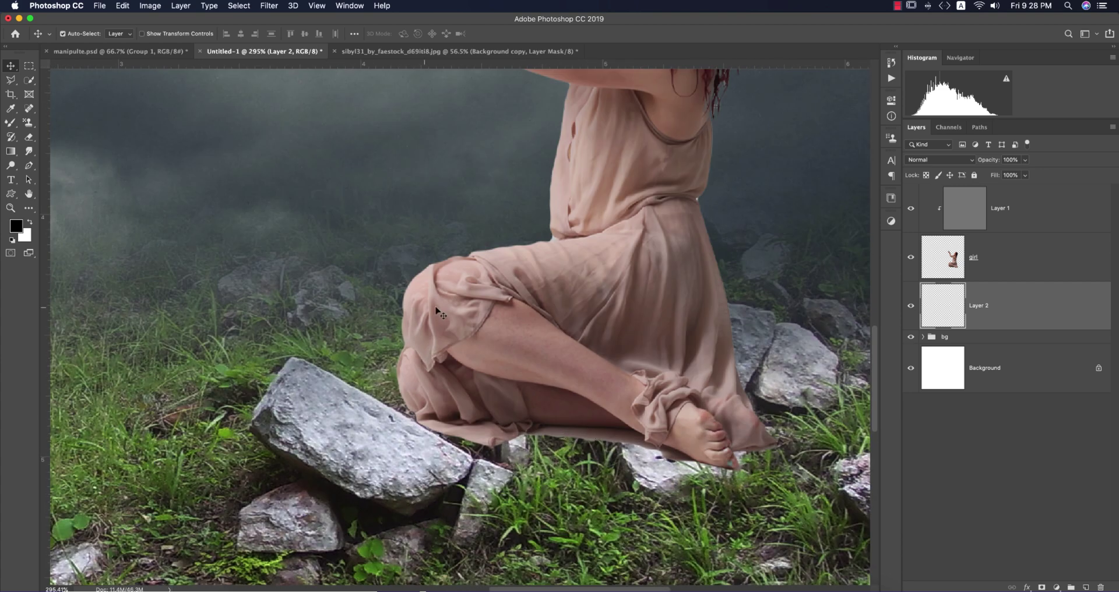
key(b)
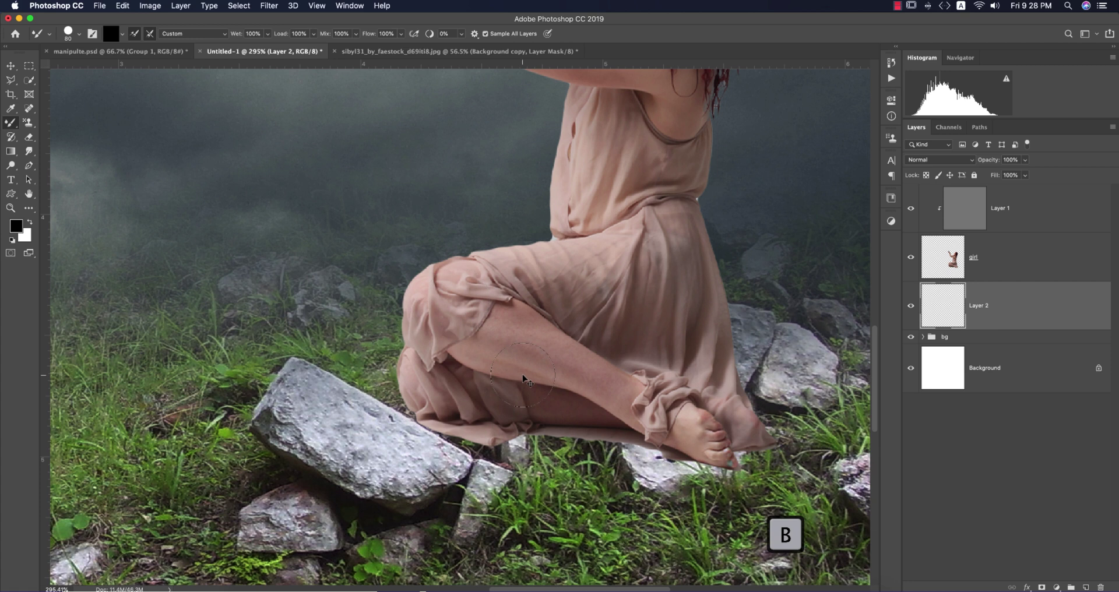
key(bracketleft)
key(bracketleft)
key(shift+b)
key(bracketleft)
key(bracketleft)
key(bracketleft)
key(bracketleft)
key(bracketleft)
key(bracketleft)
key(bracketleft)
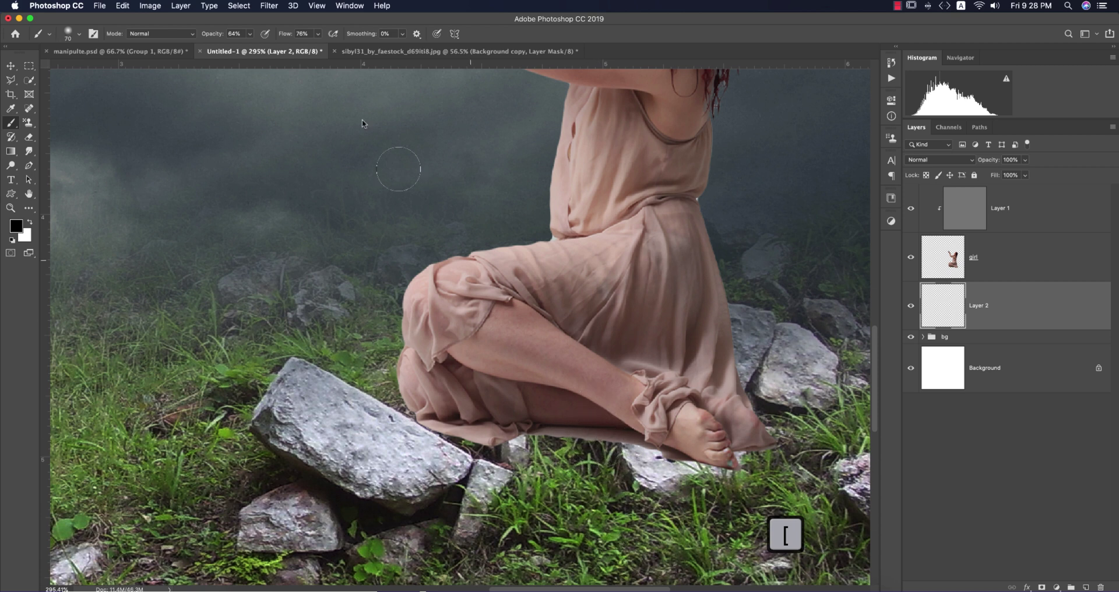
drag(217, 38, 215, 39)
Paint a soft shadow under the girl's dress where she meets the rocks.
mouse_move(714, 461)
mouse_down()
mouse_move(432, 417)
mouse_move(763, 457)
mouse_up()
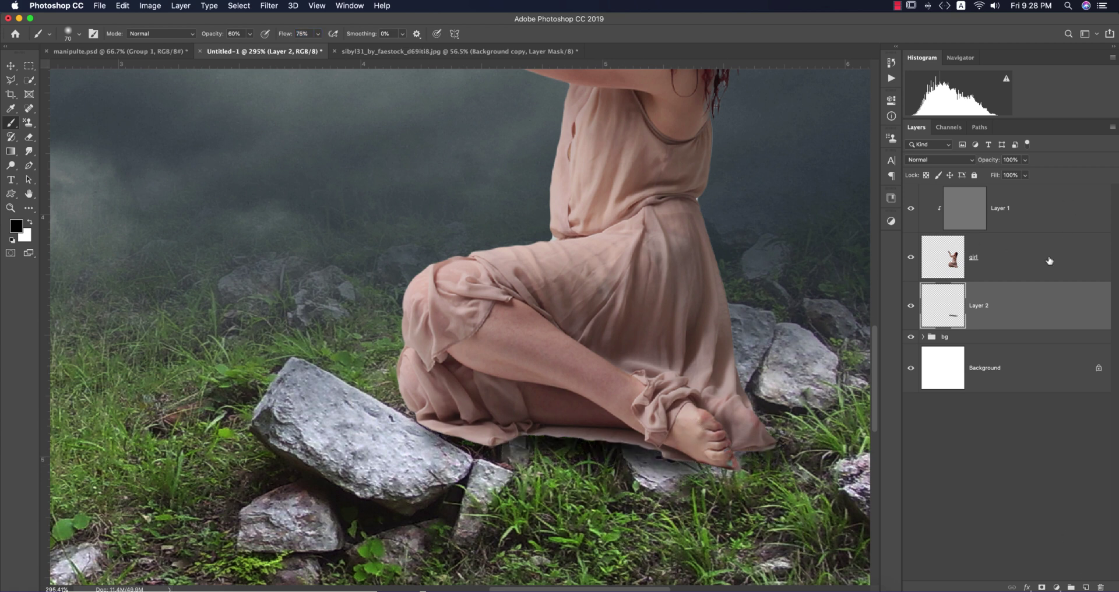
scroll(787, 461, right, 5)
scroll(787, 460, down, 2)
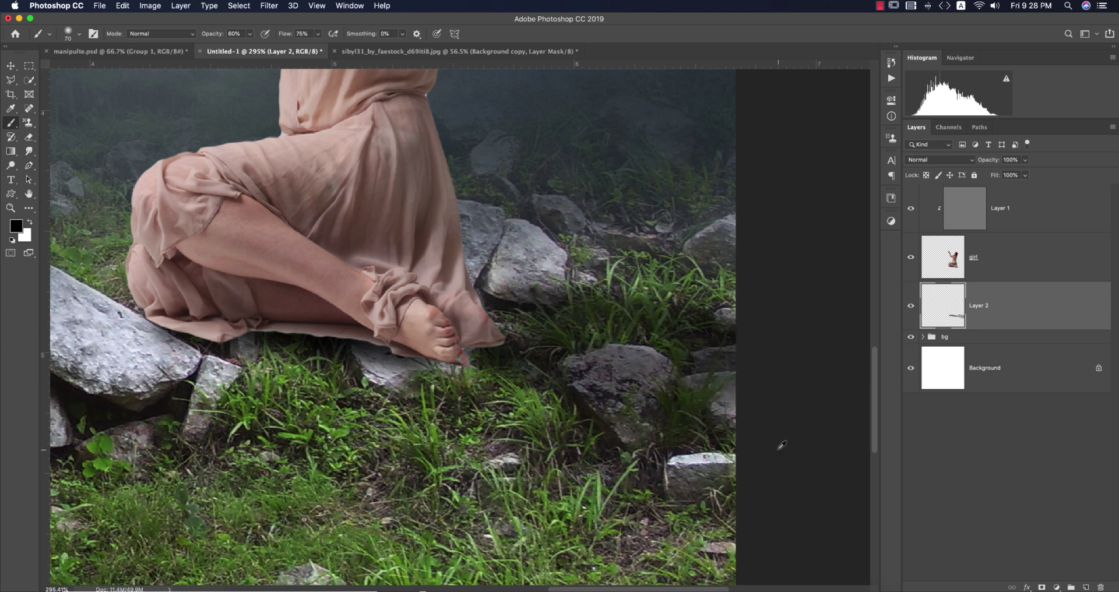
key(super+0)
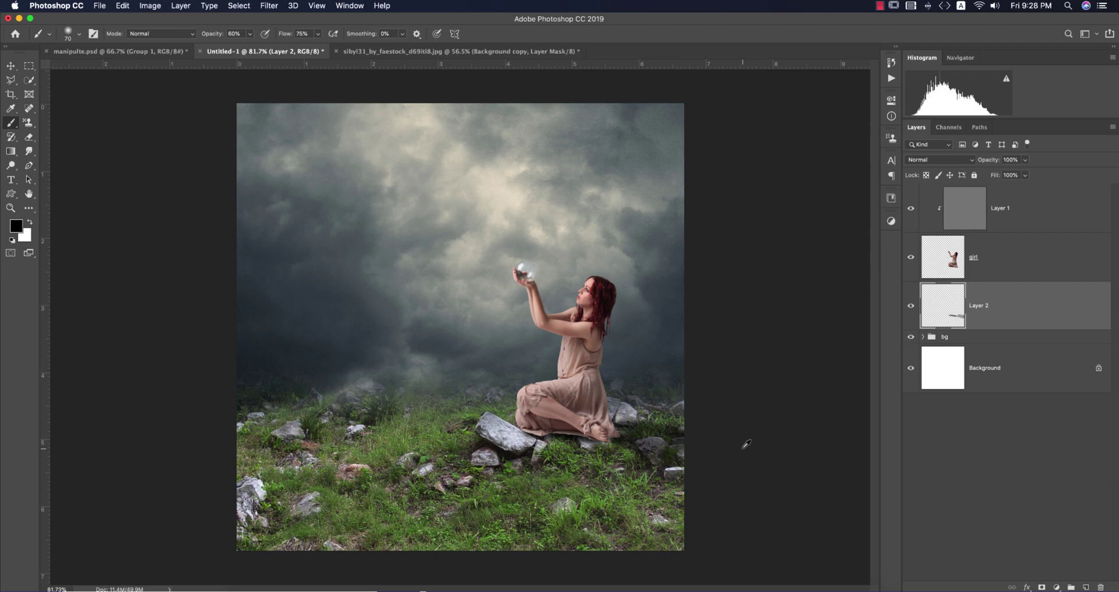
click(11, 66)
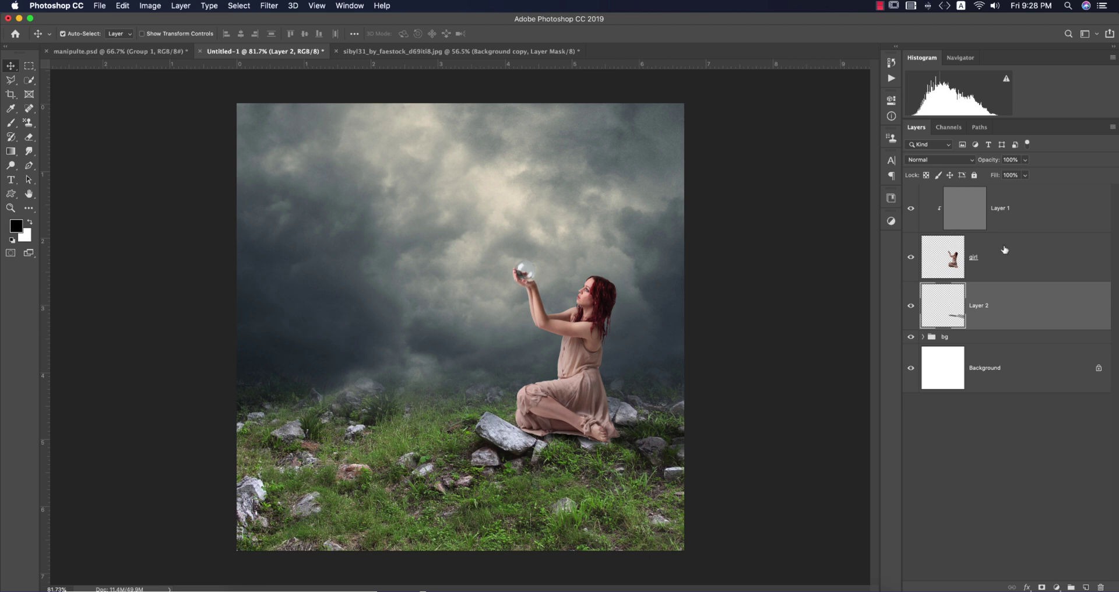
click(972, 208)
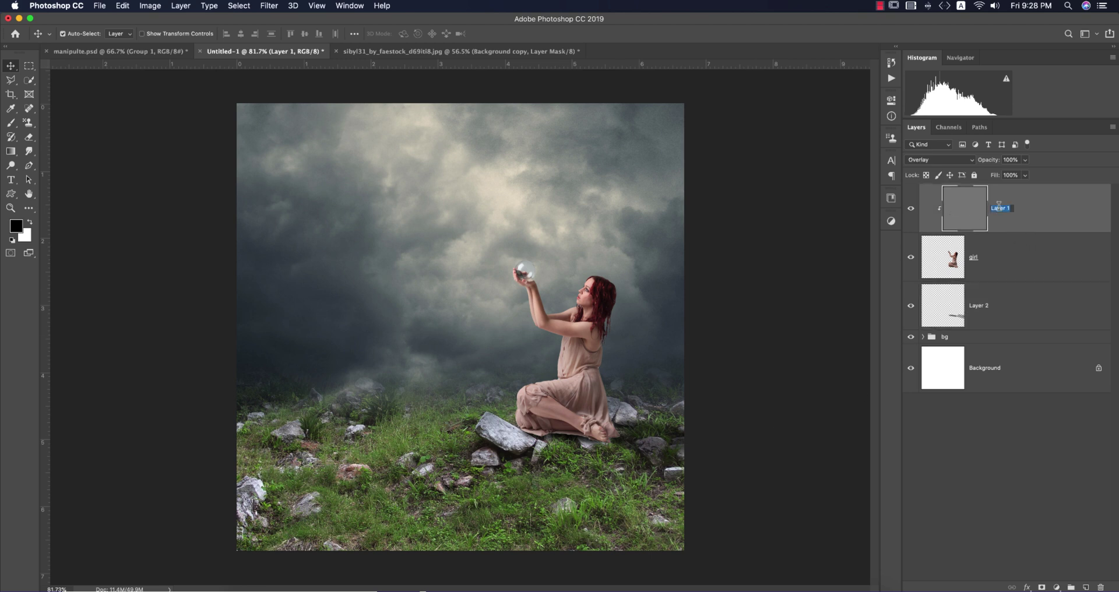
Rename the grey layer 'db' and burn darker shading along the dress hem and ground beneath her.
text(db)
key(Return)
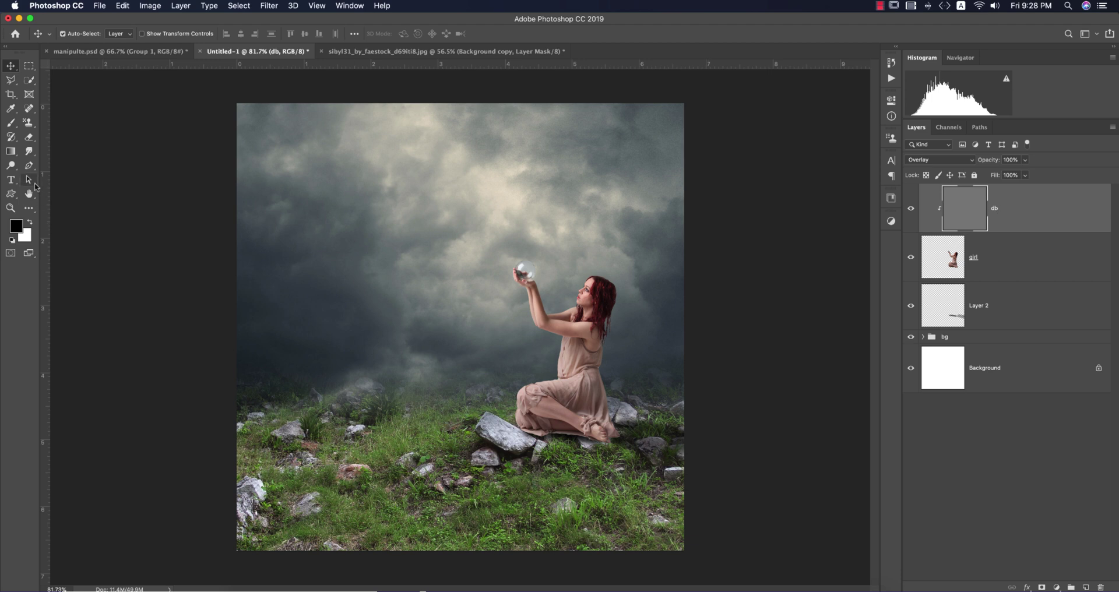
click(11, 166)
click(76, 181)
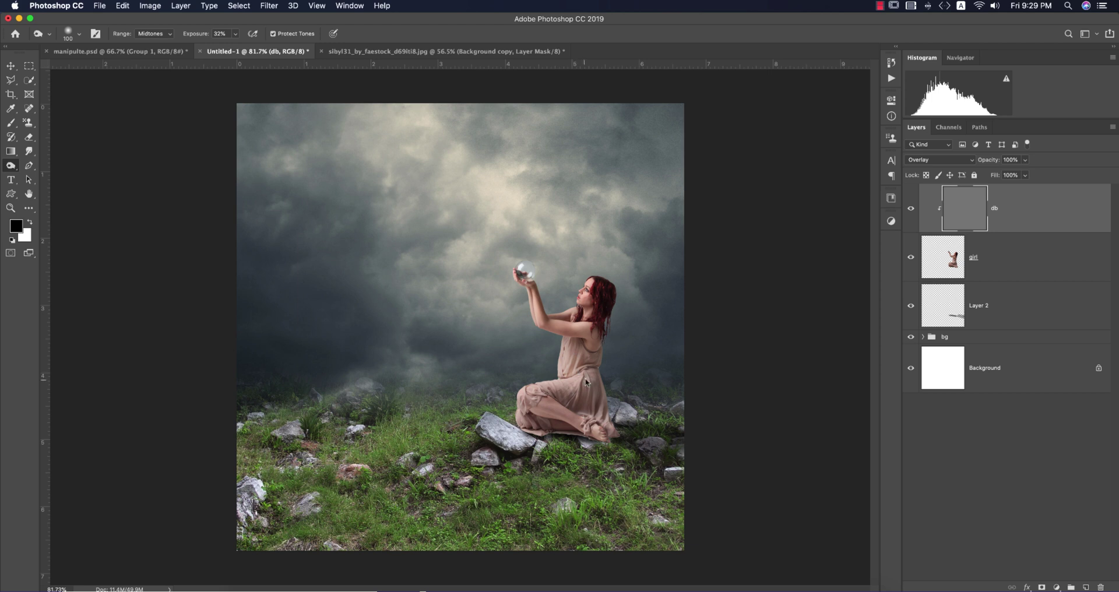
drag(549, 436, 615, 444)
scroll(558, 436, up, 10)
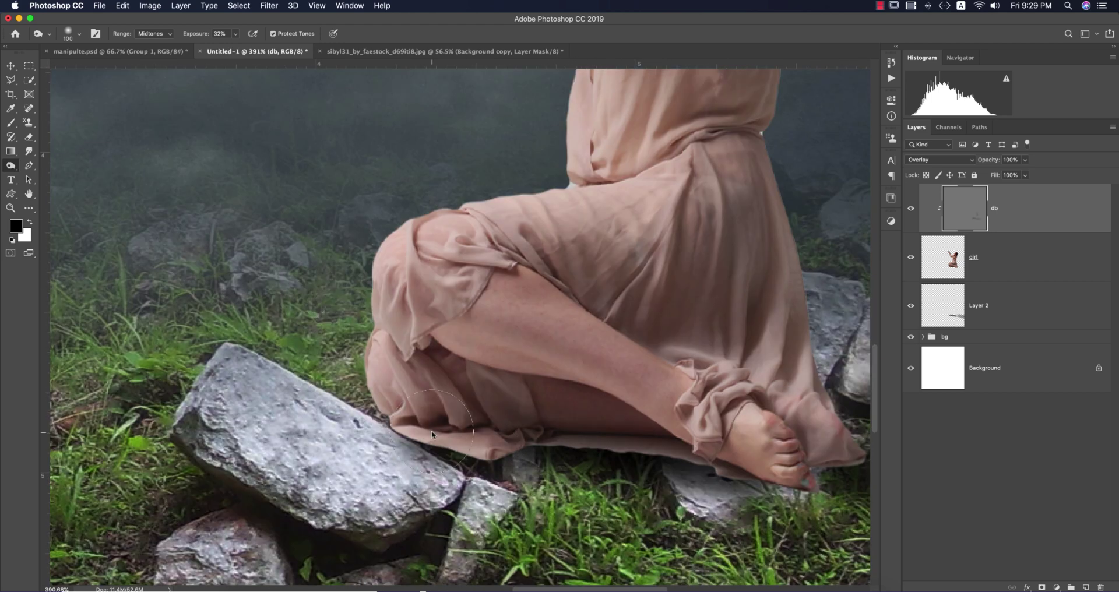
mouse_move(482, 458)
mouse_down()
mouse_move(694, 463)
mouse_move(810, 484)
mouse_up()
mouse_move(717, 356)
mouse_down()
mouse_move(554, 391)
mouse_move(623, 490)
mouse_move(639, 383)
mouse_move(707, 404)
mouse_move(605, 392)
mouse_move(495, 347)
mouse_up()
Reselect the db layer with the Dodge tool and review the dress area.
key(super+0)
key(v)
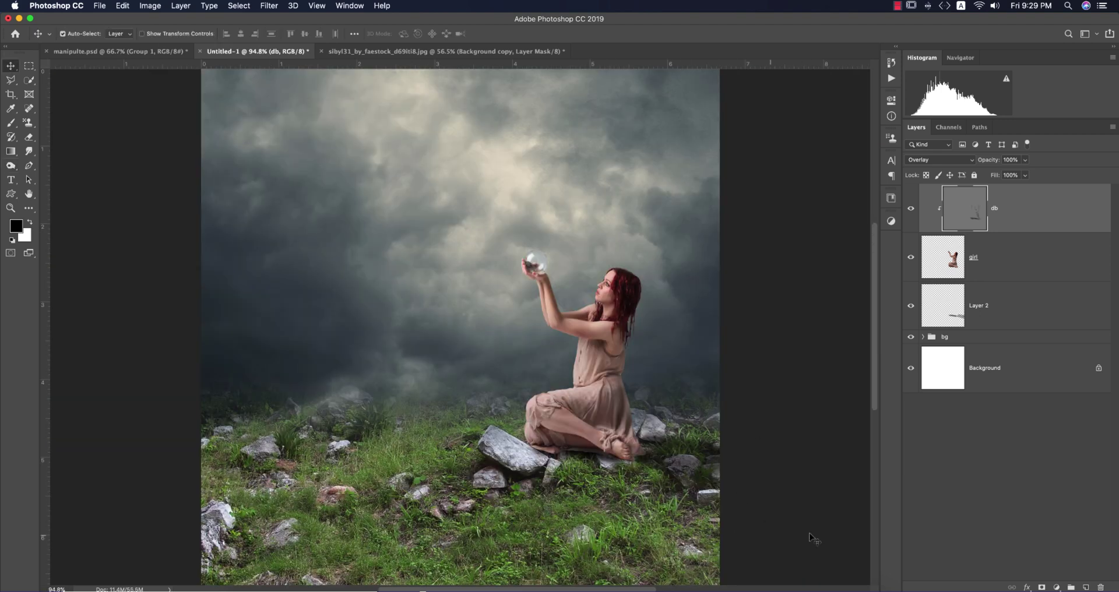
click(984, 416)
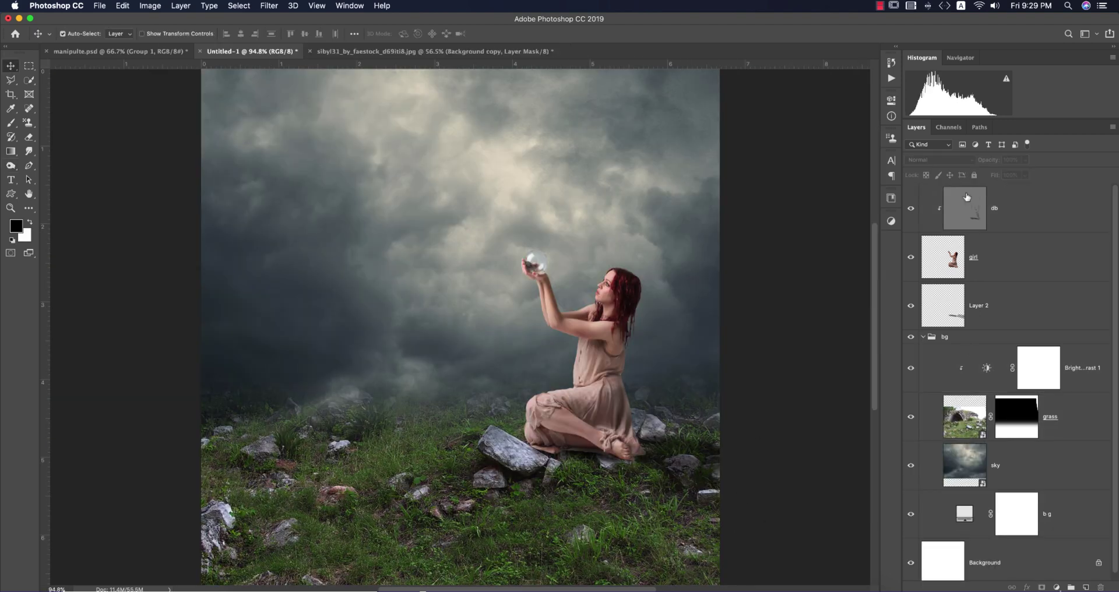
click(964, 208)
key(o)
scroll(577, 333, up, 5)
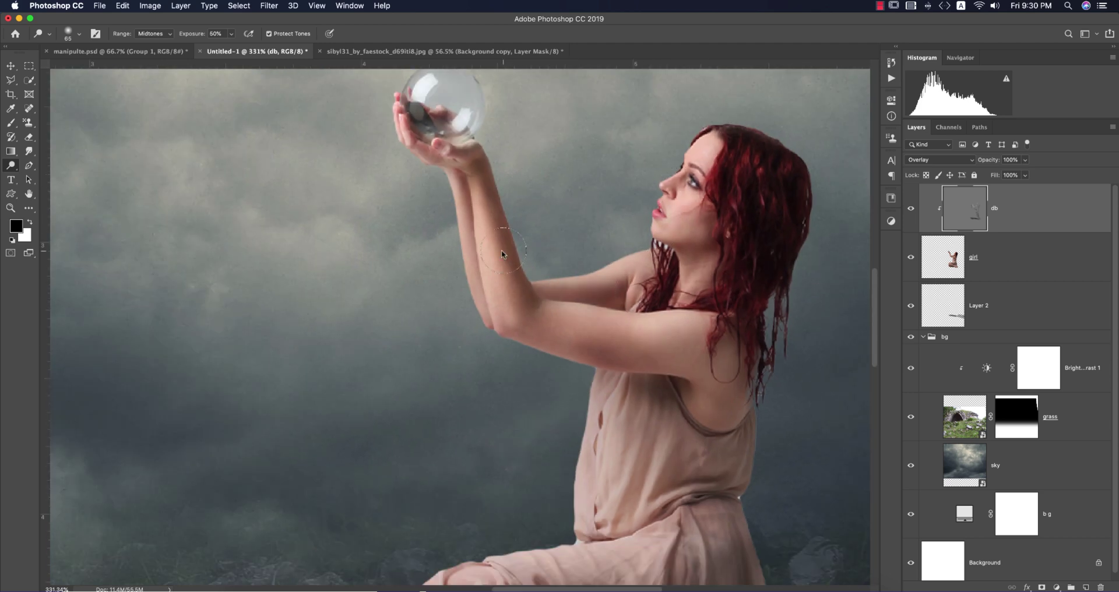
drag(525, 568, 473, 470)
scroll(473, 469, down, 3)
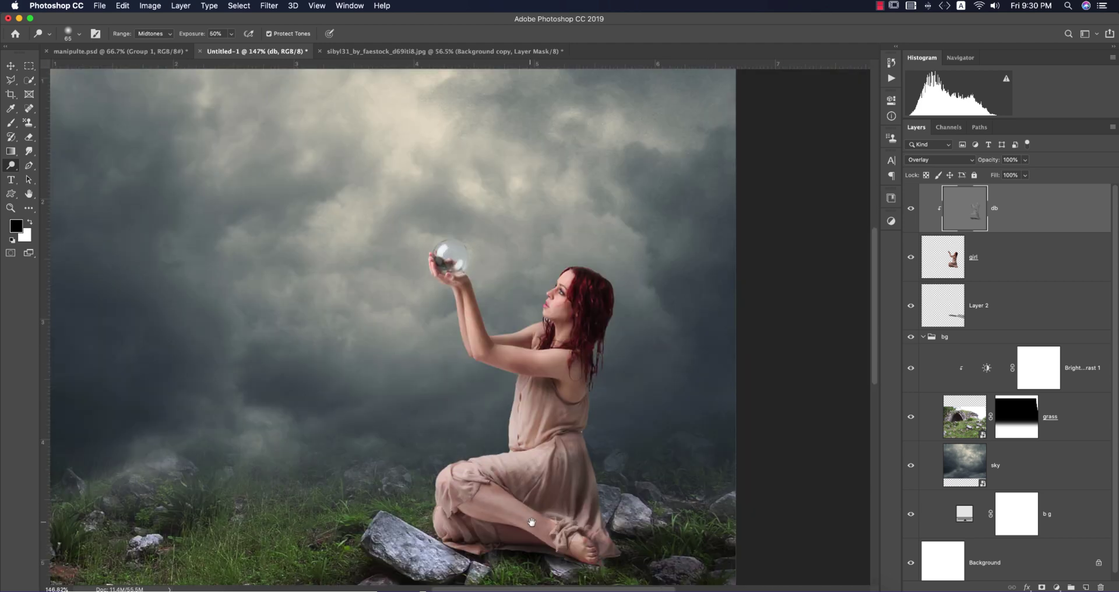
scroll(611, 398, down, 4)
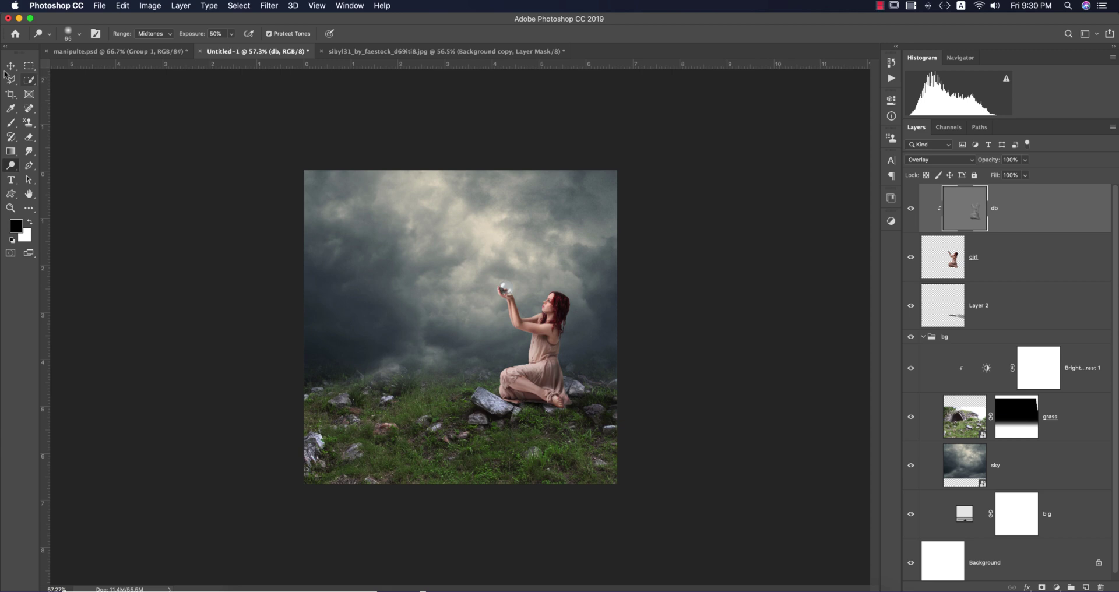
click(11, 66)
key(super+0)
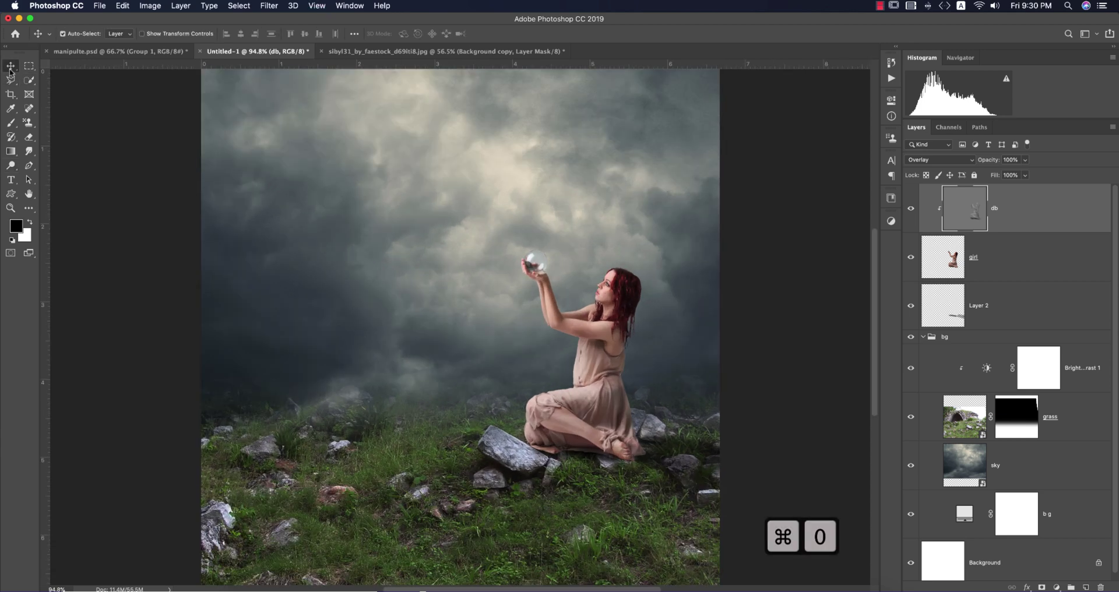
scroll(766, 378, down, 2)
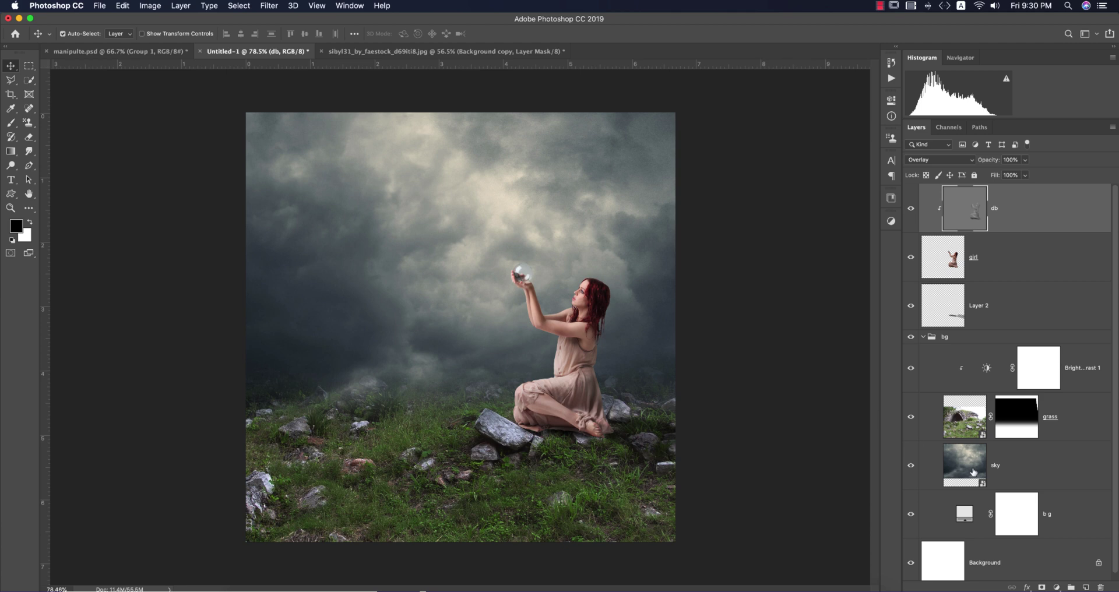
Place the rocky spires image above the sky layer, enlarged and shifted left.
click(1035, 471)
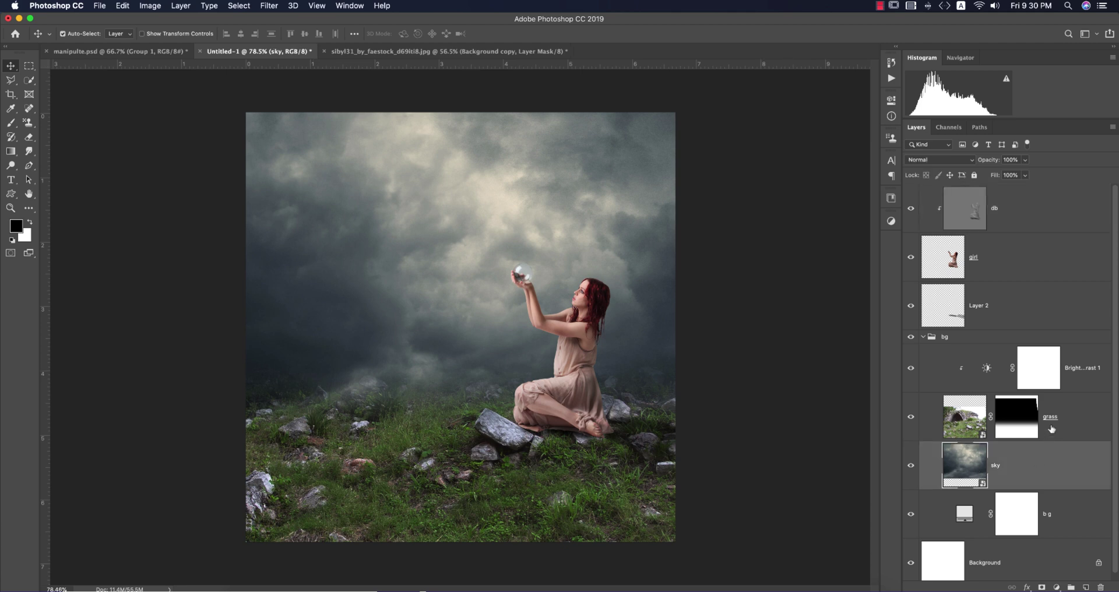
click(100, 6)
click(194, 204)
double_click(919, 125)
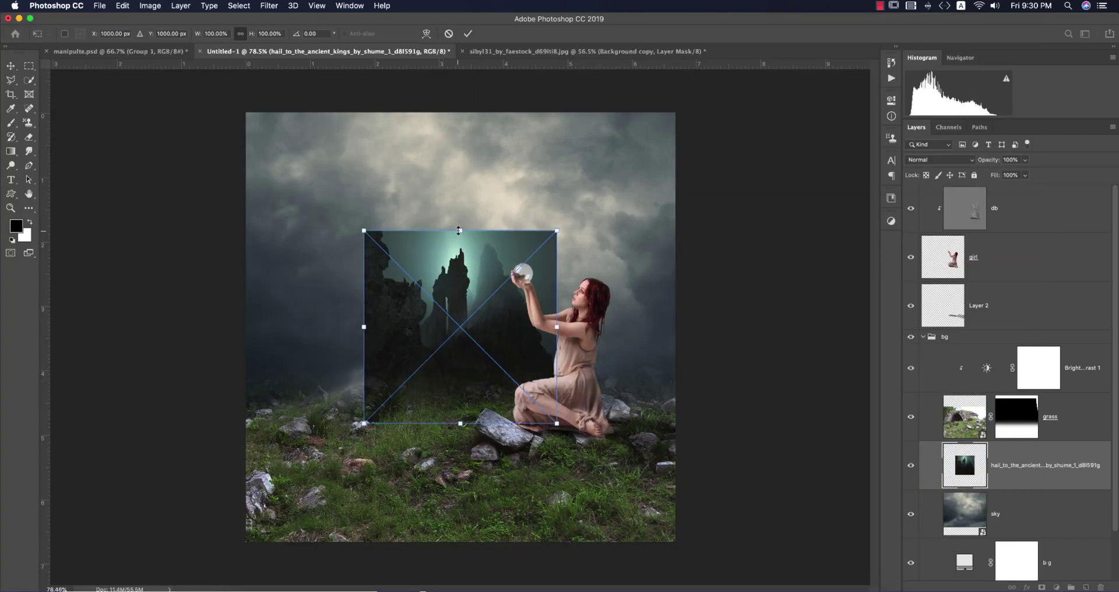
drag(459, 230, 460, 88)
drag(467, 201, 373, 208)
click(468, 34)
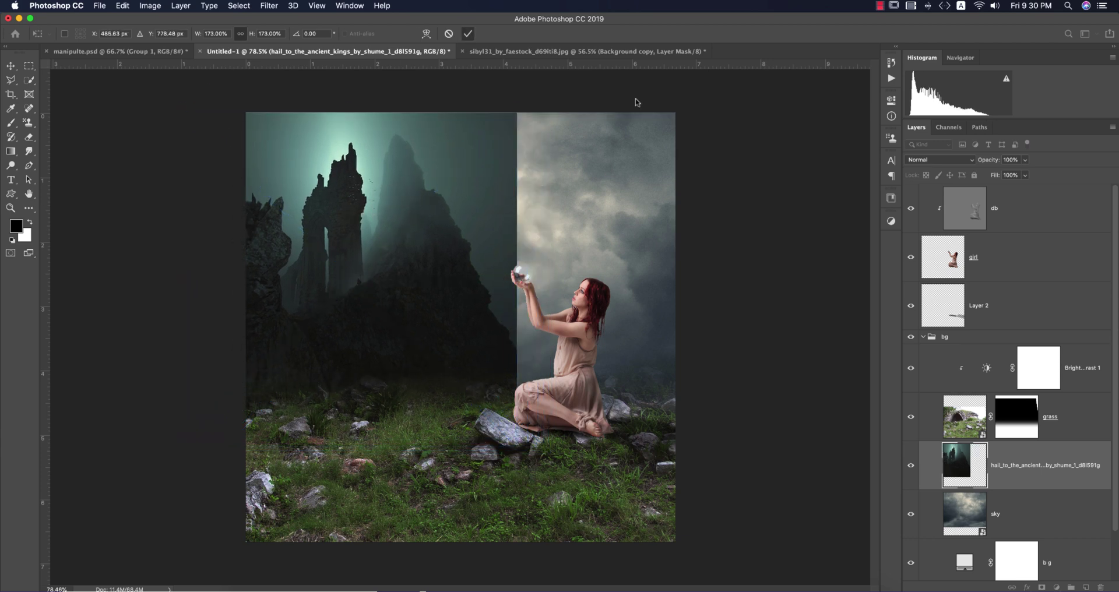
Blend the spires layer in Soft Light at 30% opacity.
click(954, 165)
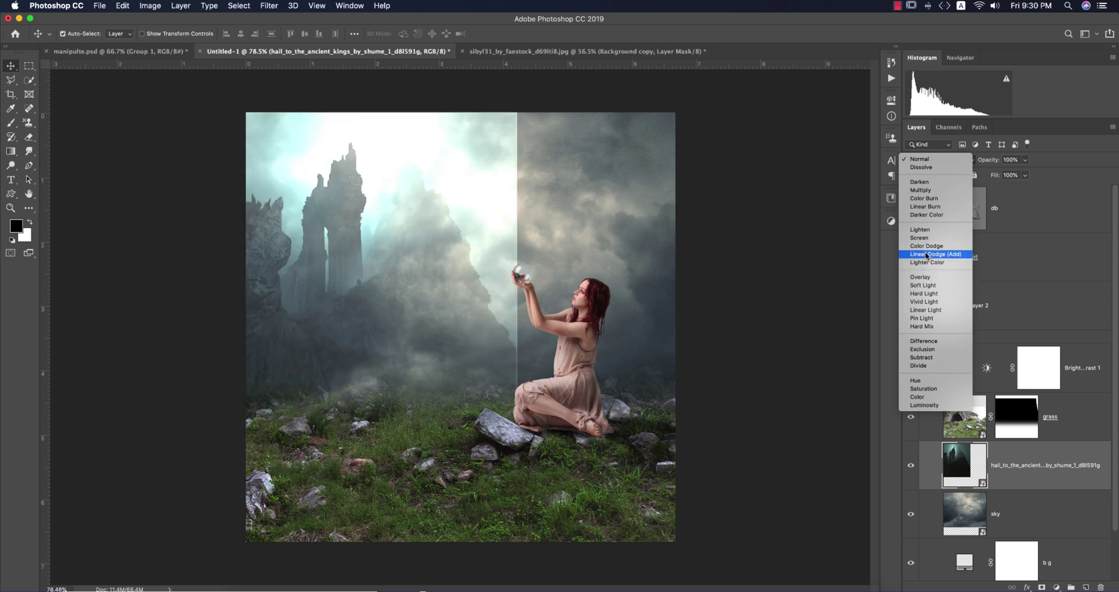
click(923, 286)
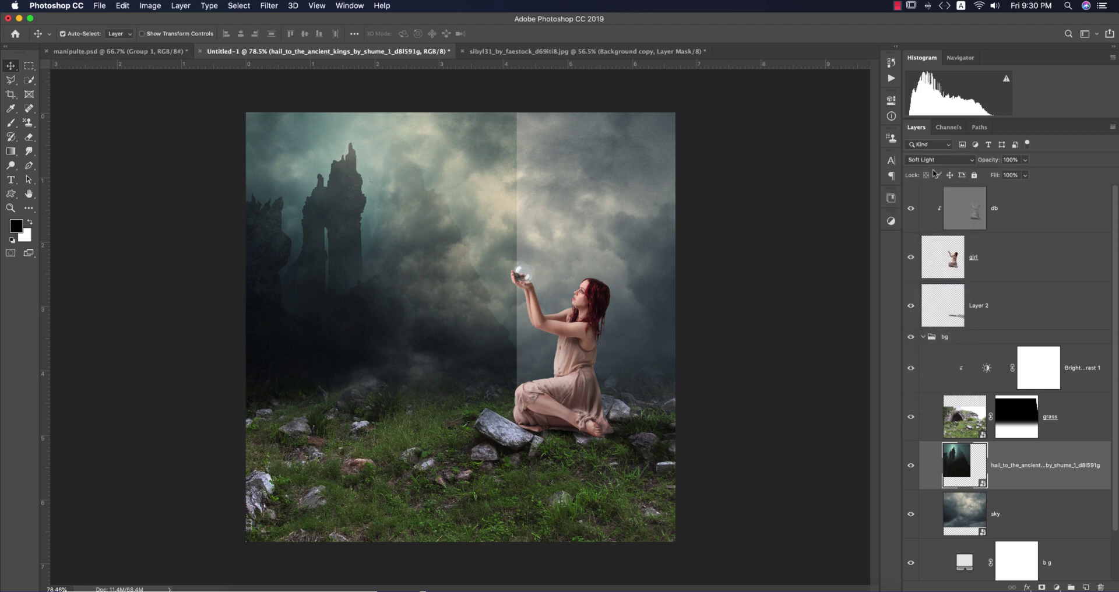
drag(986, 163, 953, 158)
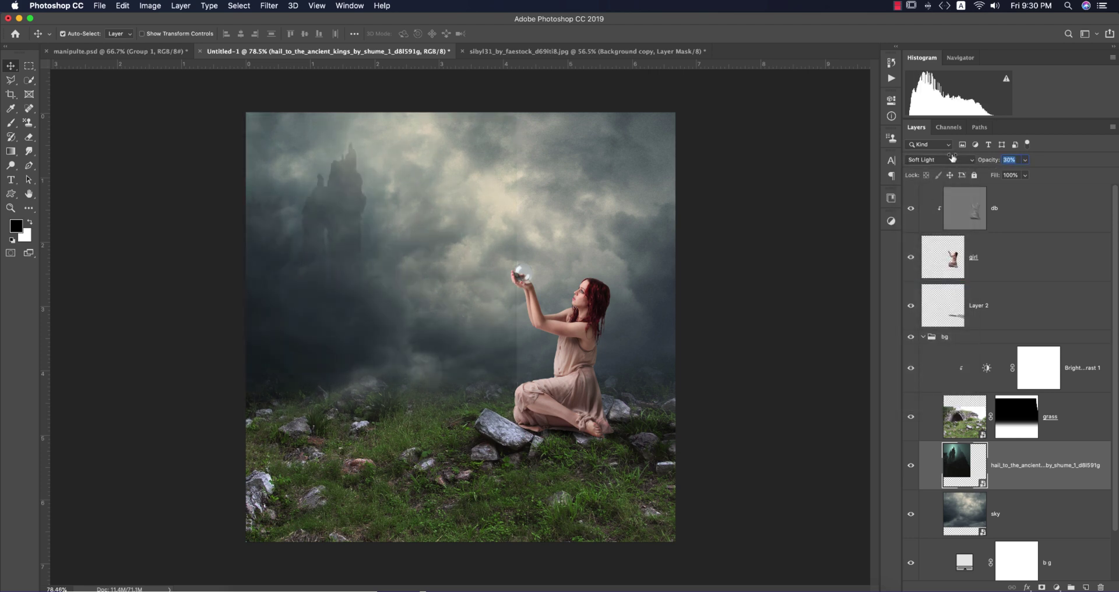
key(Return)
Add a layer mask and fade the spires out around the girl with a 1000 px brush.
click(1042, 587)
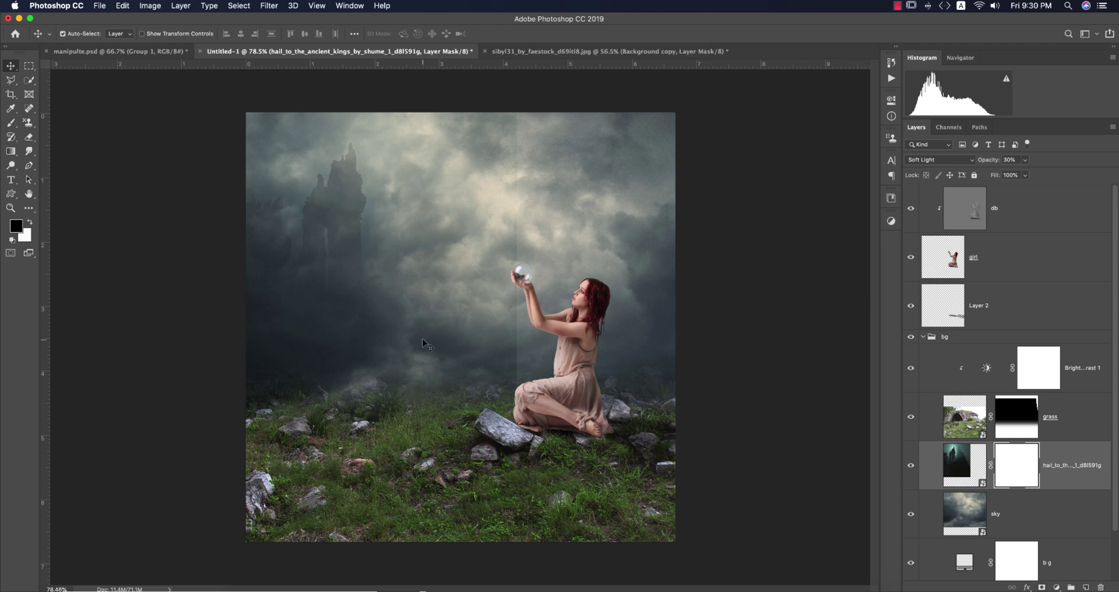
key(b)
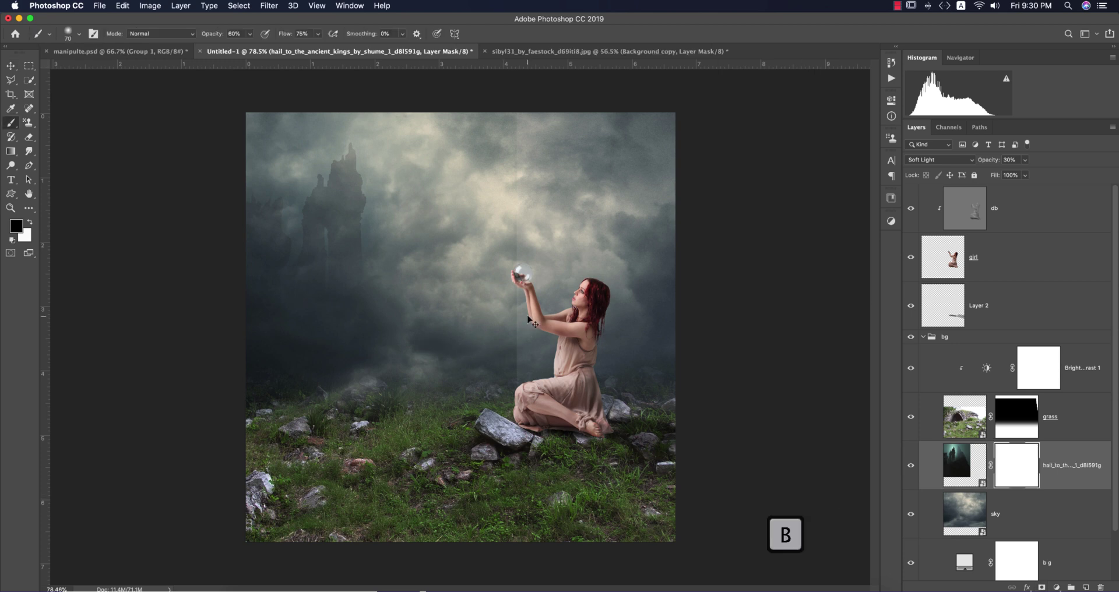
key(bracketright)
key(bracketright)
key(bracketright)
key(bracketright)
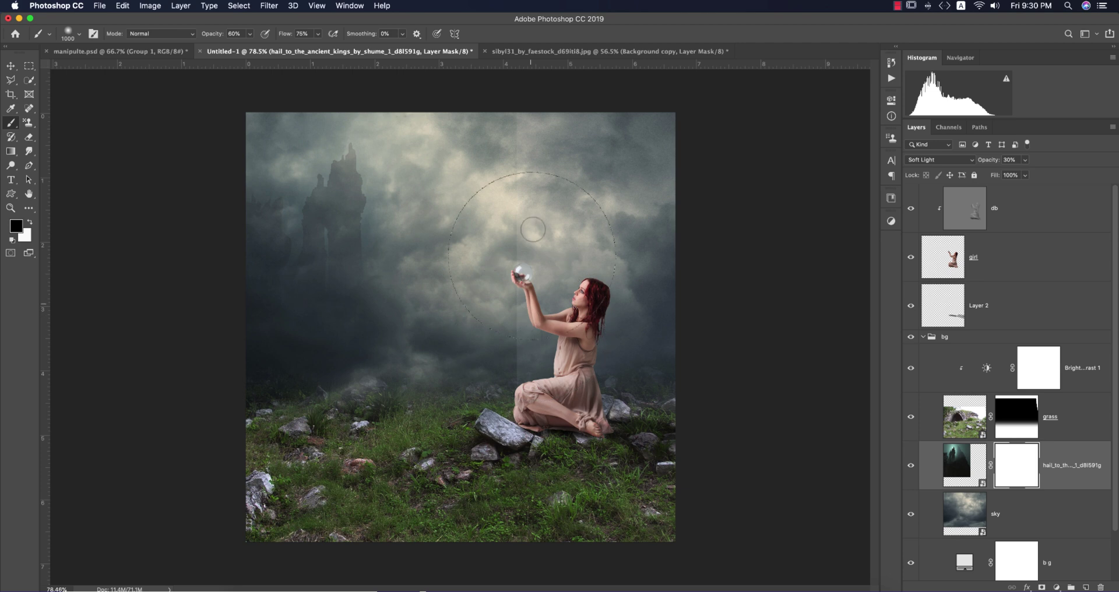
mouse_move(530, 174)
mouse_down()
mouse_move(531, 373)
mouse_move(539, 268)
mouse_move(548, 367)
mouse_up()
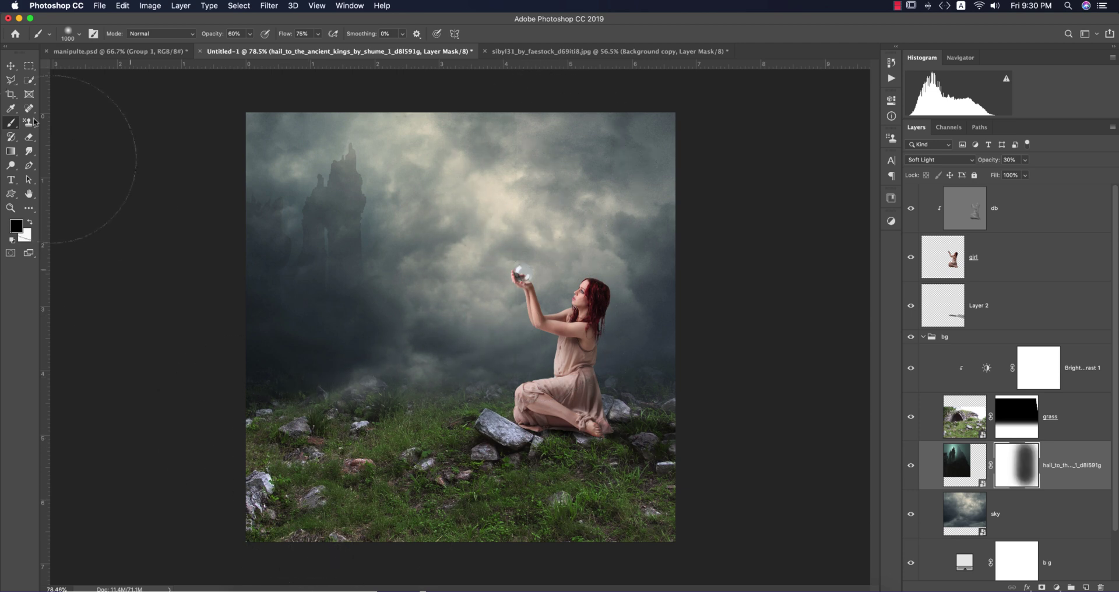
click(11, 65)
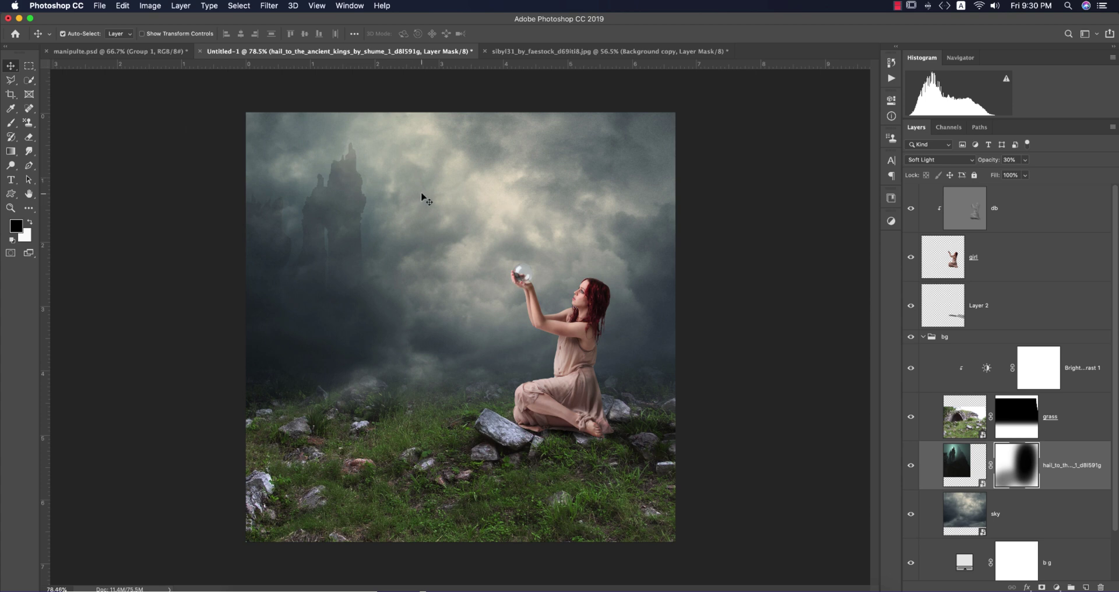
click(99, 6)
Place the birds PNG, shrink it to a small flock, and fade it to 79% opacity.
click(137, 203)
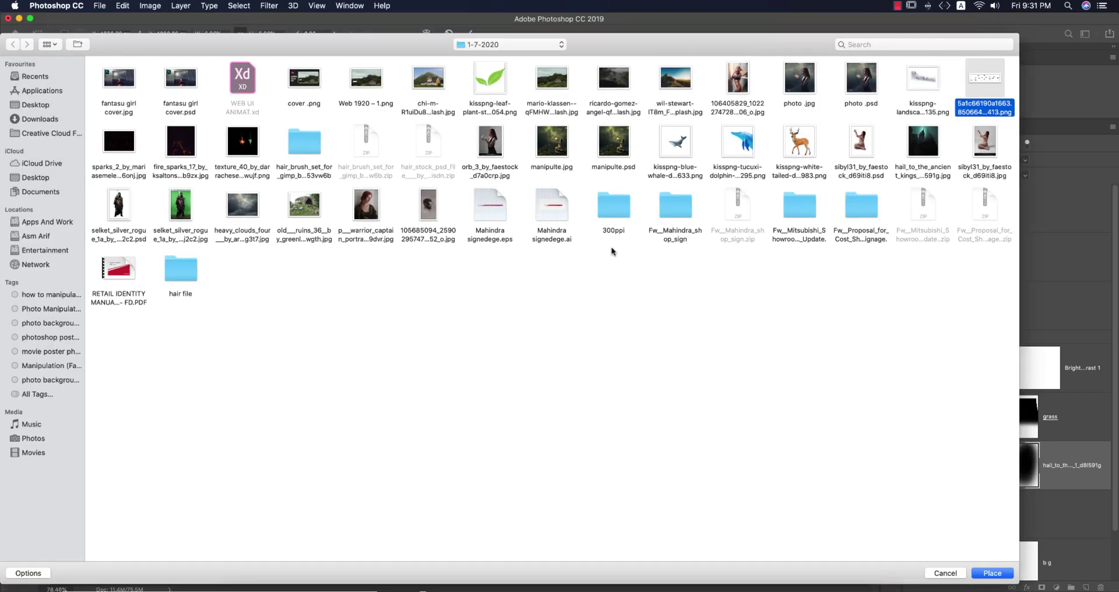
key(Return)
drag(650, 369, 414, 194)
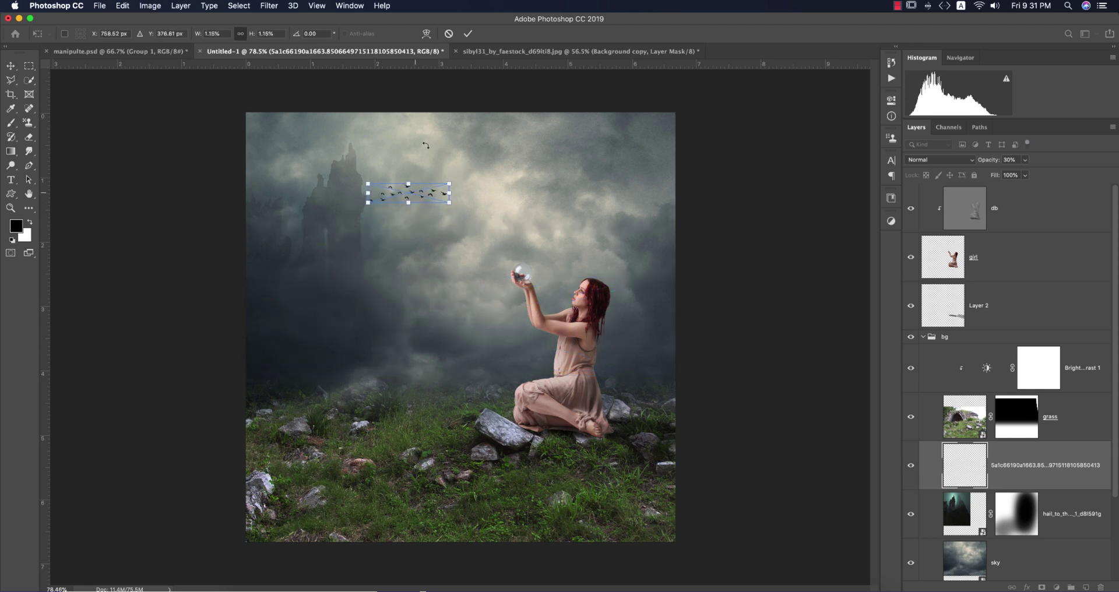
click(468, 33)
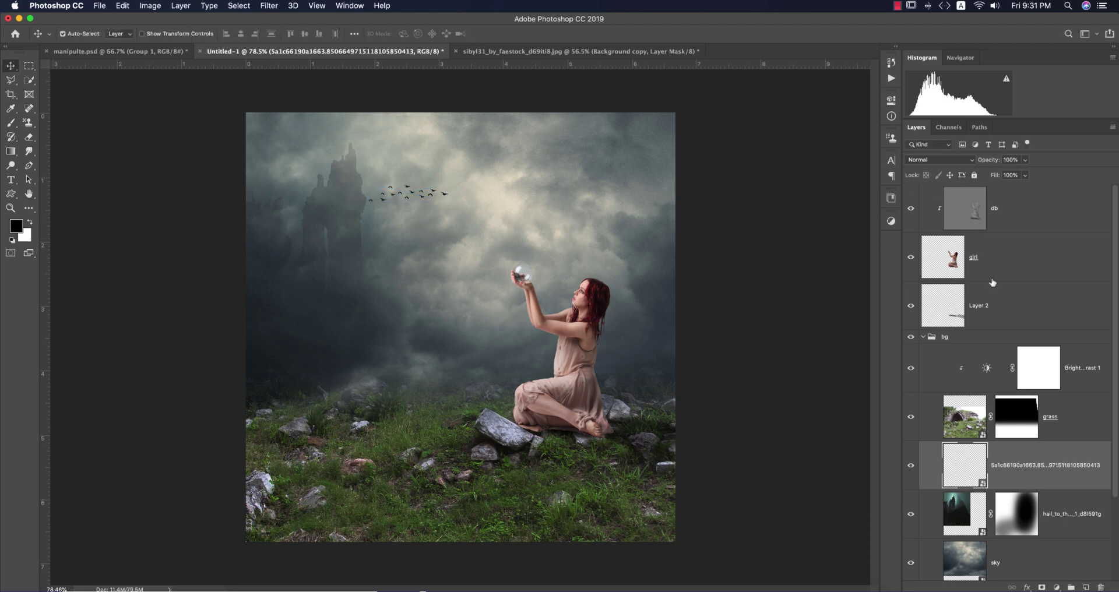
drag(989, 166, 953, 156)
click(778, 281)
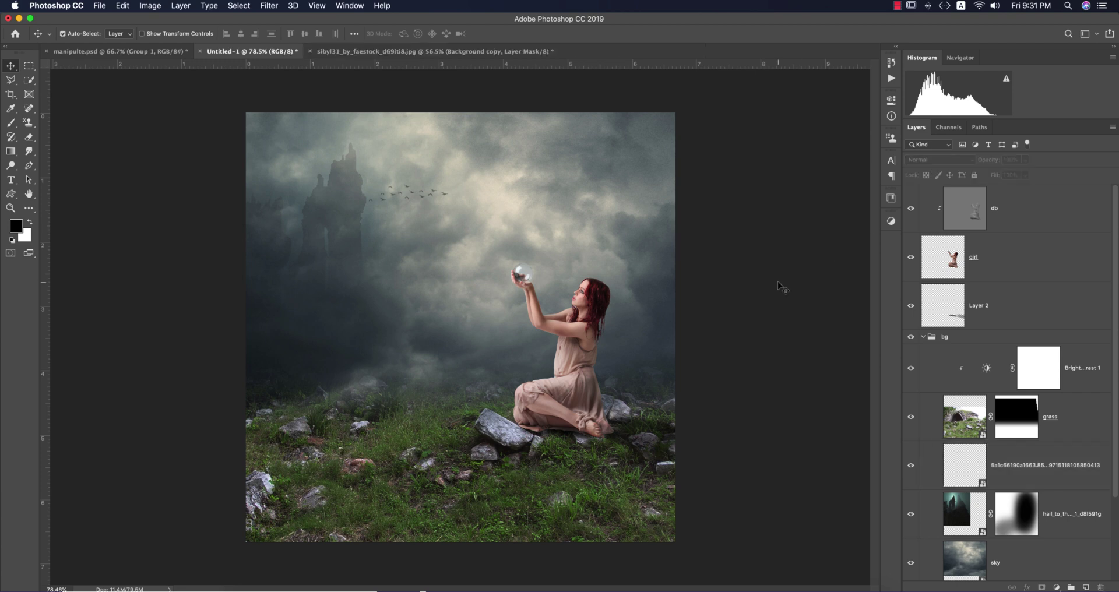
key(super+0)
Place the 50.png image from the fire fractals folder as an embedded layer.
scroll(778, 281, down, 5)
scroll(761, 287, up, 2)
scroll(761, 286, up, 1)
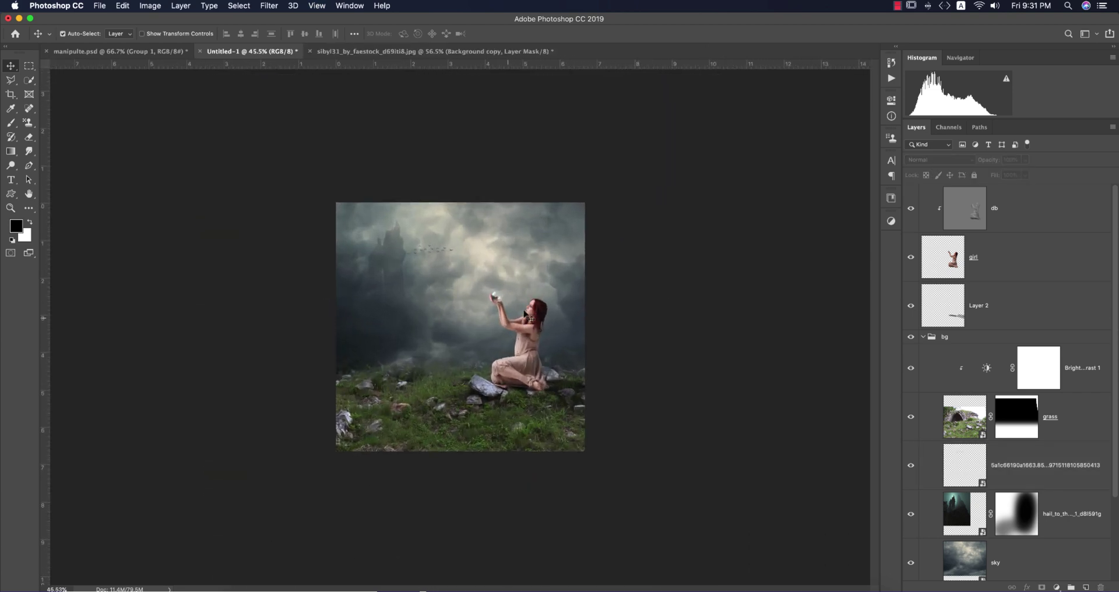
scroll(600, 262, up, 1)
scroll(600, 262, up, 1)
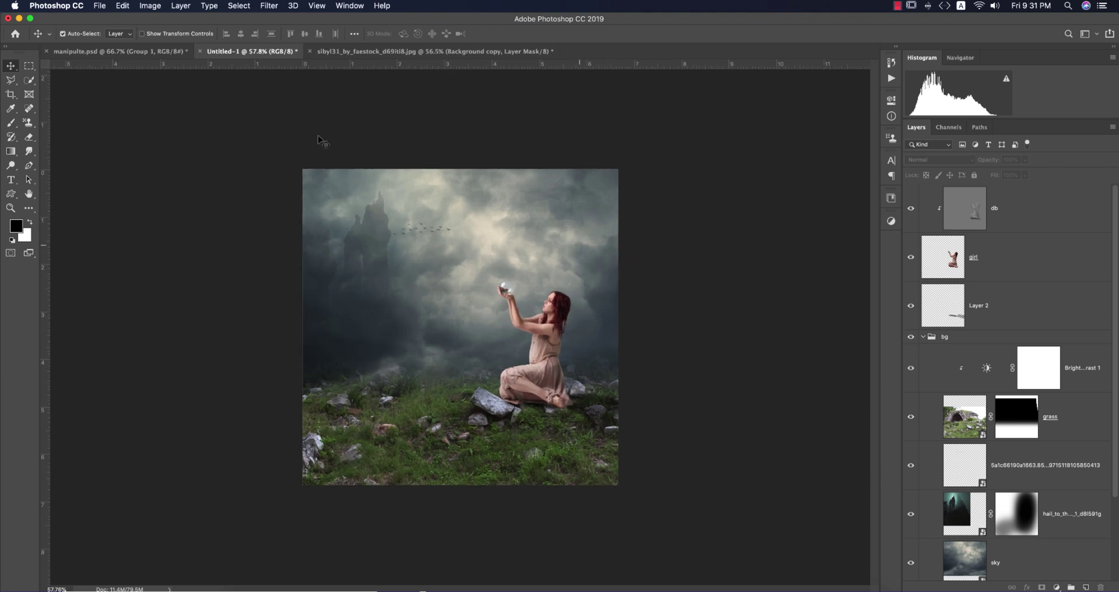
click(104, 5)
click(142, 204)
double_click(682, 123)
click(430, 69)
key(Return)
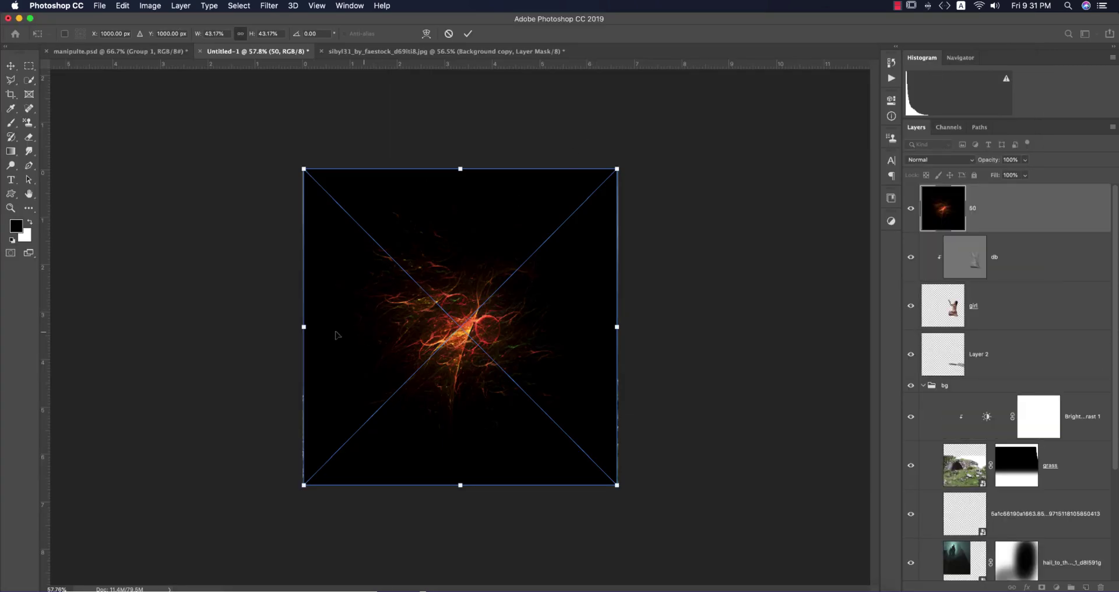
Scale the fire to orb size in her hands, set it to Screen, and duplicate it twice.
drag(301, 327, 506, 290)
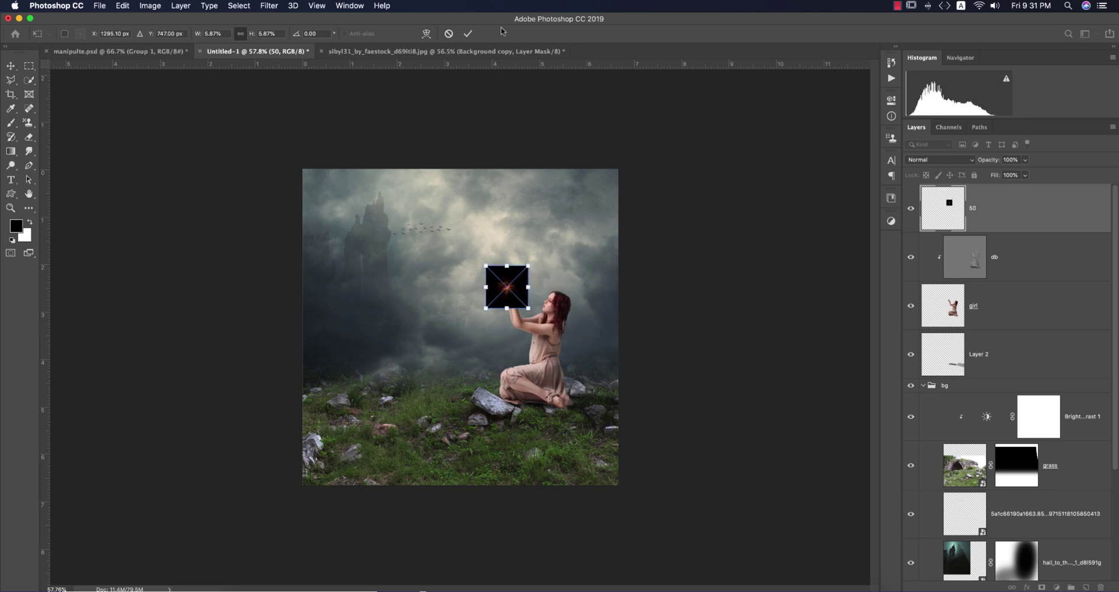
key(super+Return)
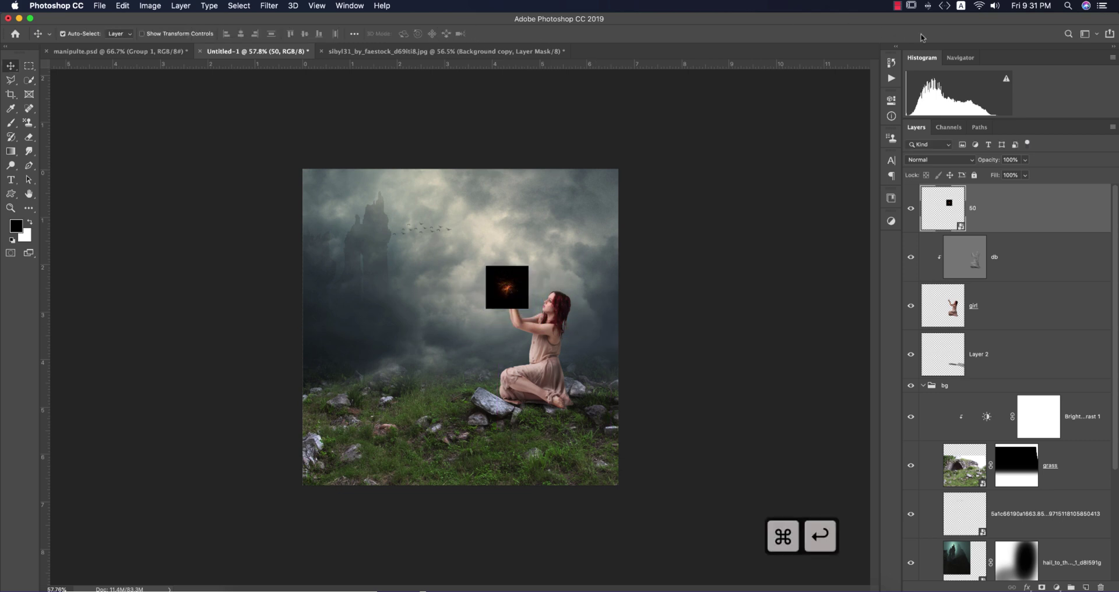
click(940, 159)
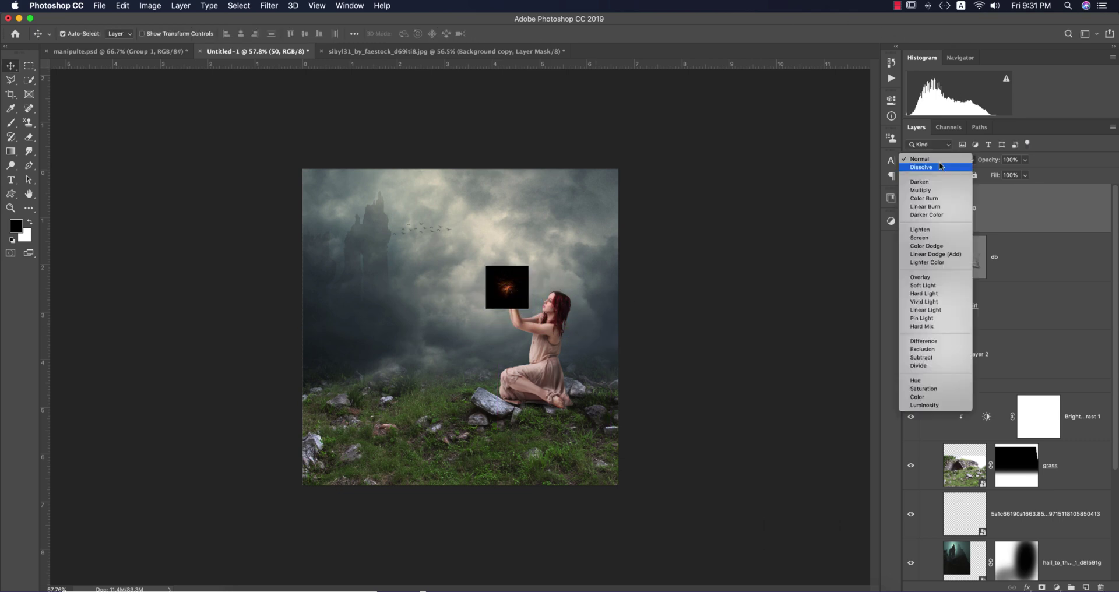
click(921, 238)
key(super+0)
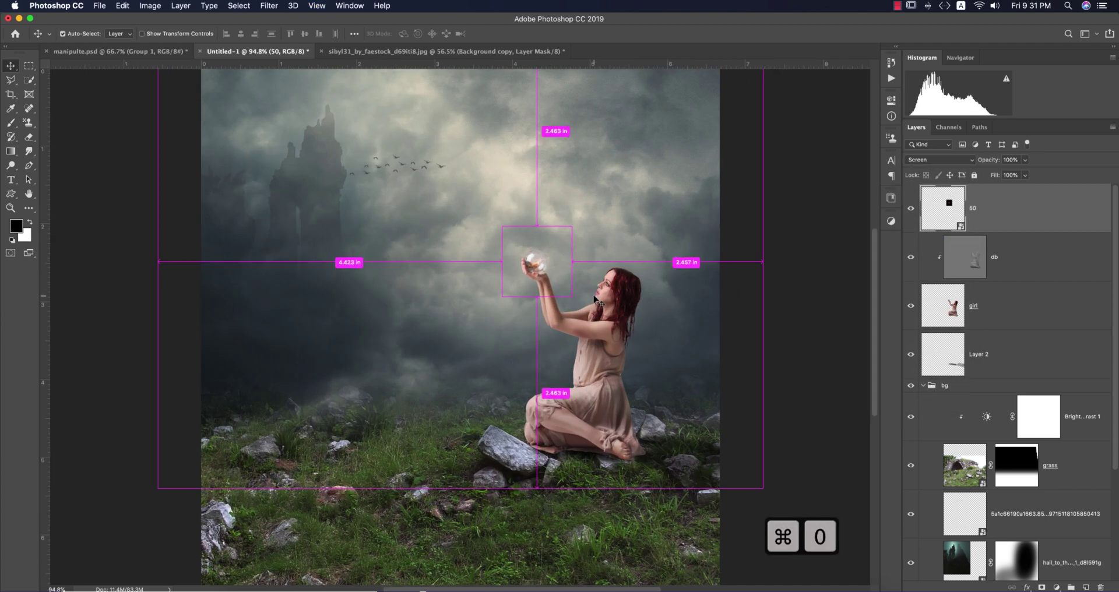
key(super+j)
key(super+j)
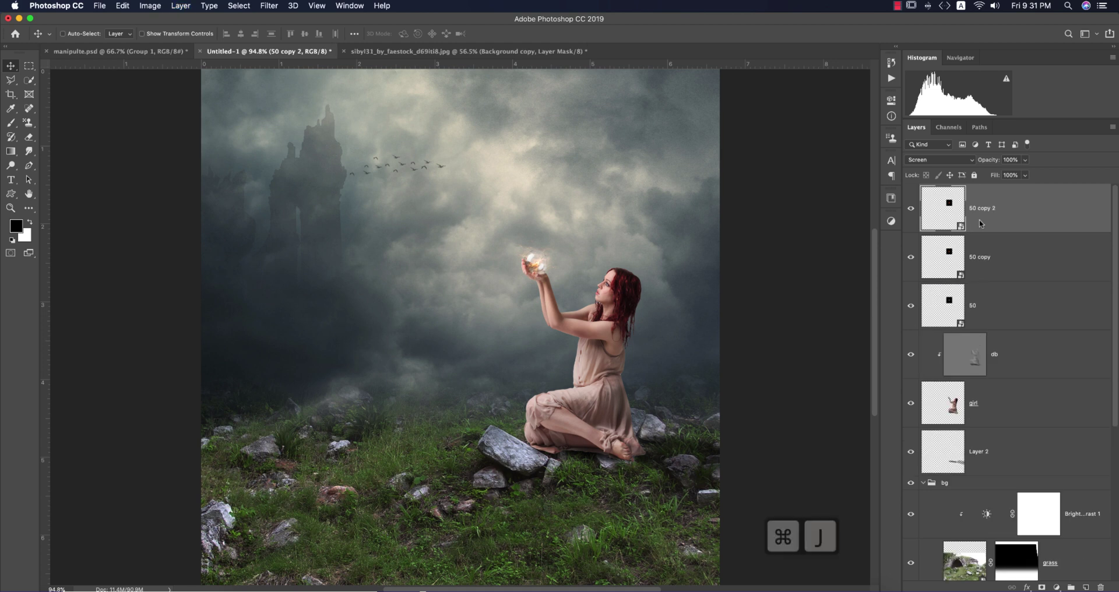
key(super+j)
key(super+j)
key(super+j)
key(super+j)
key(super+j)
key(super+j)
key(super+j)
key(super+j)
key(super+j)
key(super+j)
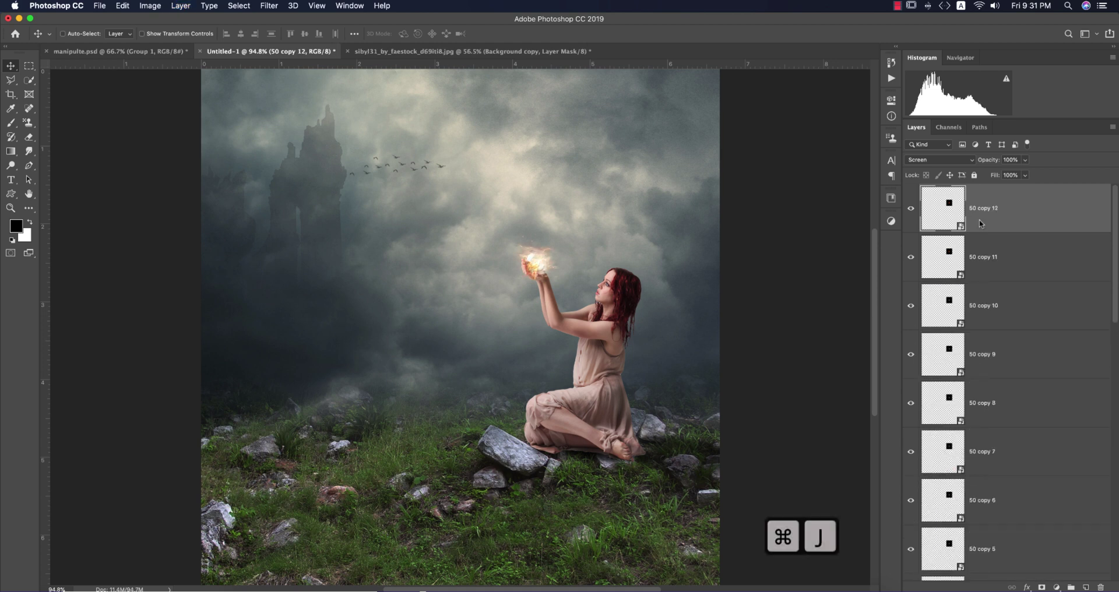
right_click(982, 354)
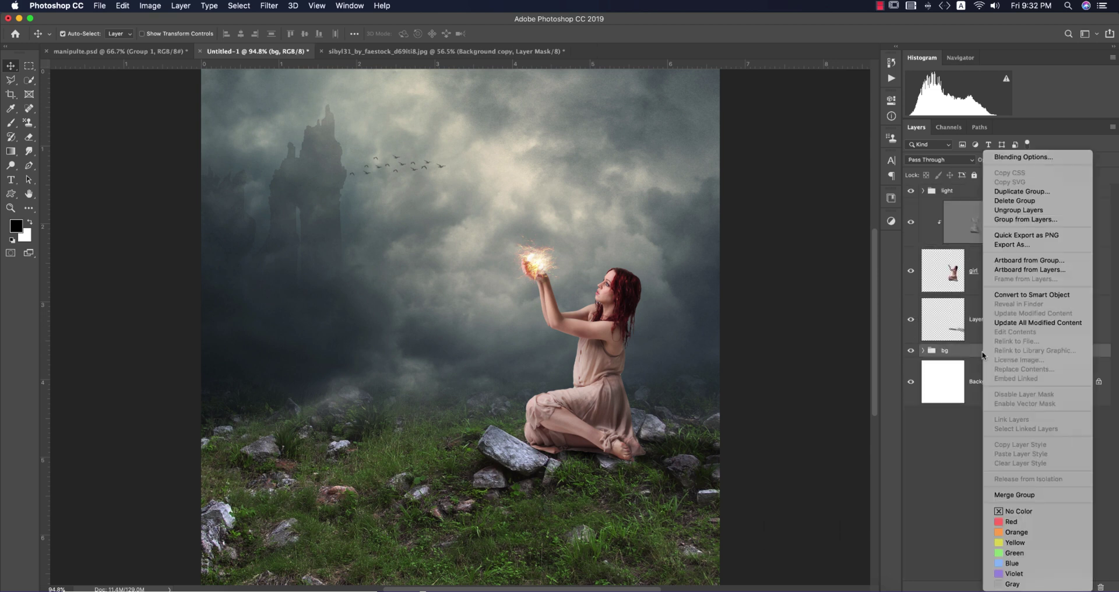
Convert the bg group to a smart object and apply a 13 px Tilt-Shift blur focused on the grass.
click(1012, 295)
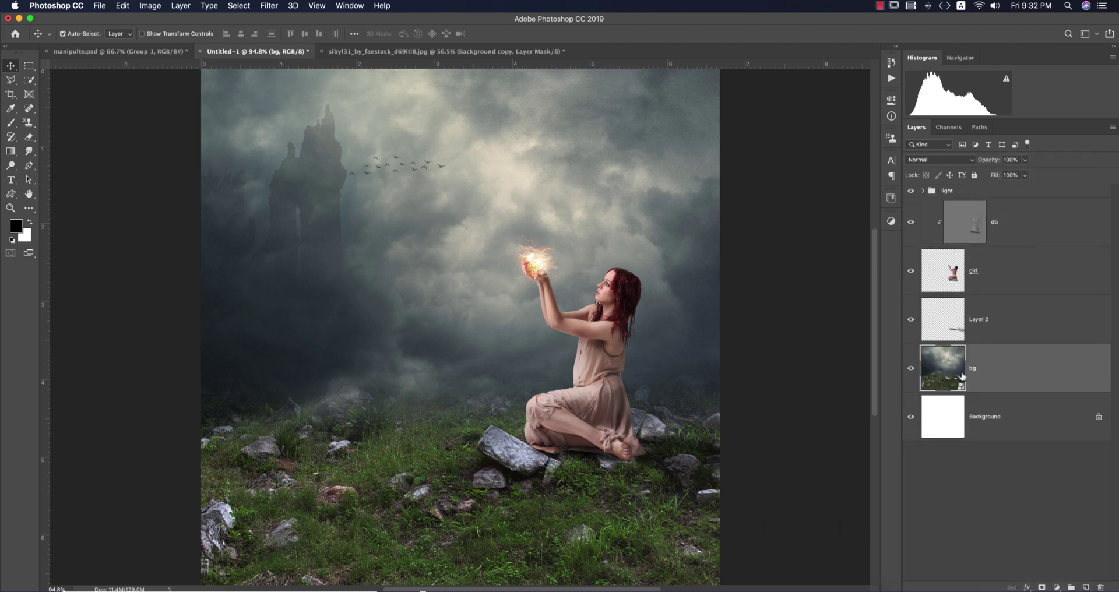
click(270, 6)
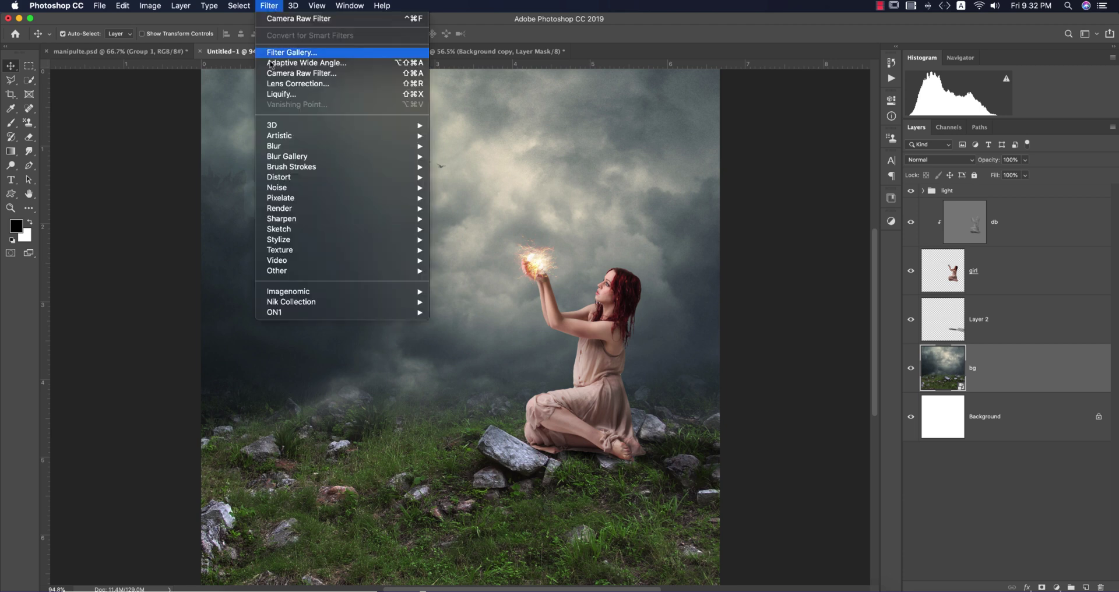
mouse_move(309, 160)
click(487, 177)
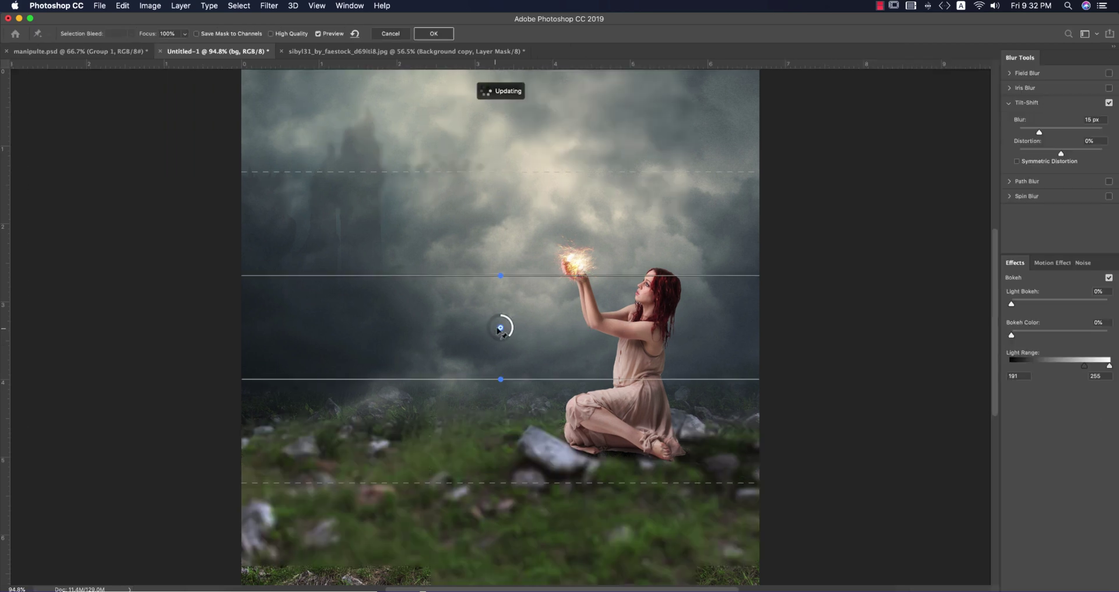
drag(501, 328, 502, 505)
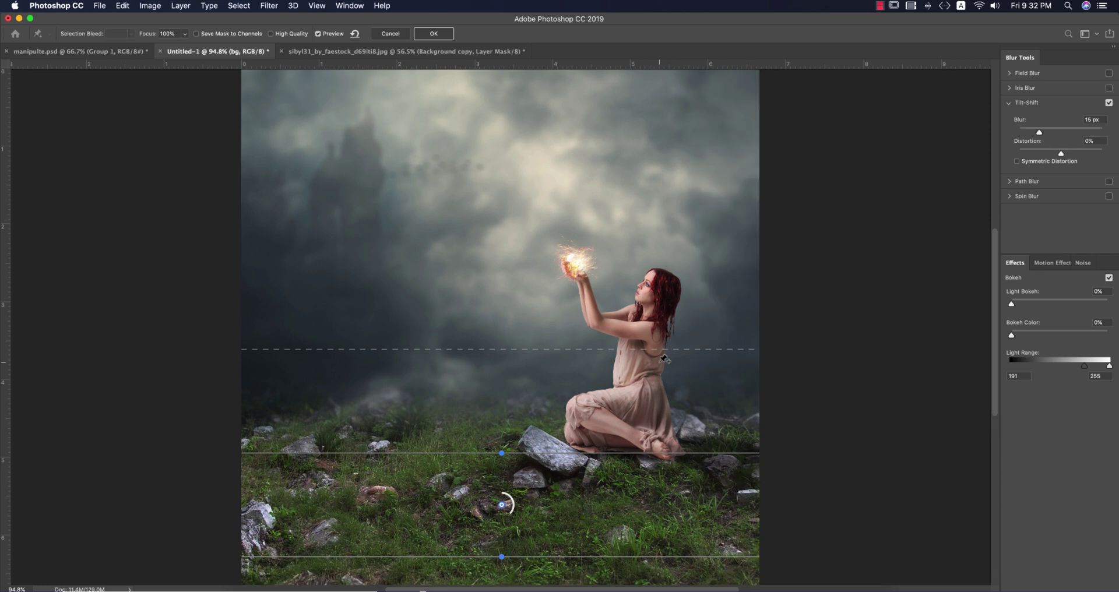
drag(656, 346, 656, 335)
drag(510, 516, 514, 513)
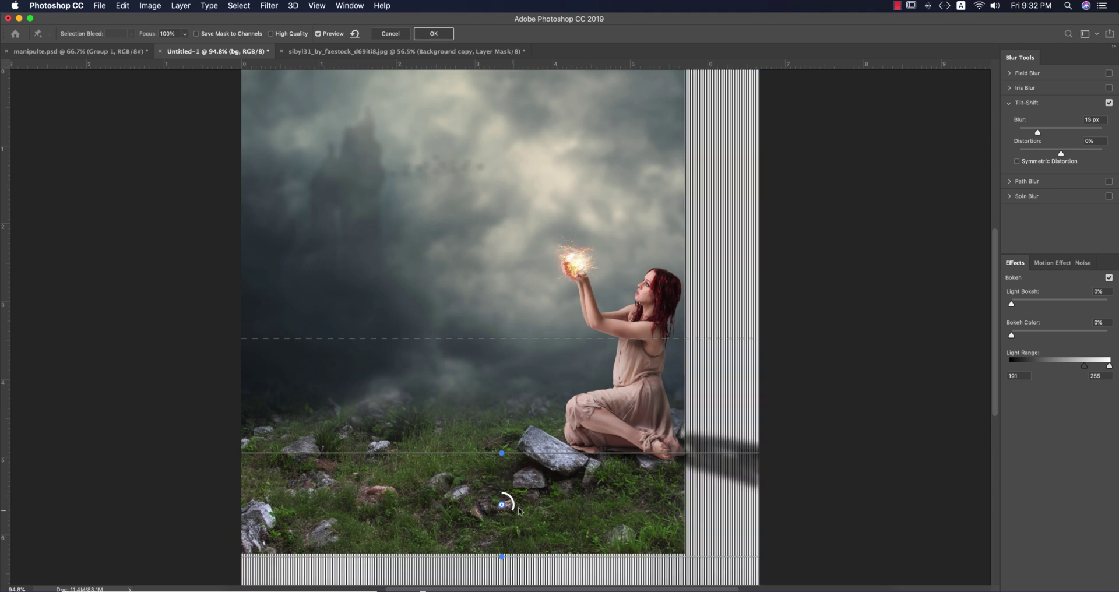
click(433, 35)
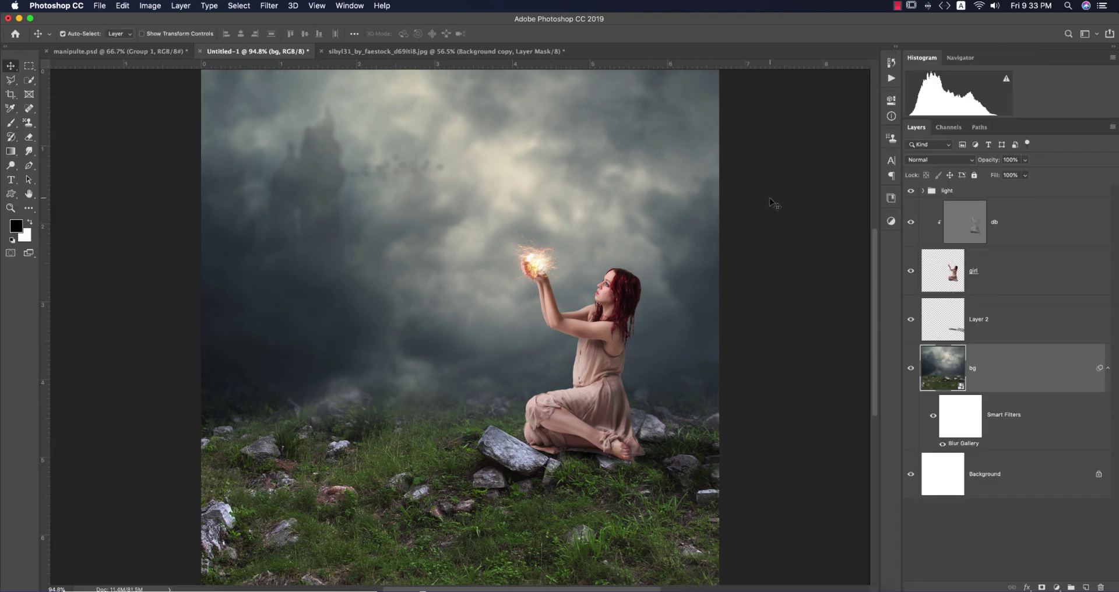
double_click(965, 442)
Group Layer 2, girl and db together and name the group 'girl'.
key(Escape)
click(994, 325)
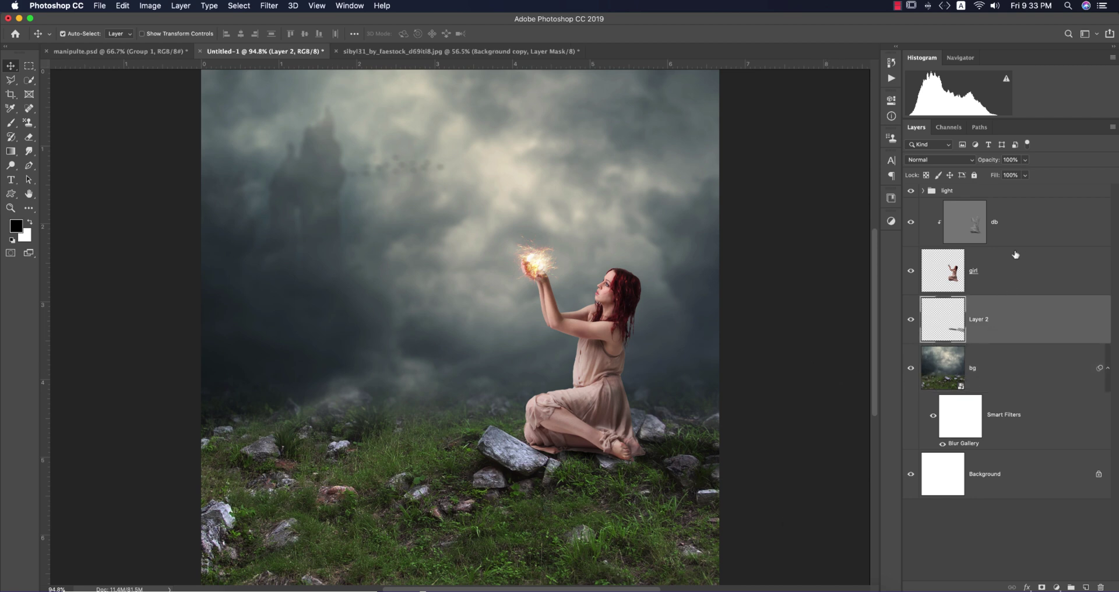
shift+click(1020, 226)
key(super+g)
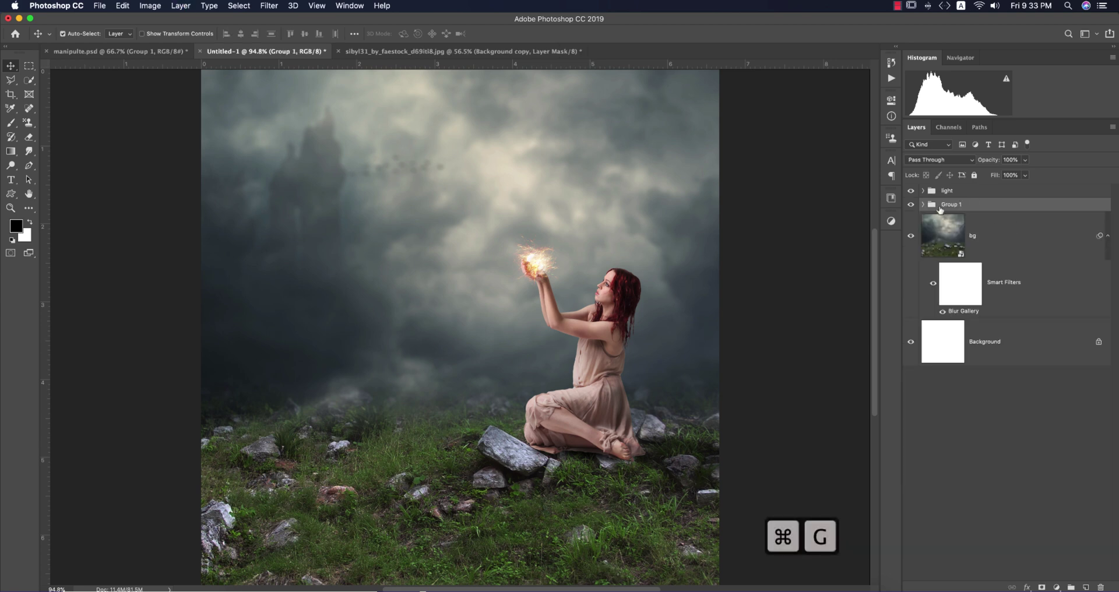
double_click(948, 206)
text(g)
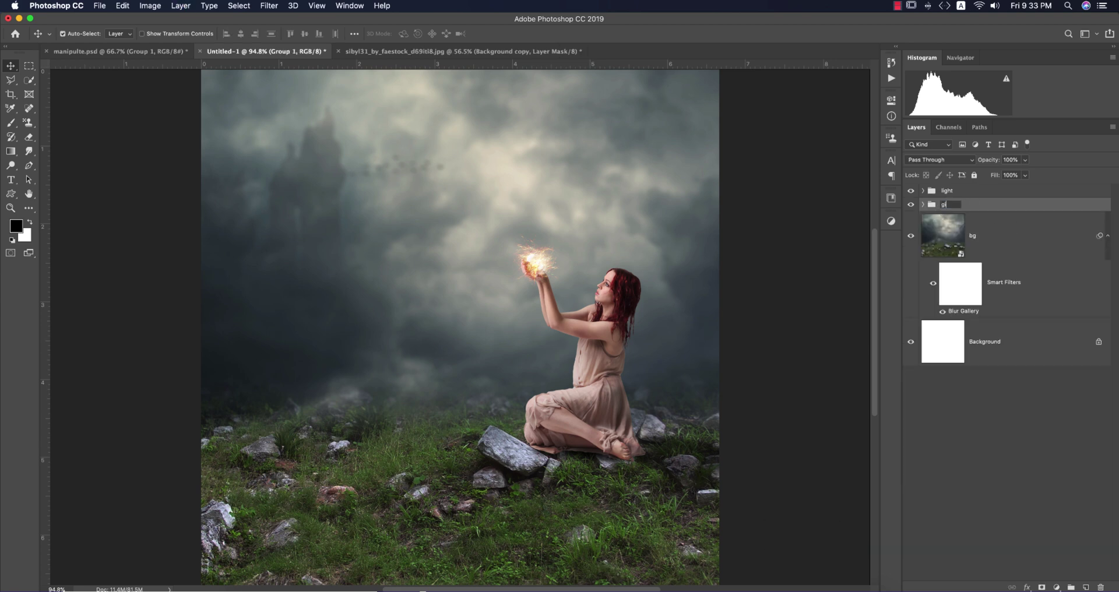
text(irl)
key(Return)
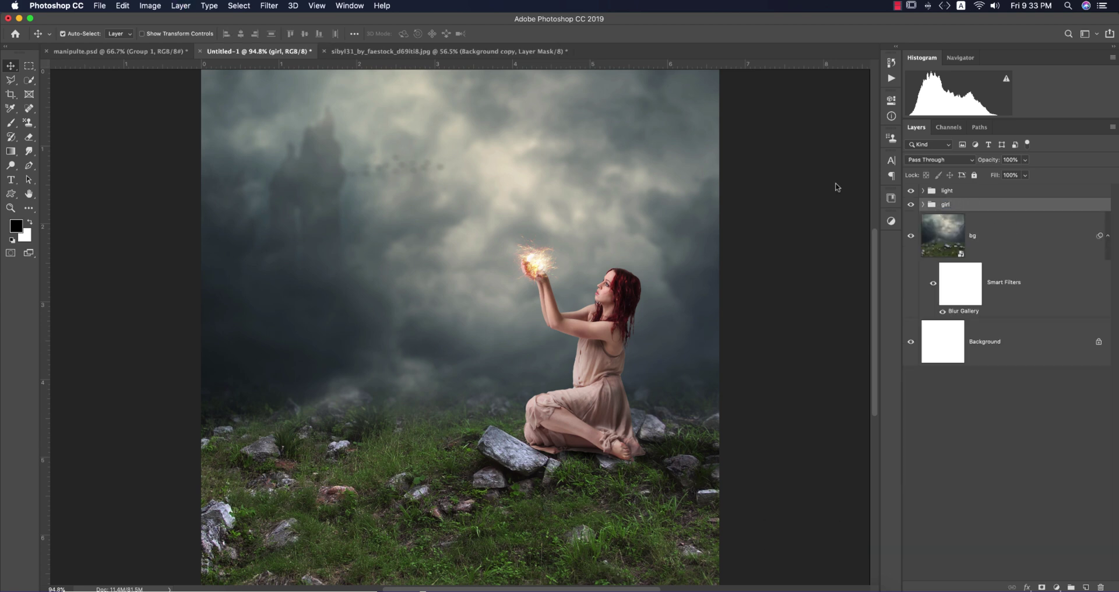
click(101, 7)
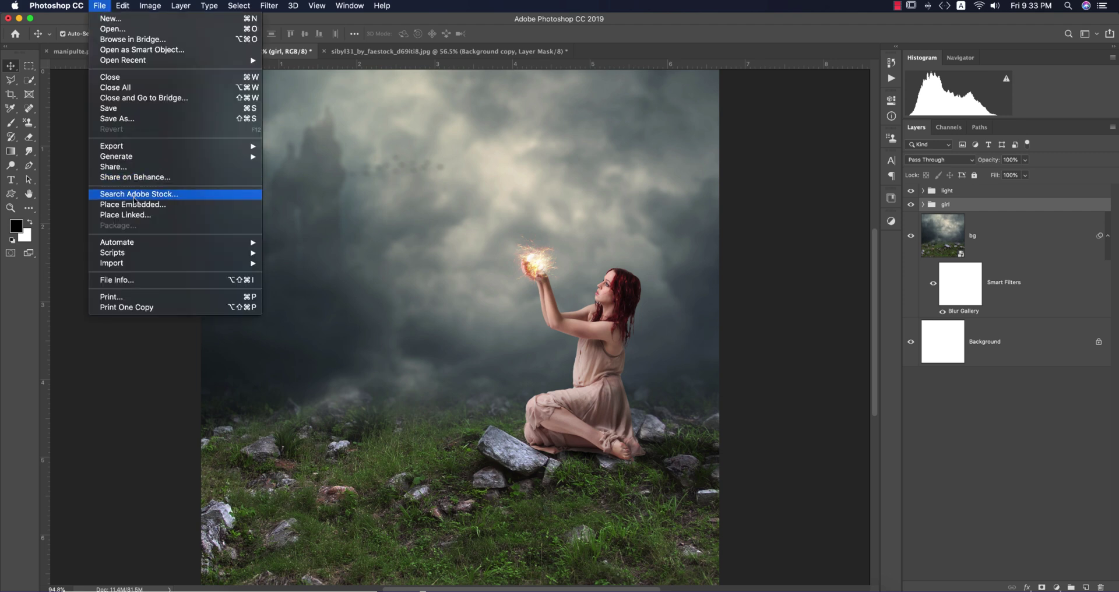
Place effect_stock_03 from the 30-6-2020 folder and scale it up to cover the canvas.
click(222, 210)
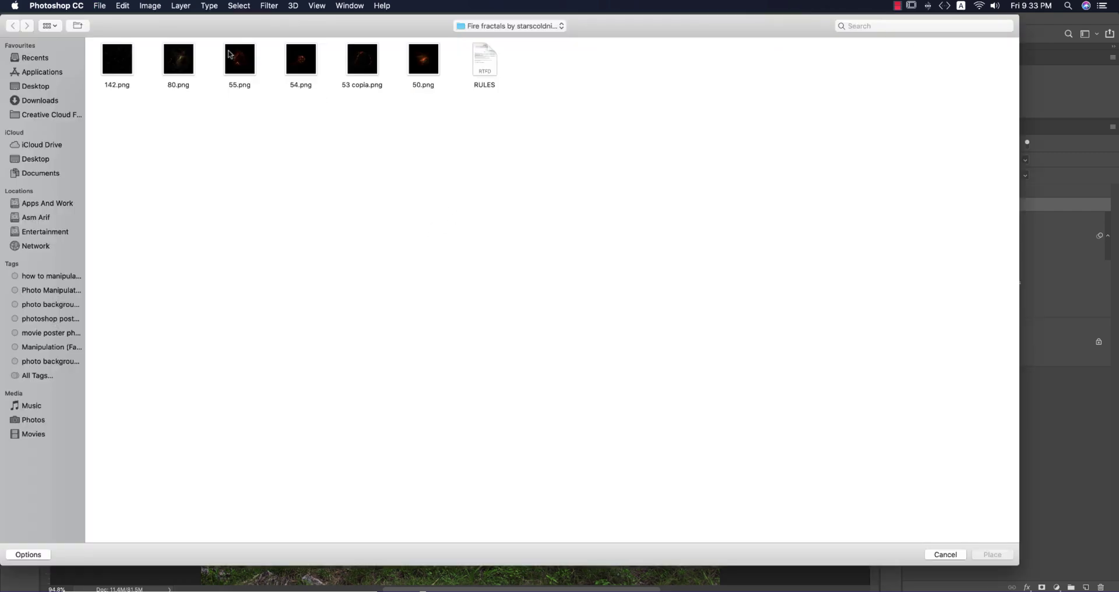
click(508, 26)
click(509, 36)
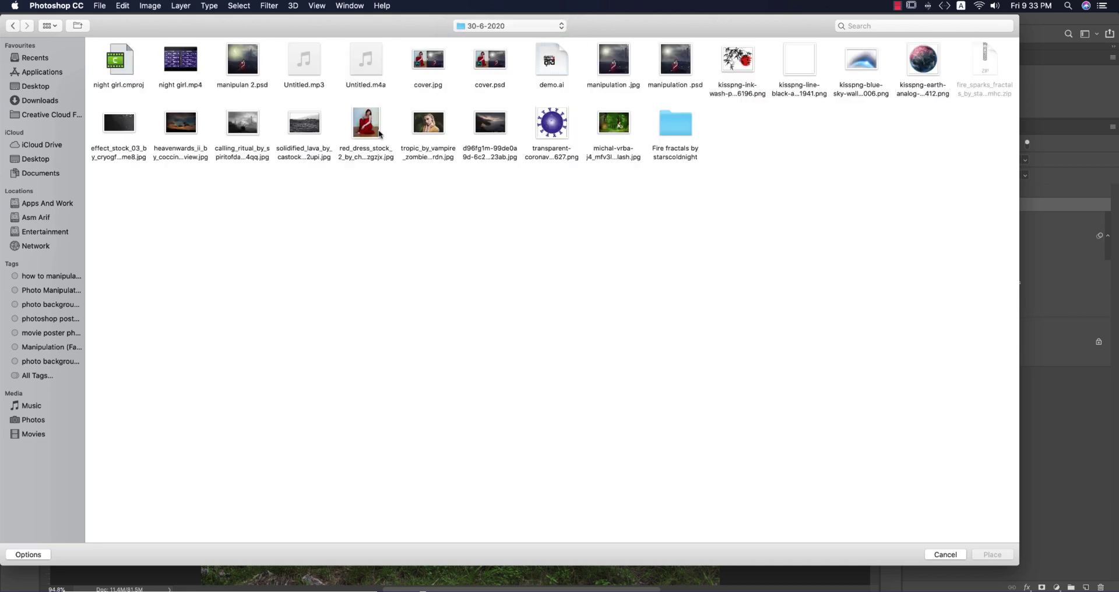
double_click(135, 124)
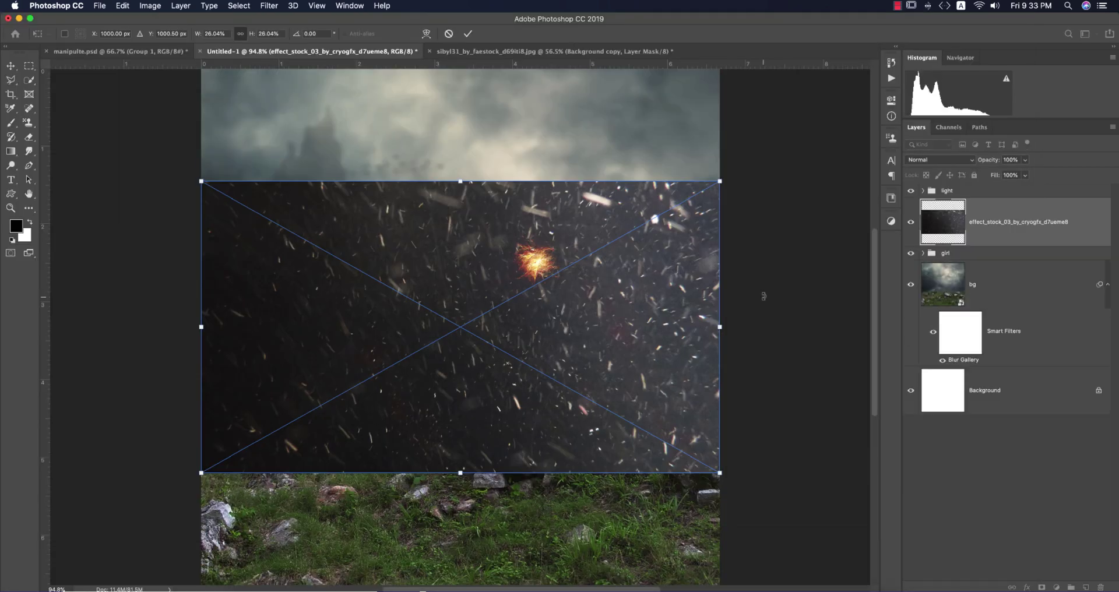
scroll(645, 334, down, 1)
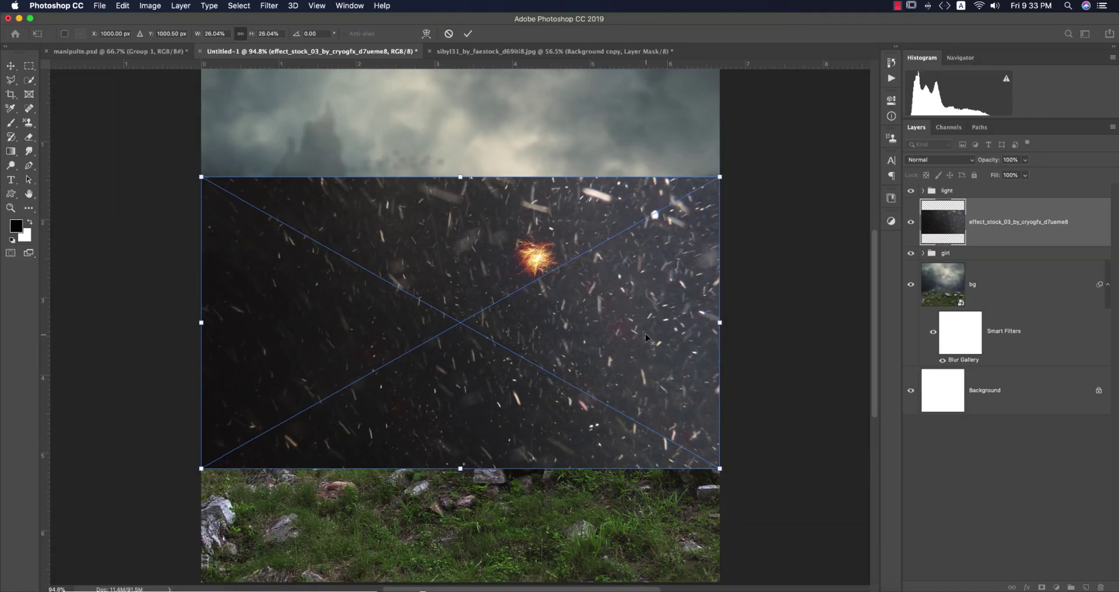
scroll(645, 337, down, 3)
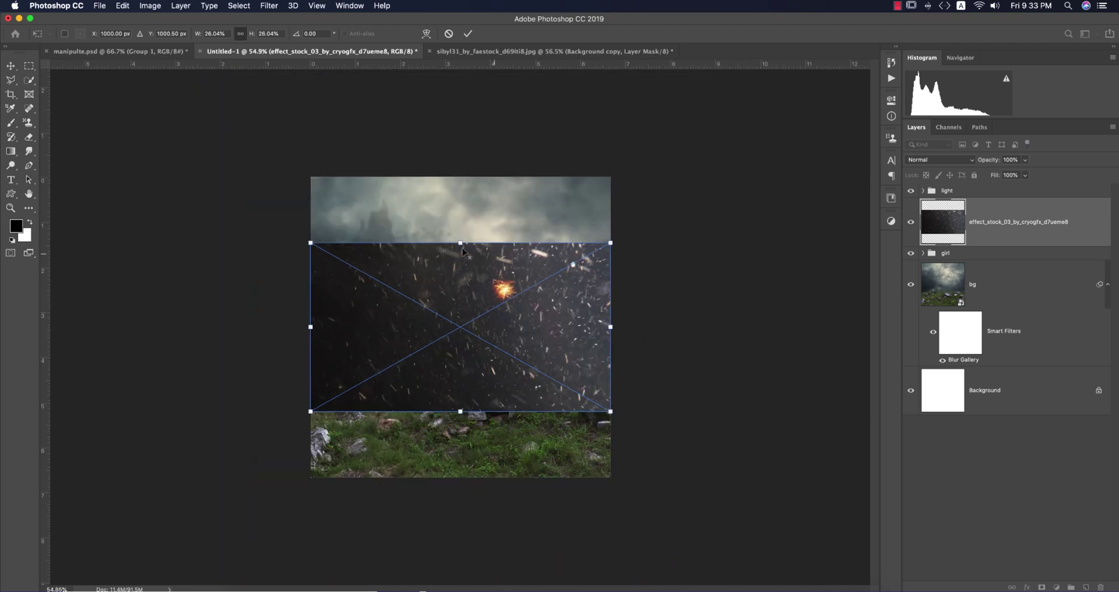
drag(460, 242, 479, 167)
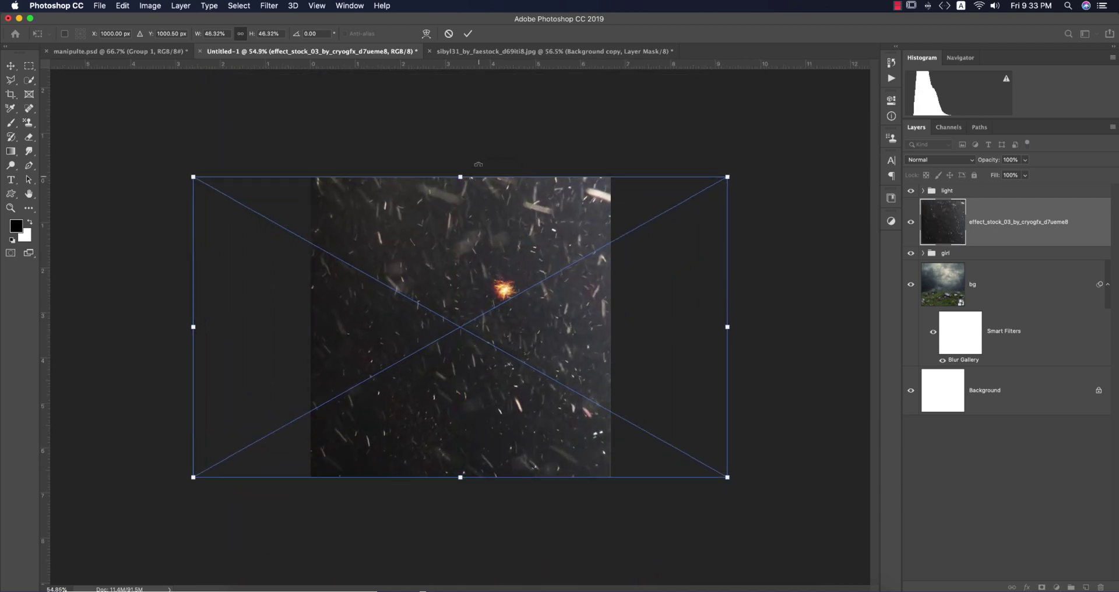
click(468, 33)
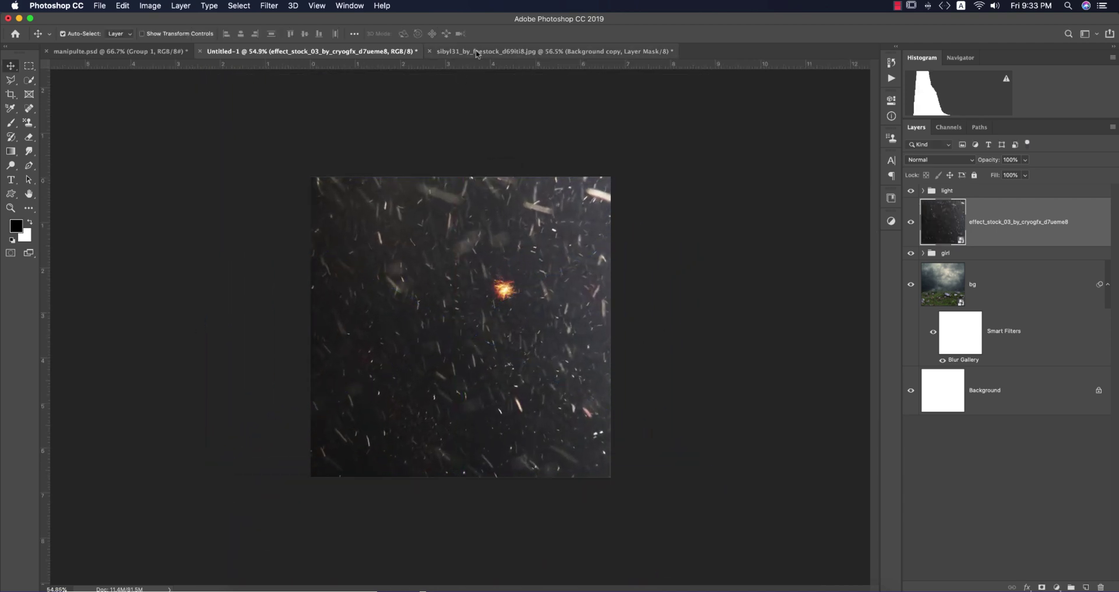
Apply a -60° Motion Blur to the particle layer and blend it in Screen mode.
click(269, 6)
mouse_move(330, 148)
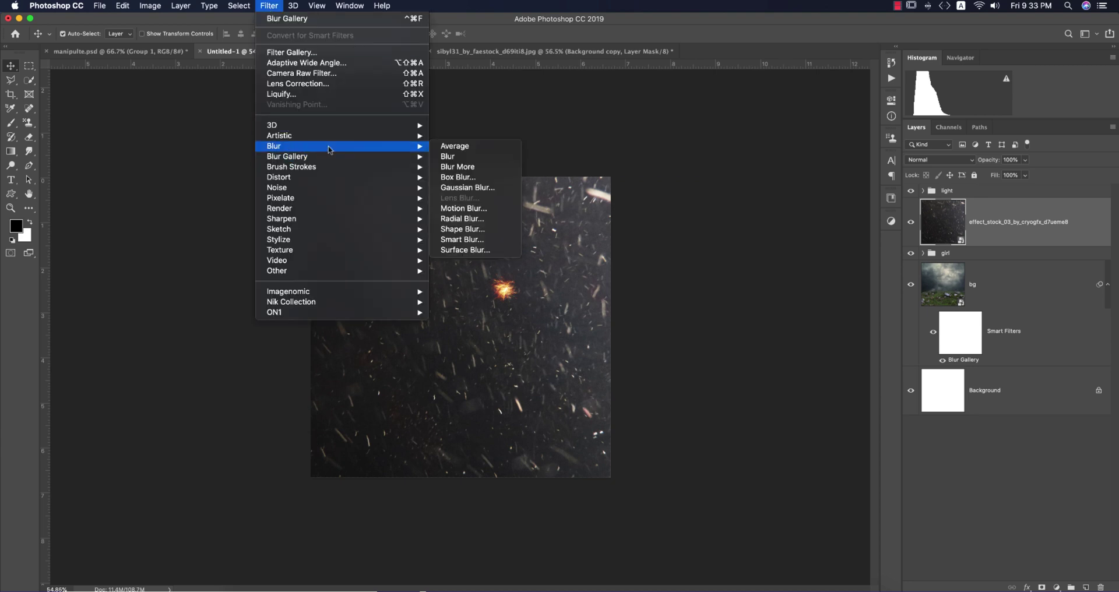
click(474, 208)
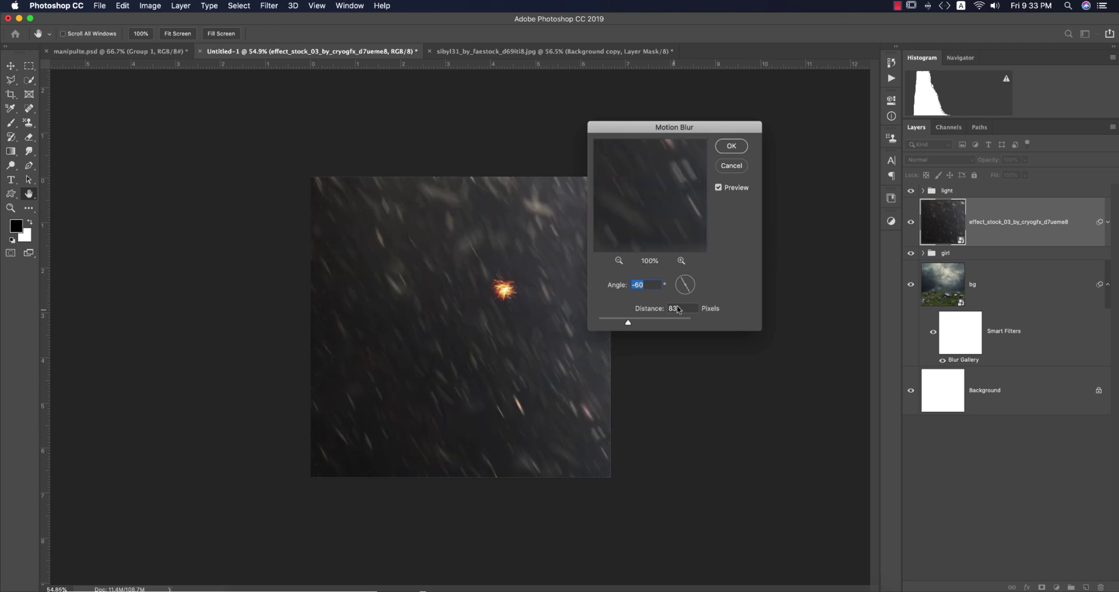
click(651, 286)
click(731, 146)
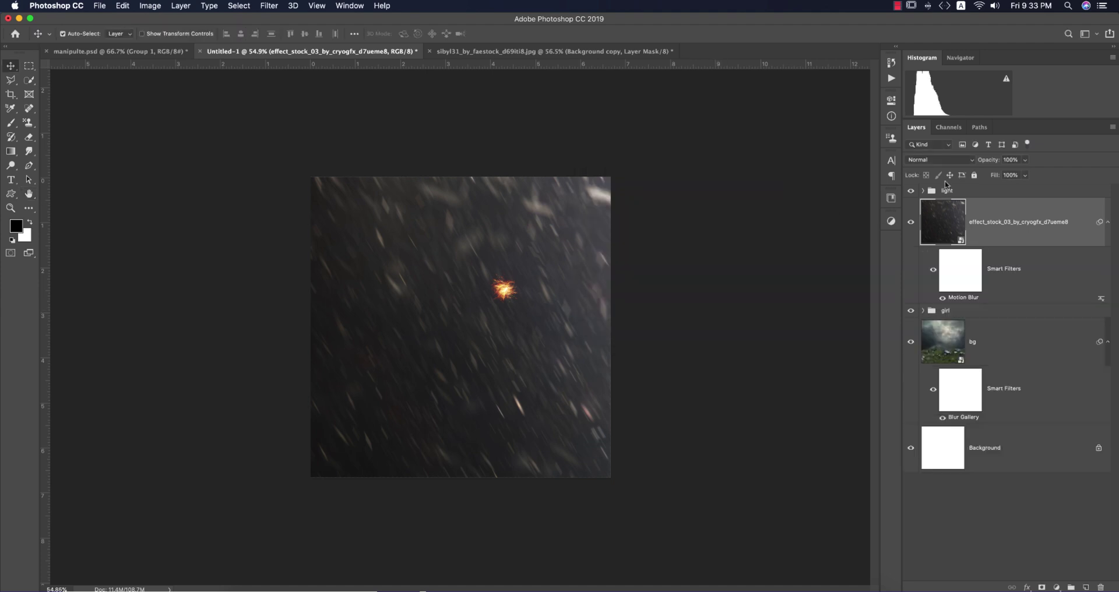
click(938, 160)
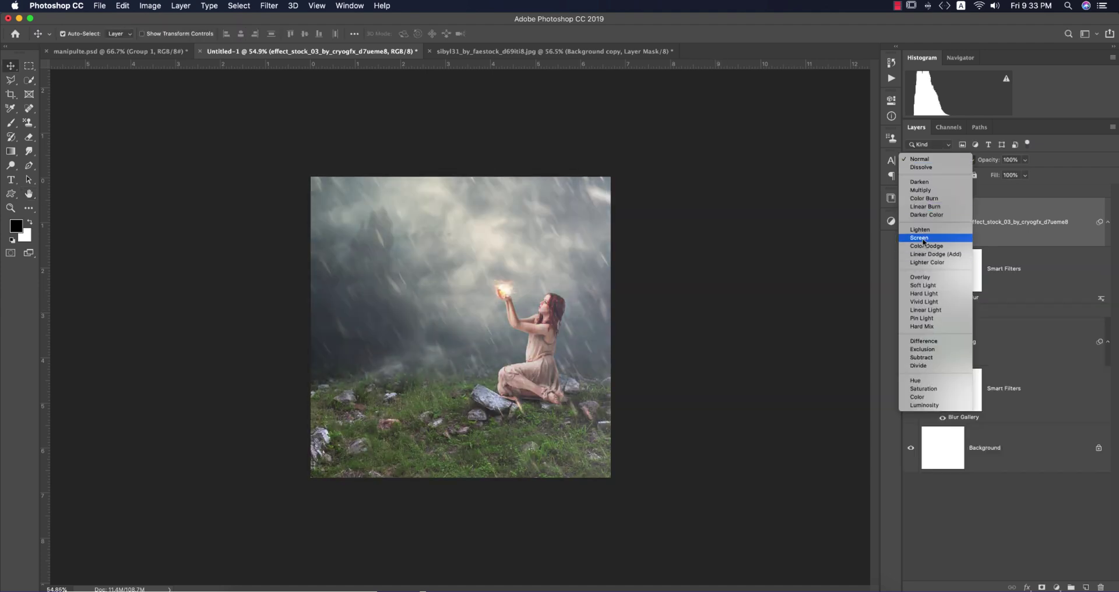
click(920, 238)
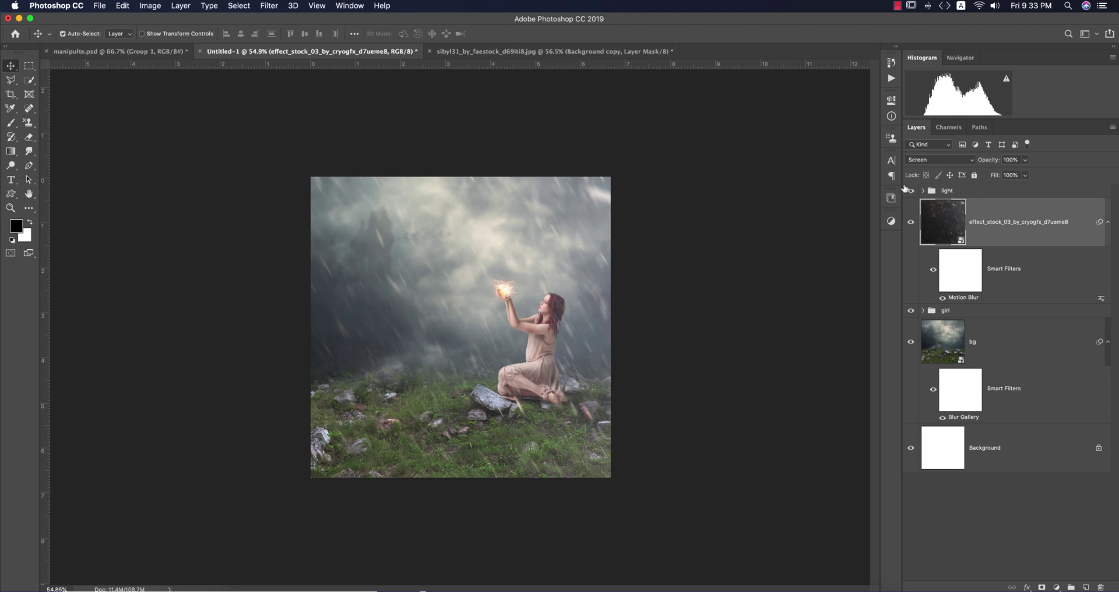
click(911, 222)
click(912, 223)
Add a Levels adjustment clipped to the rain layer, with its shadow input raised to 30.
click(1056, 587)
click(1070, 445)
click(1055, 586)
click(1052, 424)
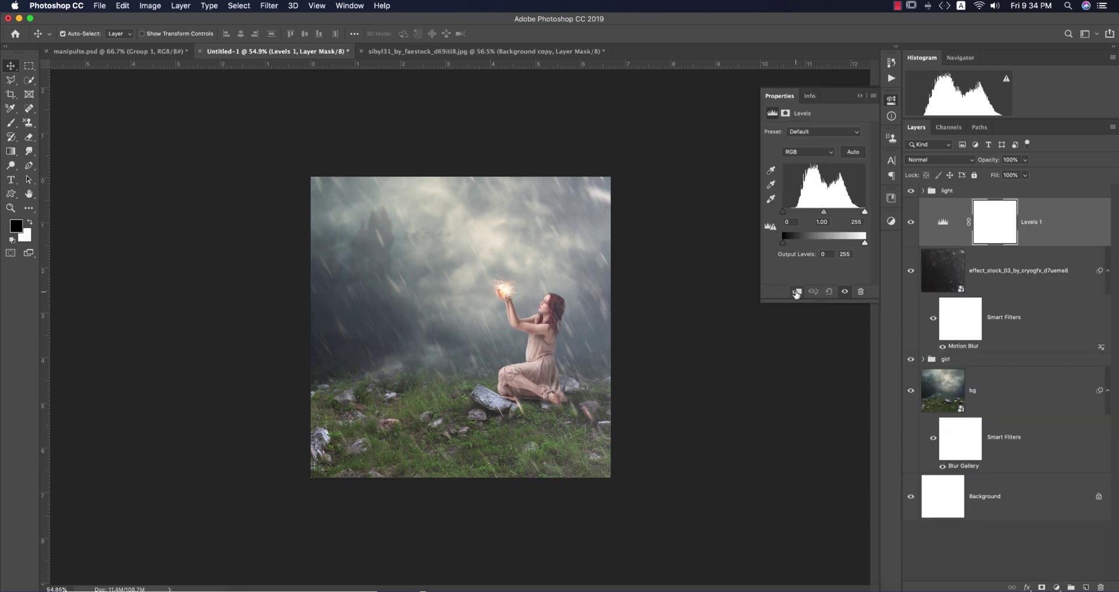
click(796, 291)
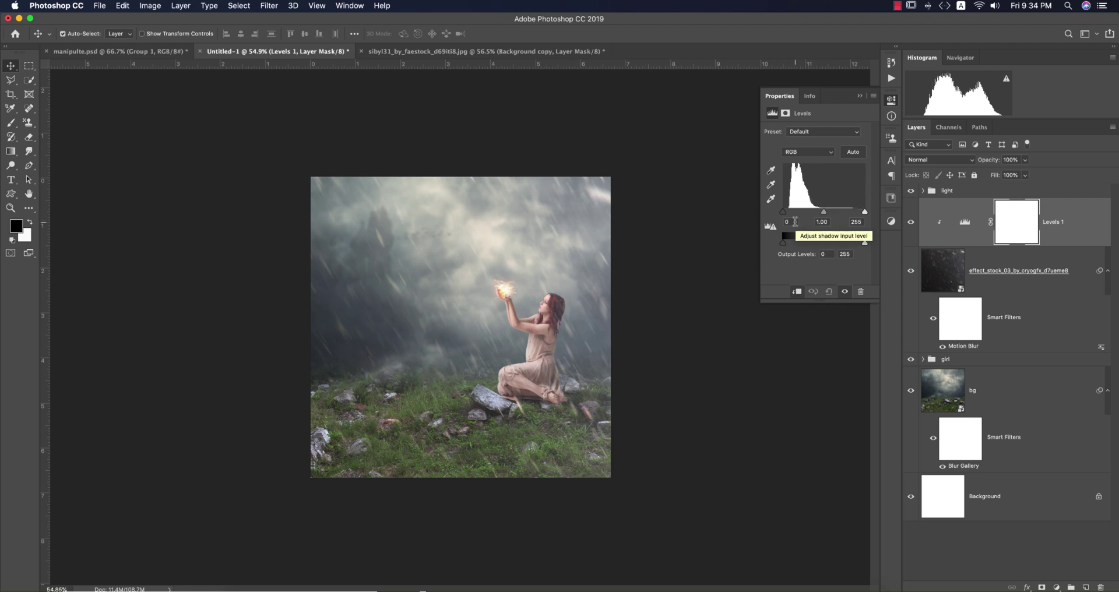
drag(784, 213, 794, 213)
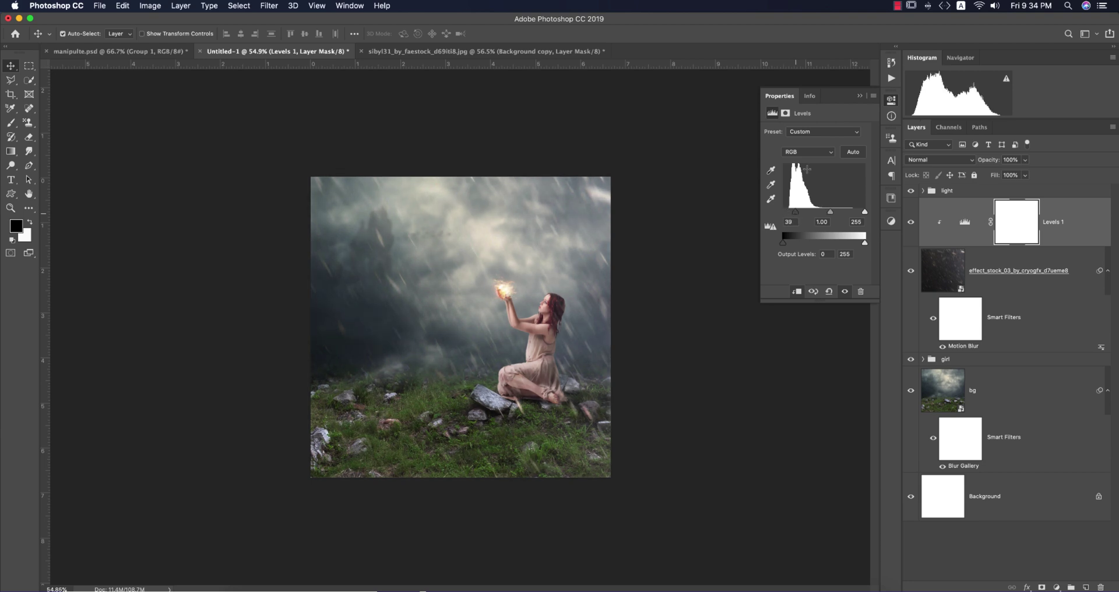
click(859, 96)
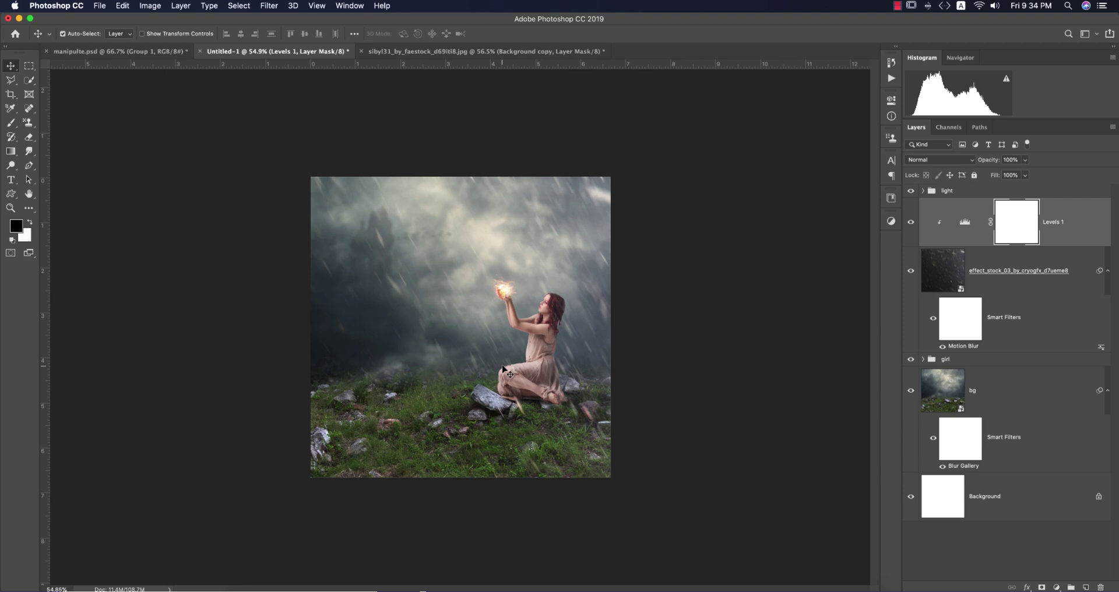
Group the rain layers and name the new group 'rain'.
key(ctrl+g)
double_click(947, 204)
text(rai)
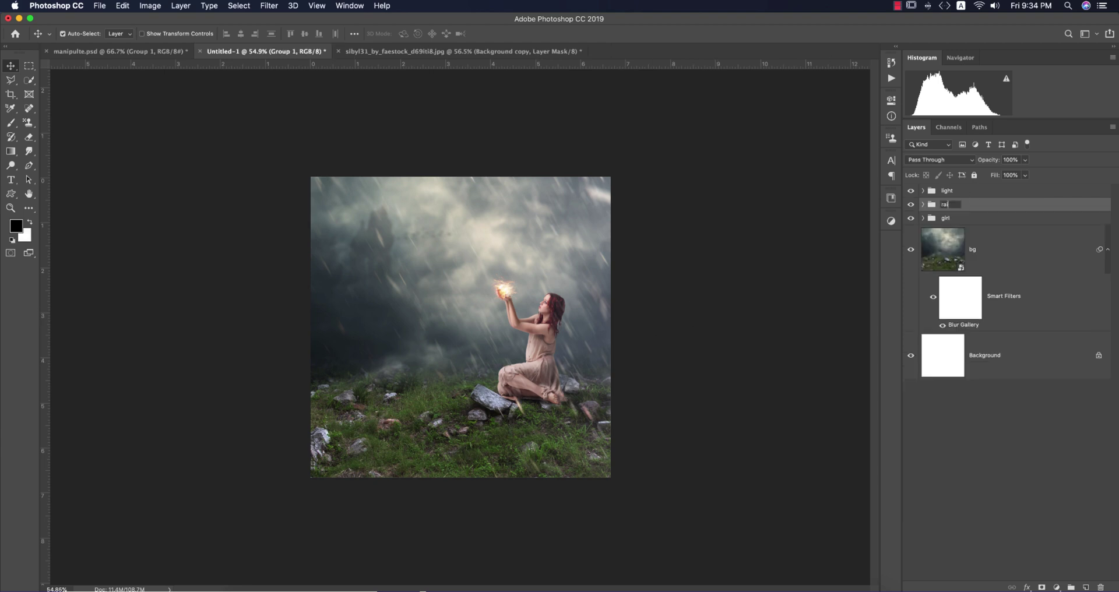
text(n)
key(Return)
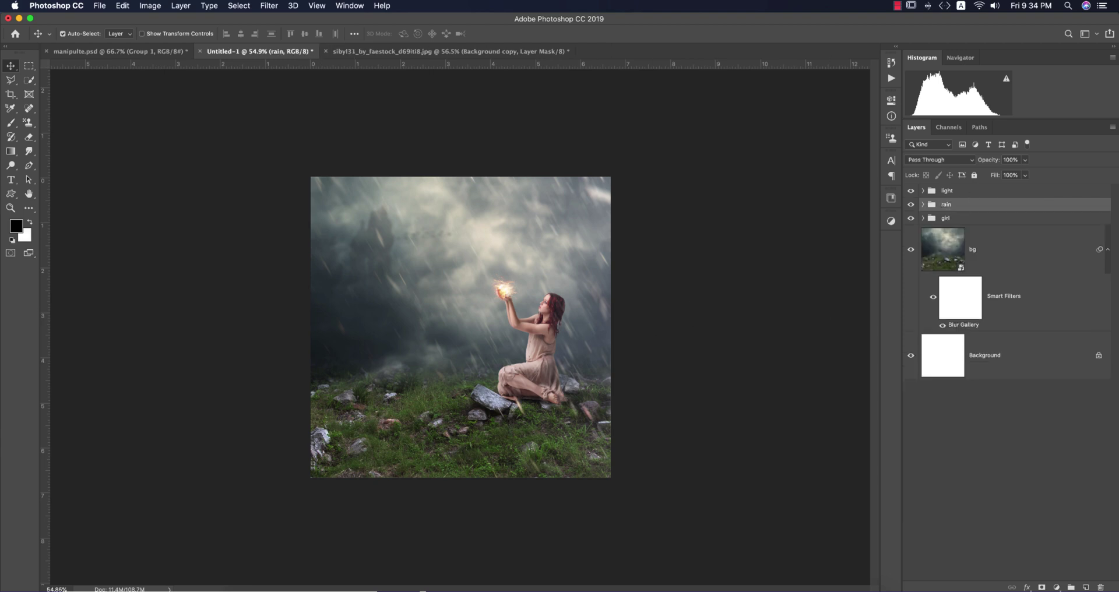
Group the light, rain, girl and bg groups into Group 1 and convert it to a smart object.
click(955, 220)
shift+click(961, 192)
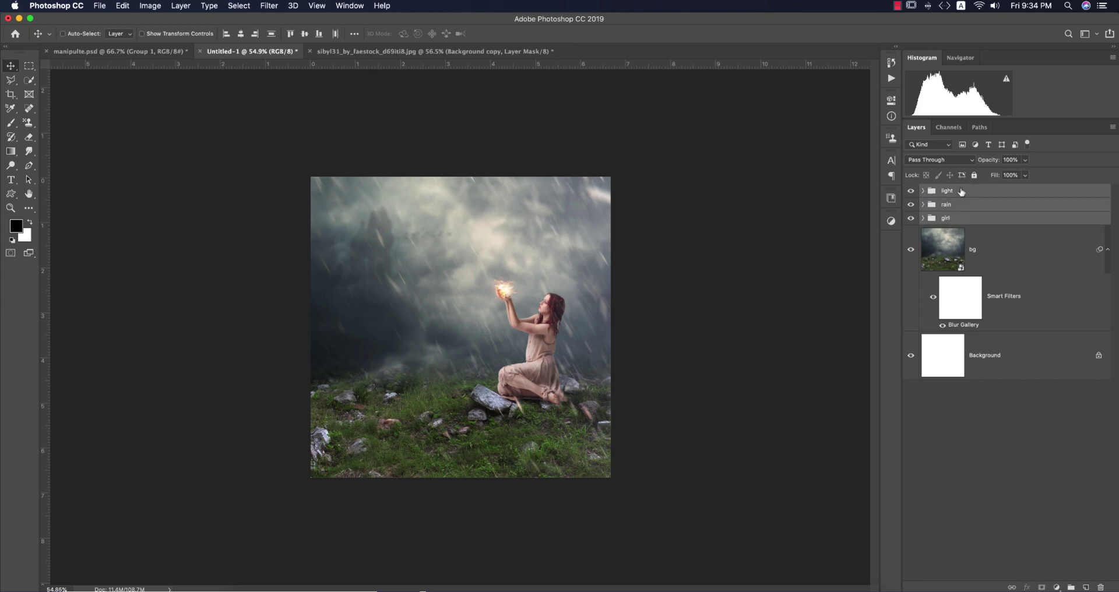
key(super+g)
key(super+z)
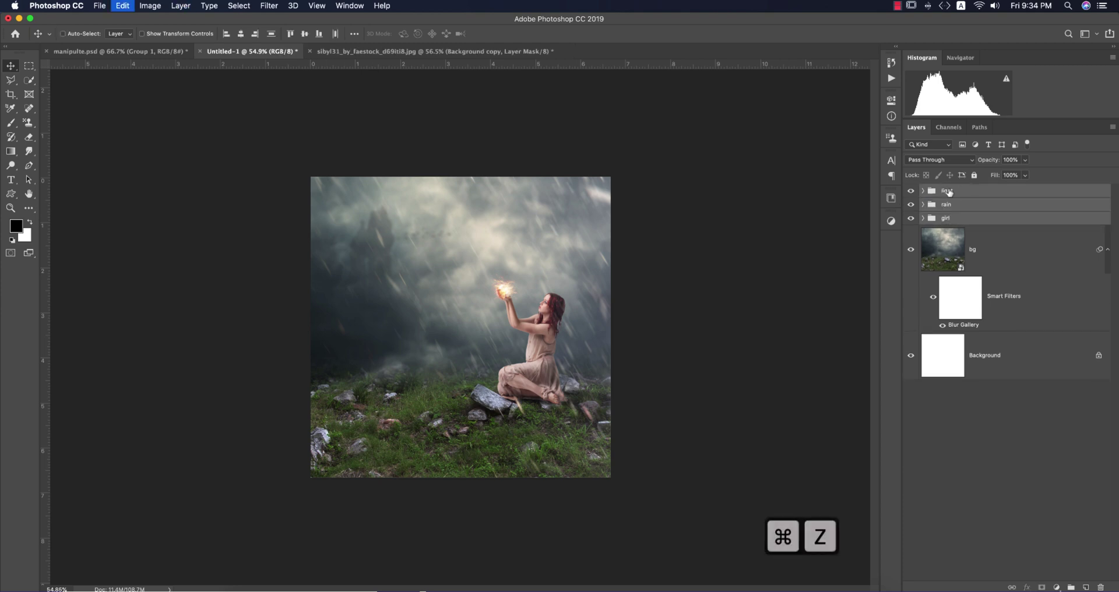
key(super+z)
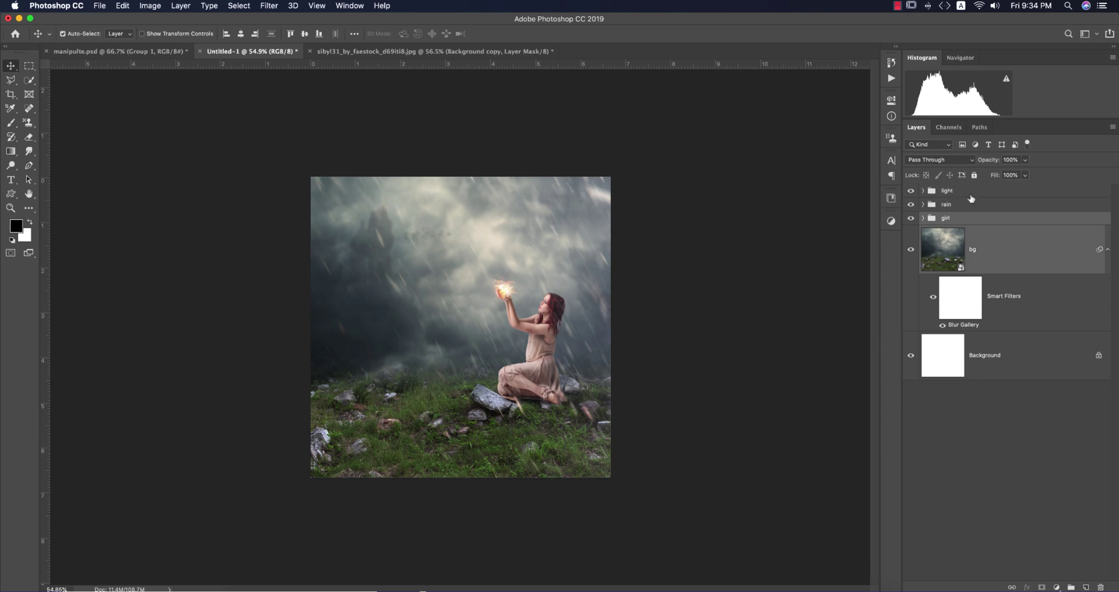
shift+click(971, 192)
key(super+g)
right_click(977, 190)
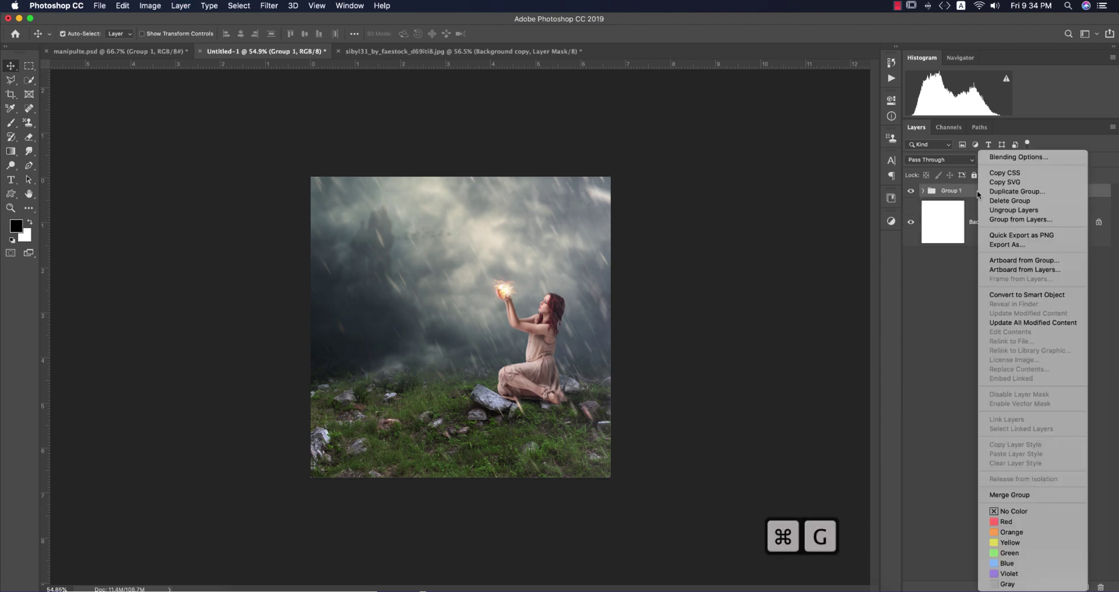
click(1001, 294)
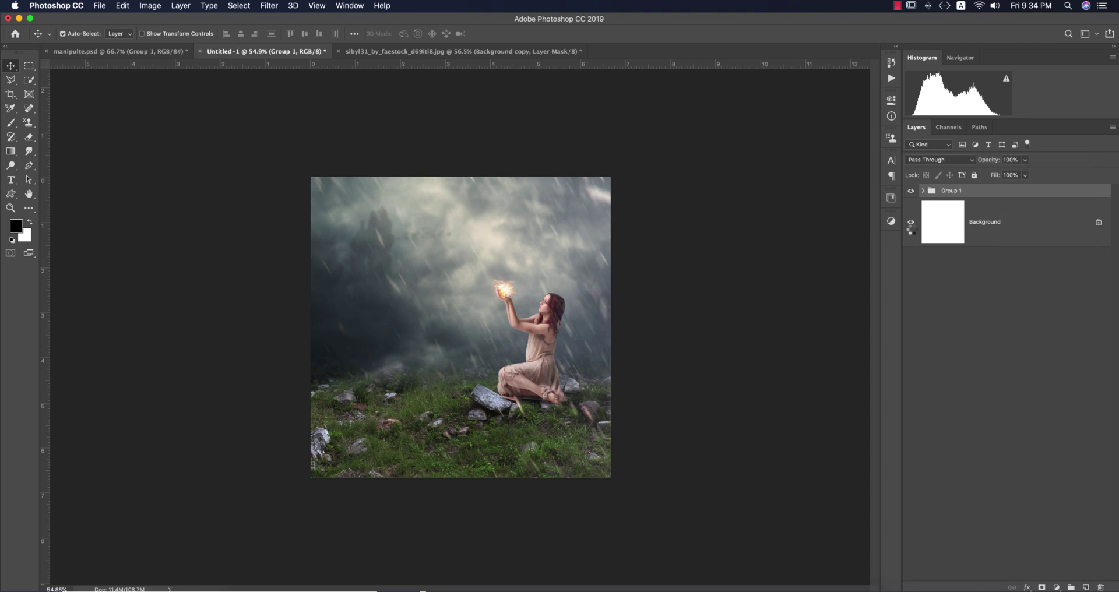
Apply Camera Raw to Group 1: exposure −0.40, contrast +38, texture +36, vibrance −18, highlights −43.
click(268, 5)
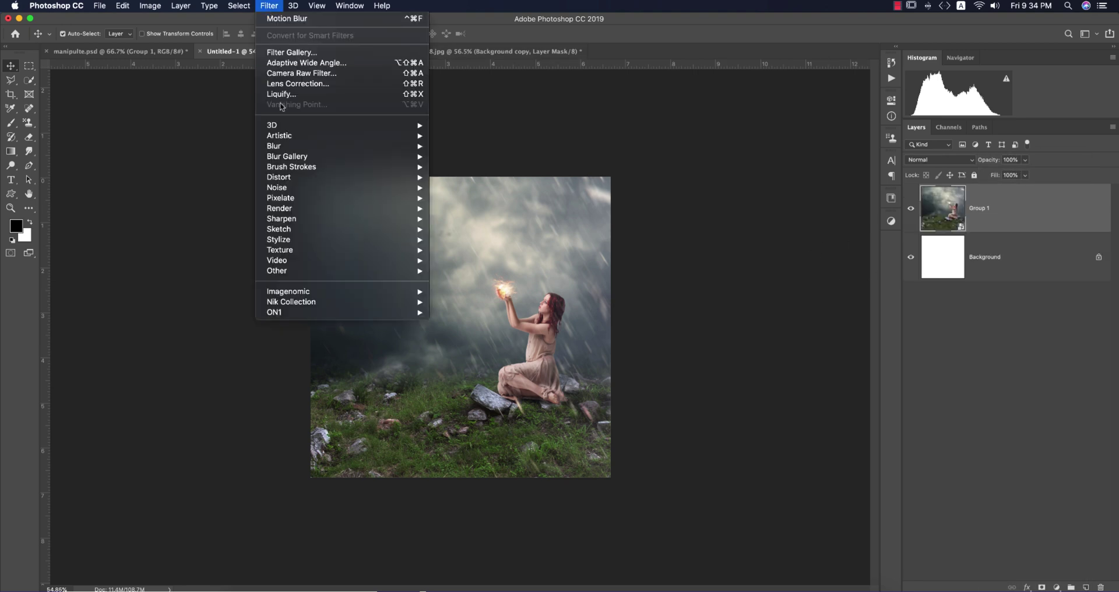
click(292, 73)
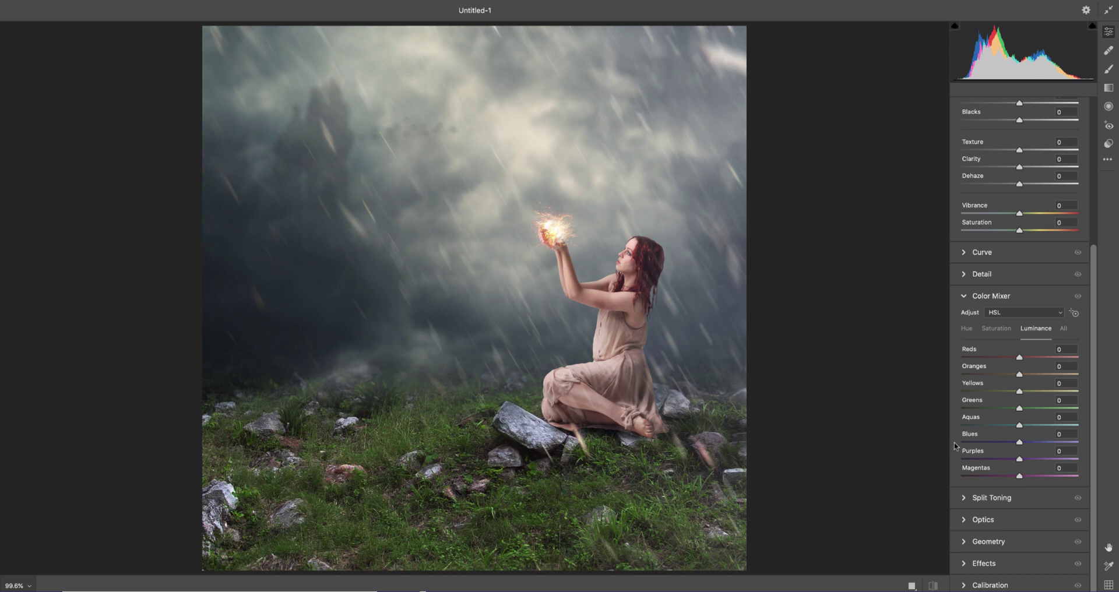
scroll(1033, 353, up, 1)
scroll(1034, 353, up, 5)
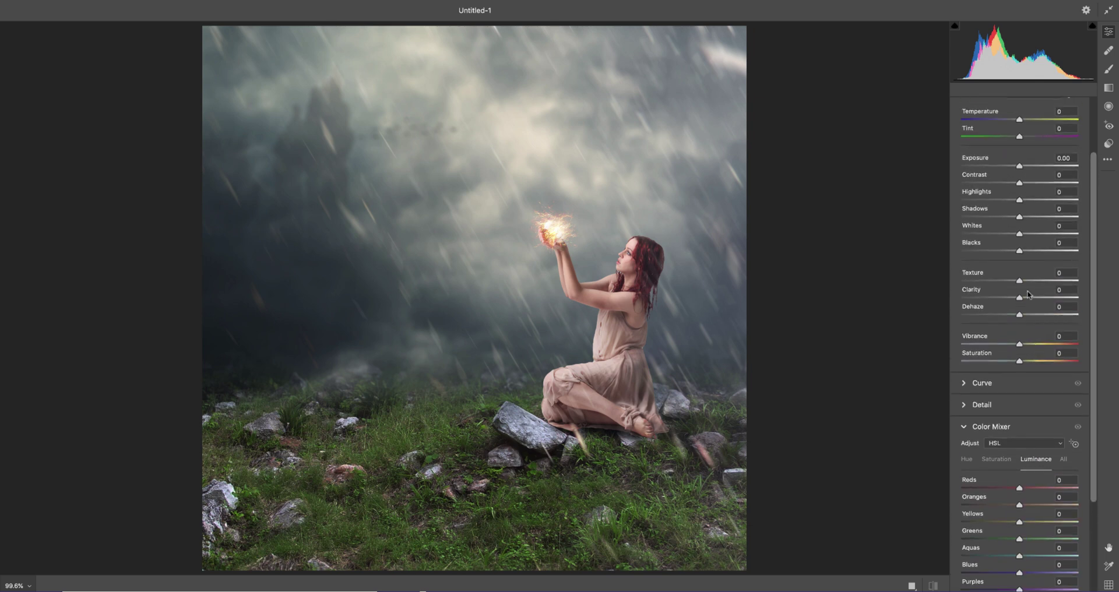
drag(1019, 166, 1042, 183)
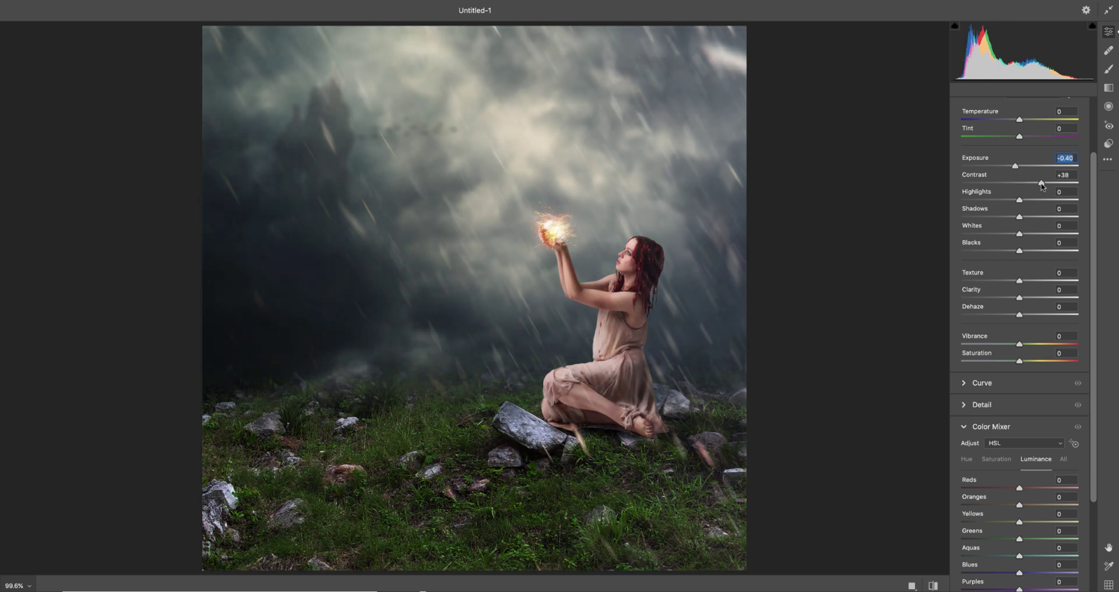
drag(1021, 283, 1041, 282)
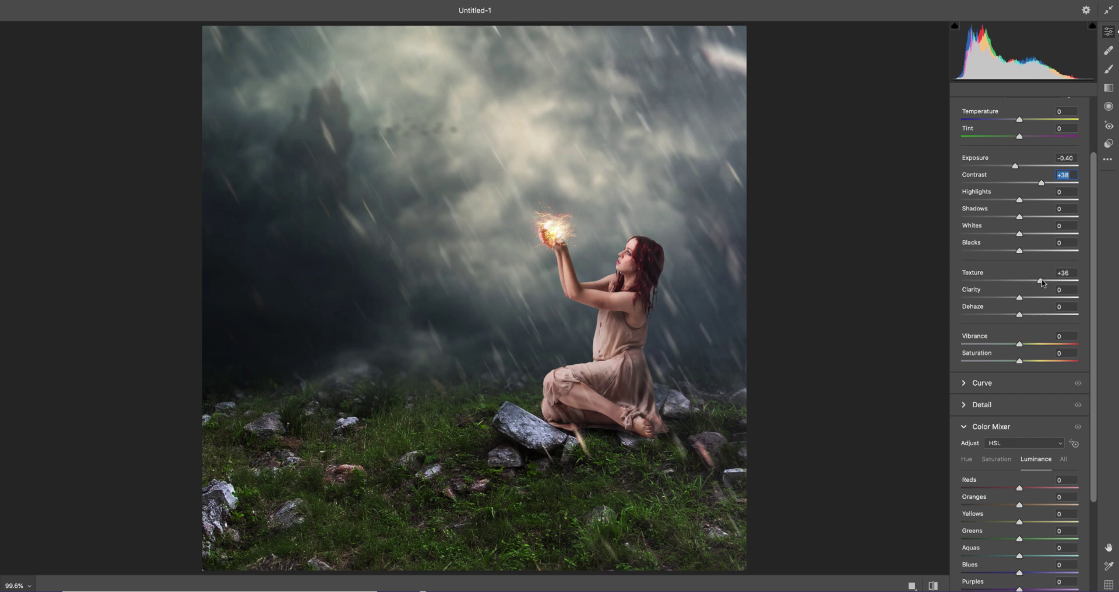
drag(1020, 345, 1011, 346)
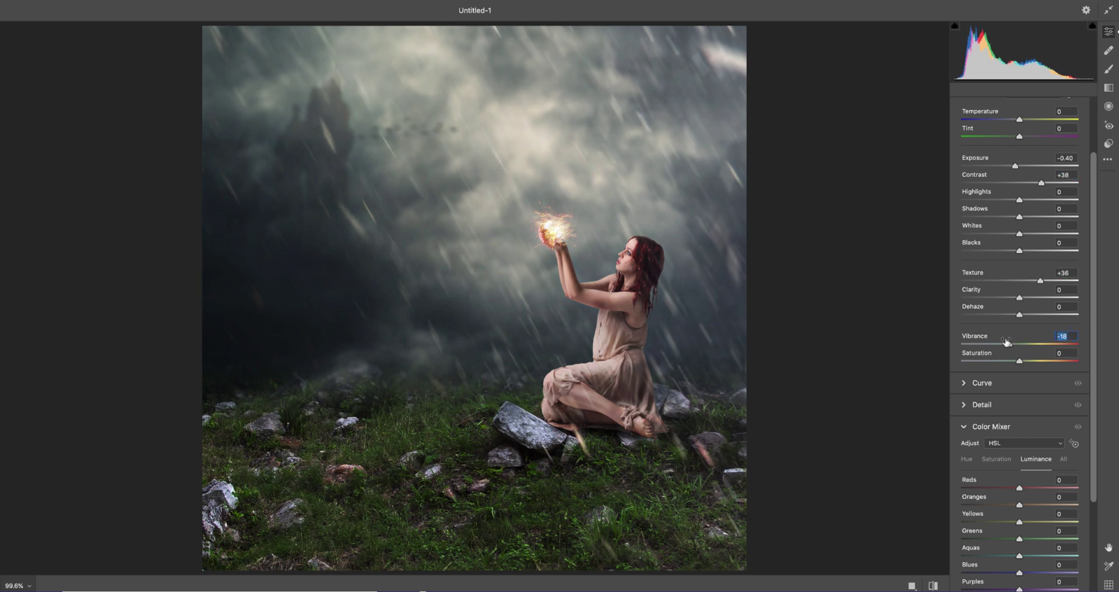
drag(1018, 200, 995, 203)
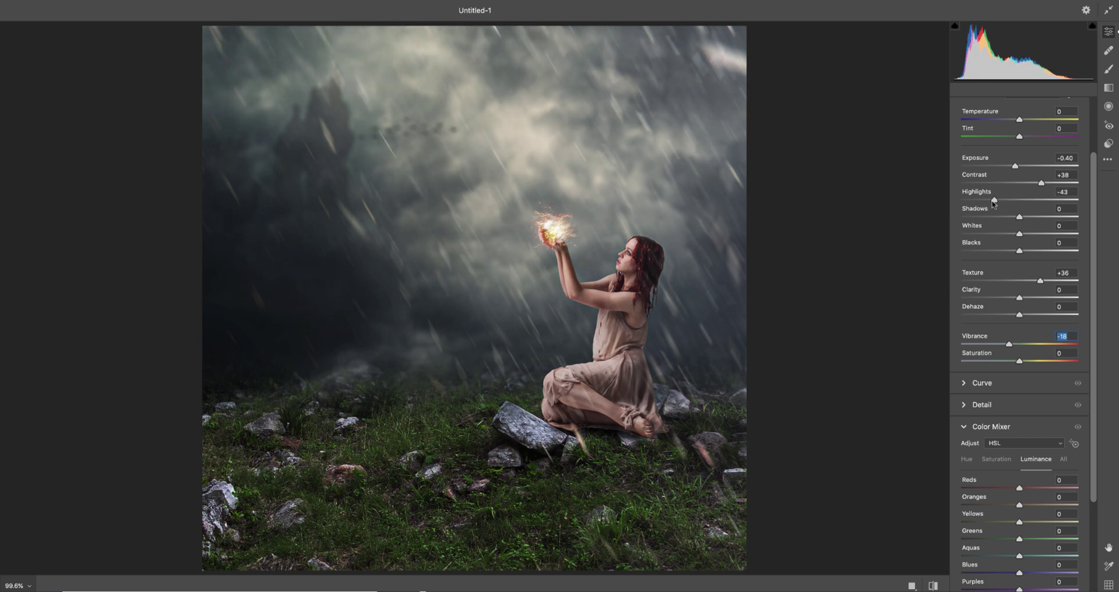
key(Return)
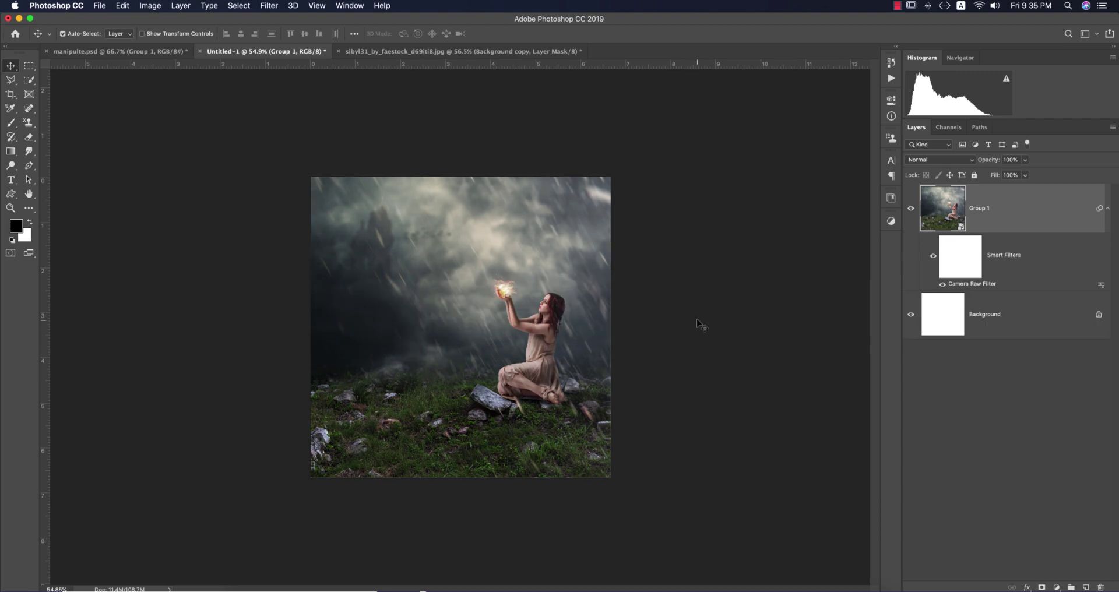
Add a FoggyNight.3DL Color Lookup layer at 32% opacity above Group 1, then reselect Group 1.
key(super+0)
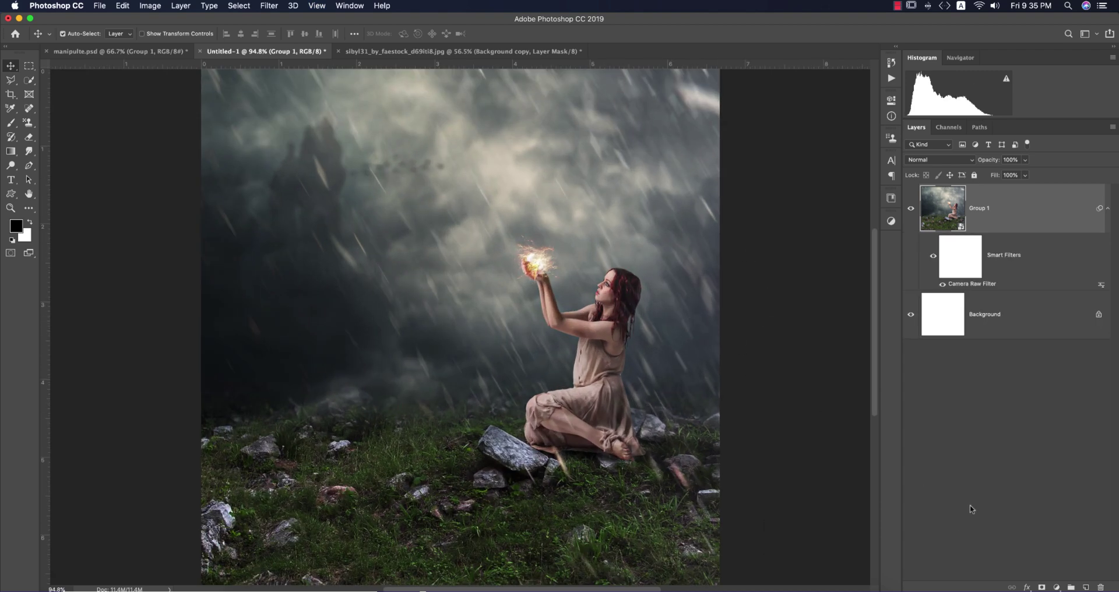
click(1056, 588)
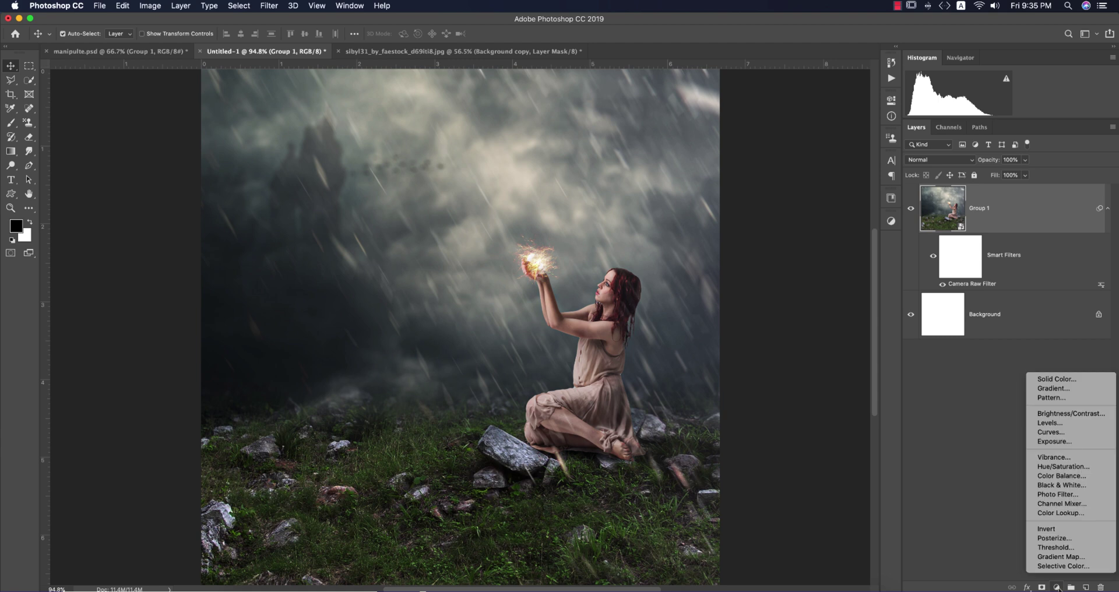
click(1052, 513)
click(796, 133)
click(822, 260)
drag(995, 161, 956, 158)
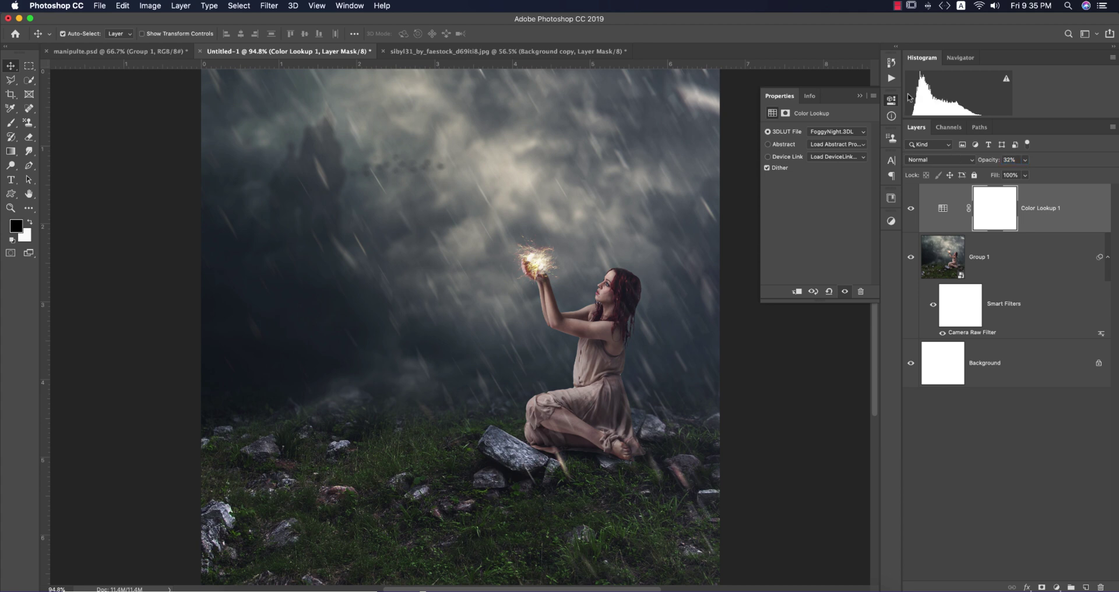
click(860, 95)
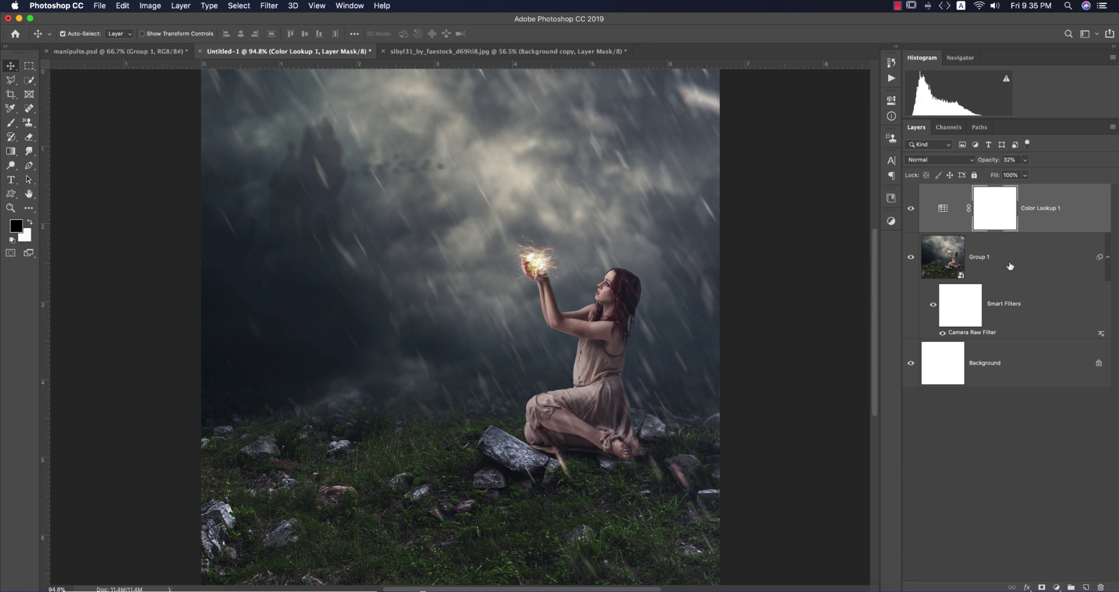
click(1013, 263)
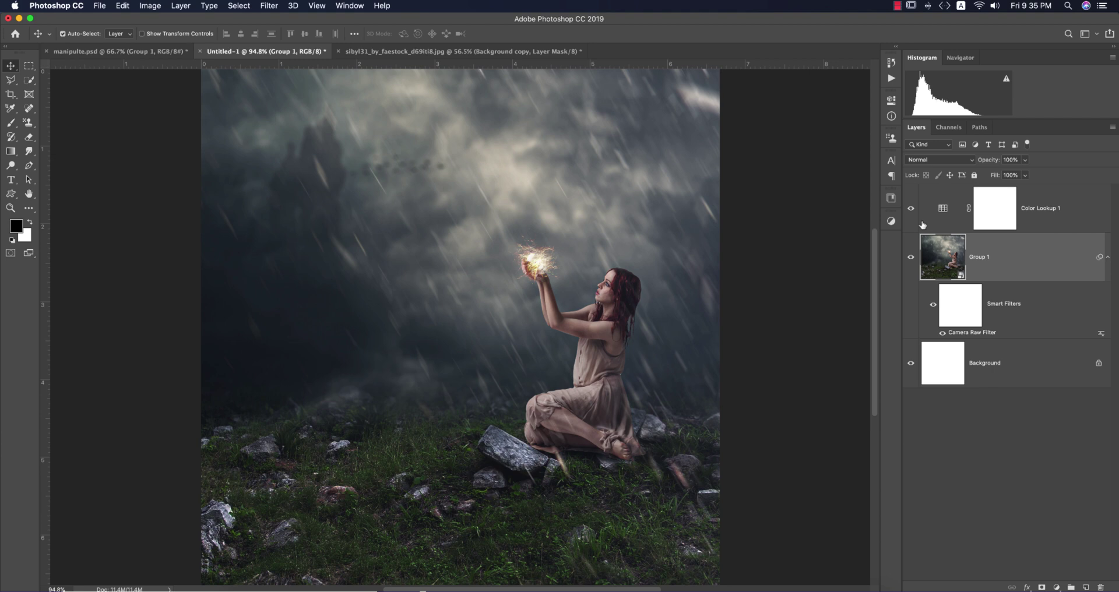
Apply Color Efex Pro 4 Cross Processing to Group 1 using method C04 at 33% strength.
click(268, 6)
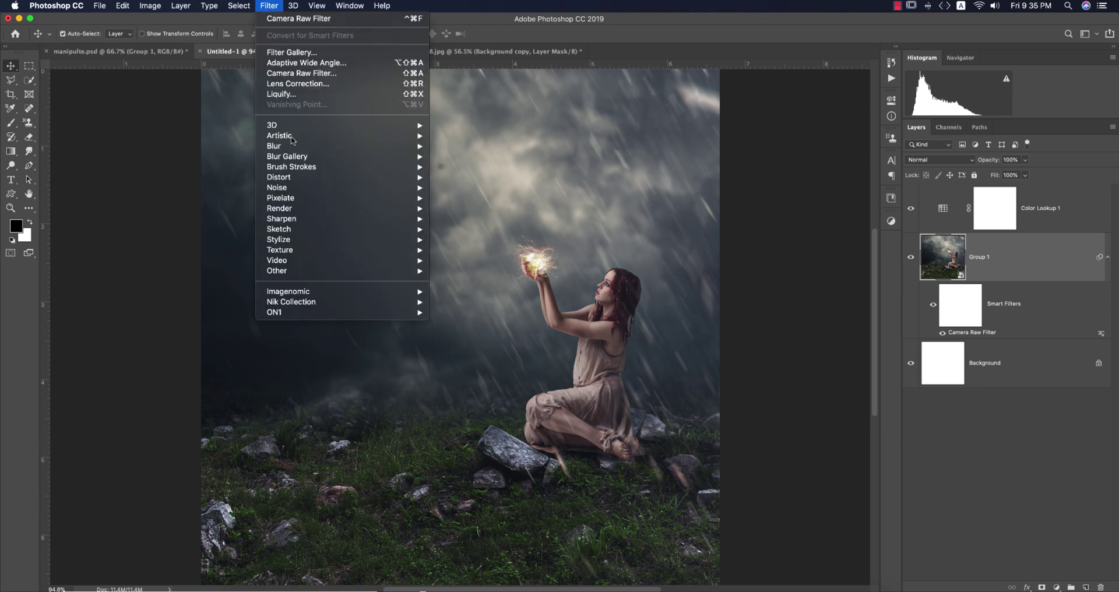
mouse_move(336, 302)
click(444, 314)
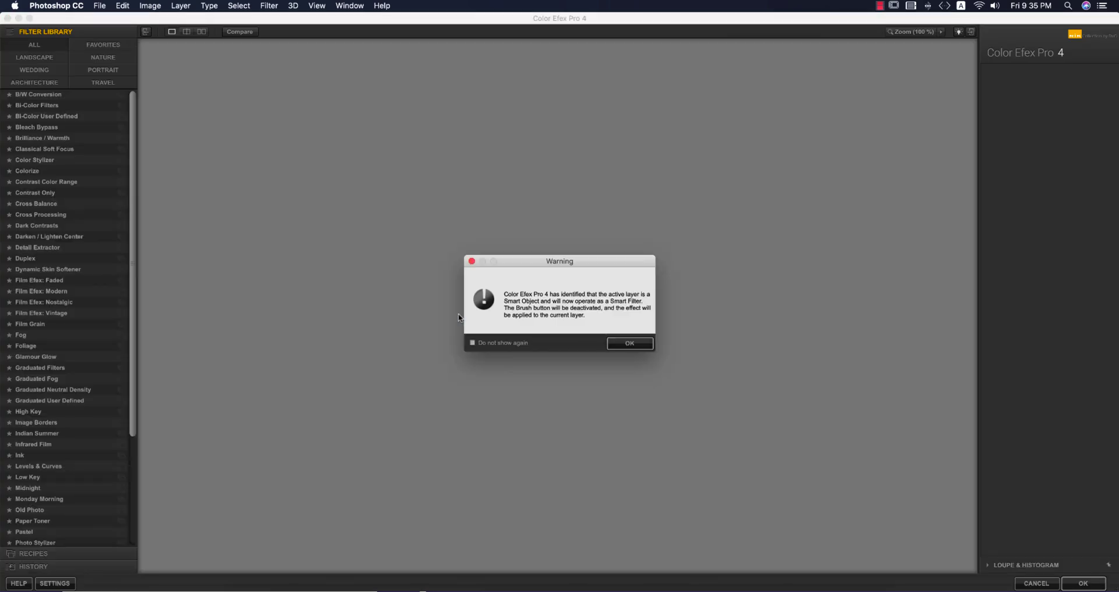
click(612, 345)
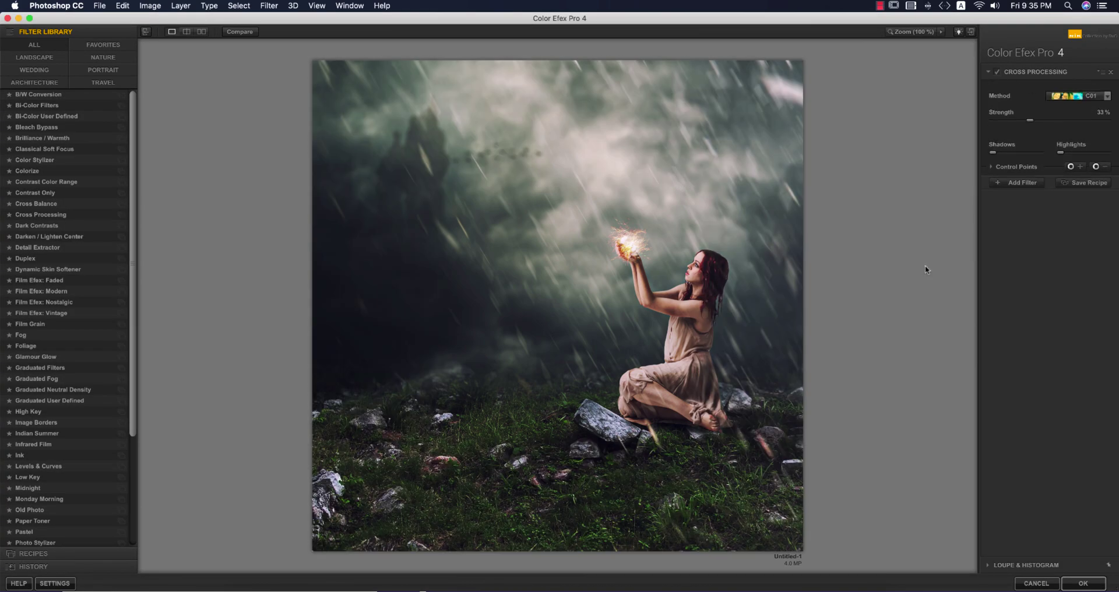
click(1072, 98)
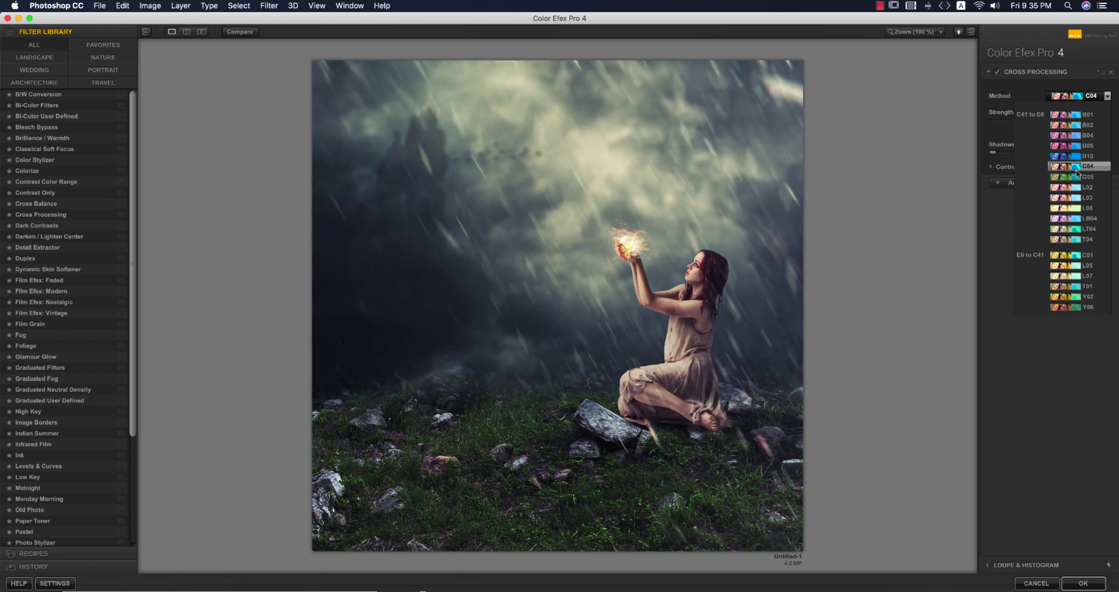
click(1077, 171)
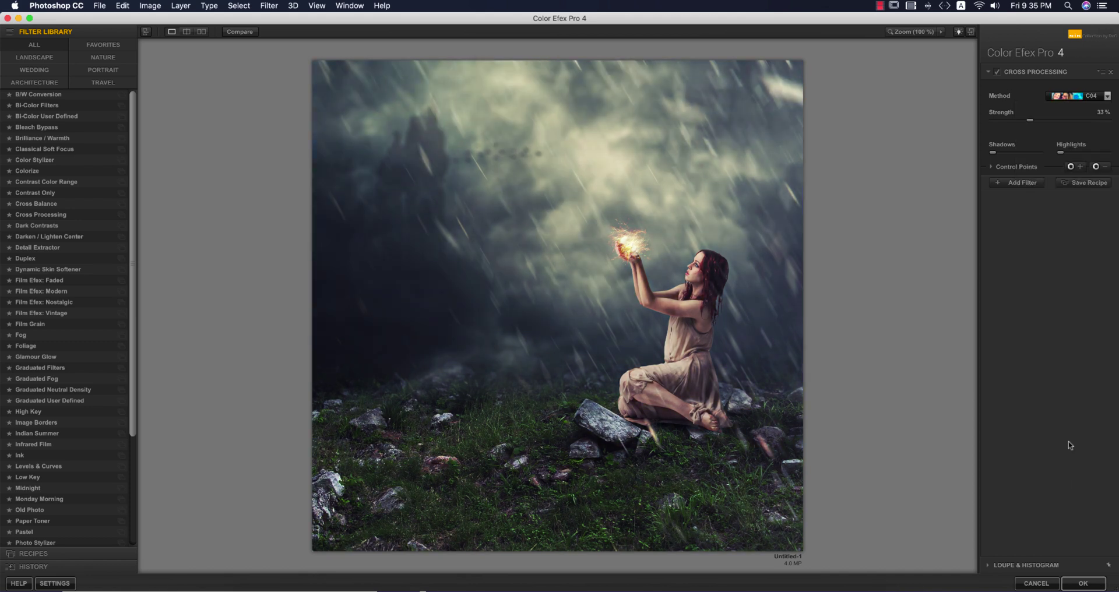
click(1082, 584)
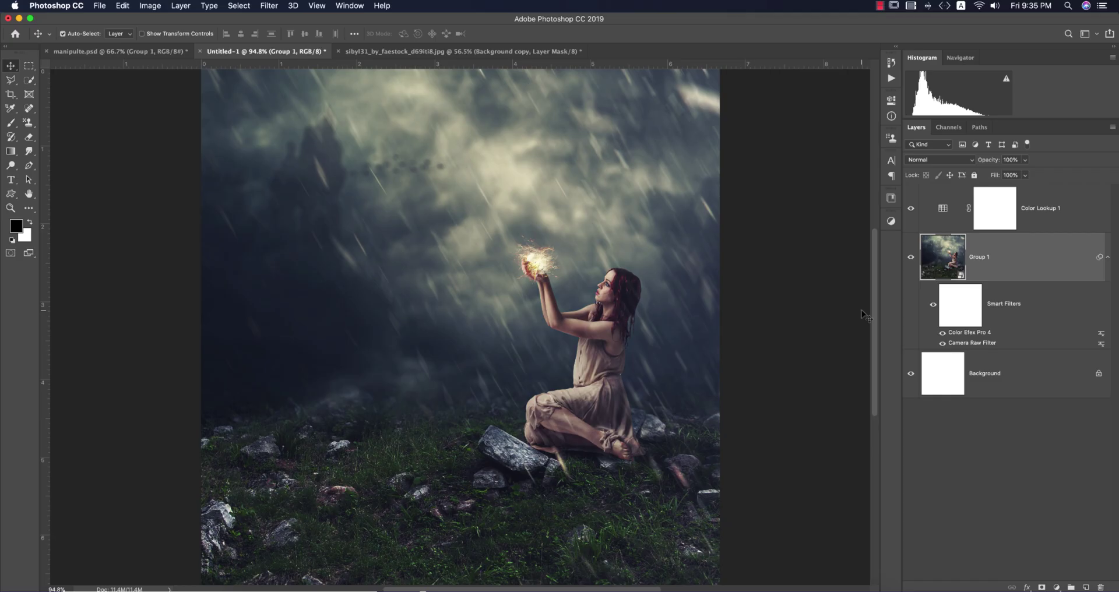
Make Color Lookup 1 visible again and lower its opacity to 9%.
click(911, 208)
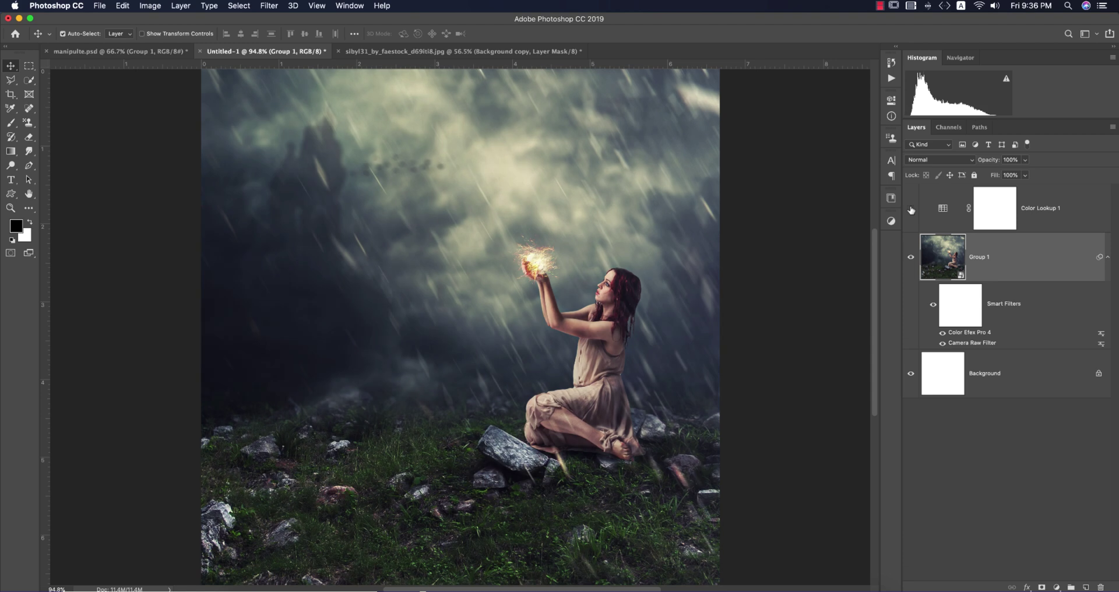
click(1038, 200)
click(1023, 174)
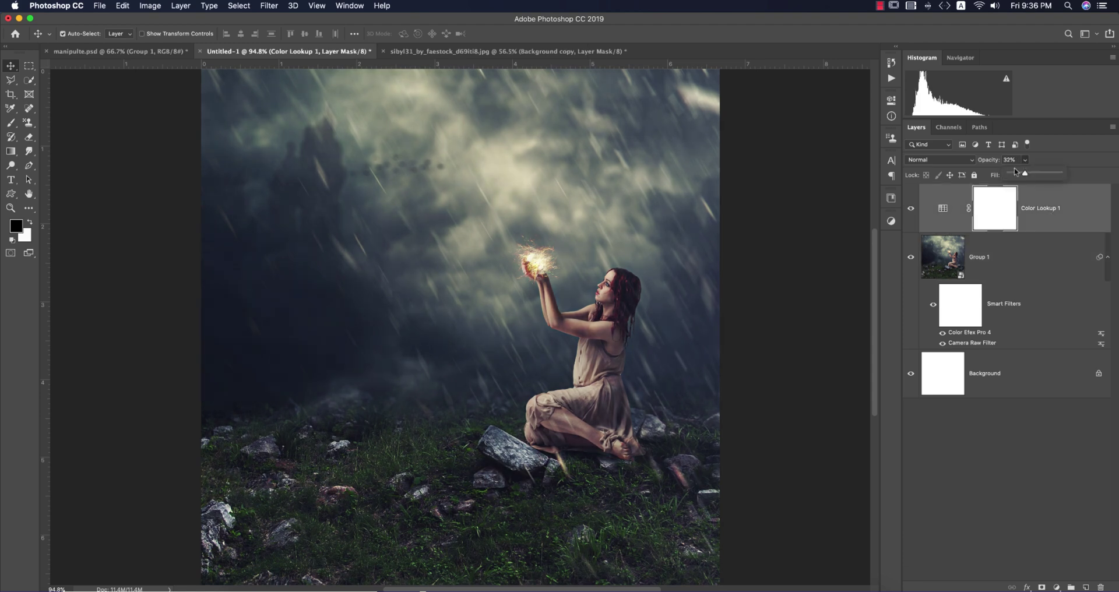
drag(1024, 174, 1014, 175)
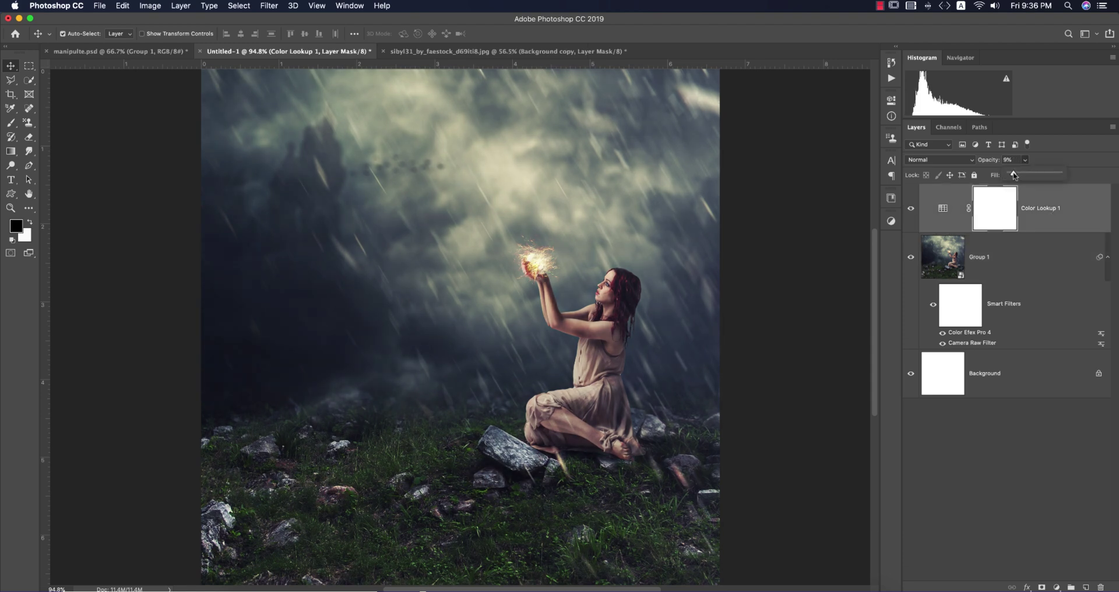
click(750, 297)
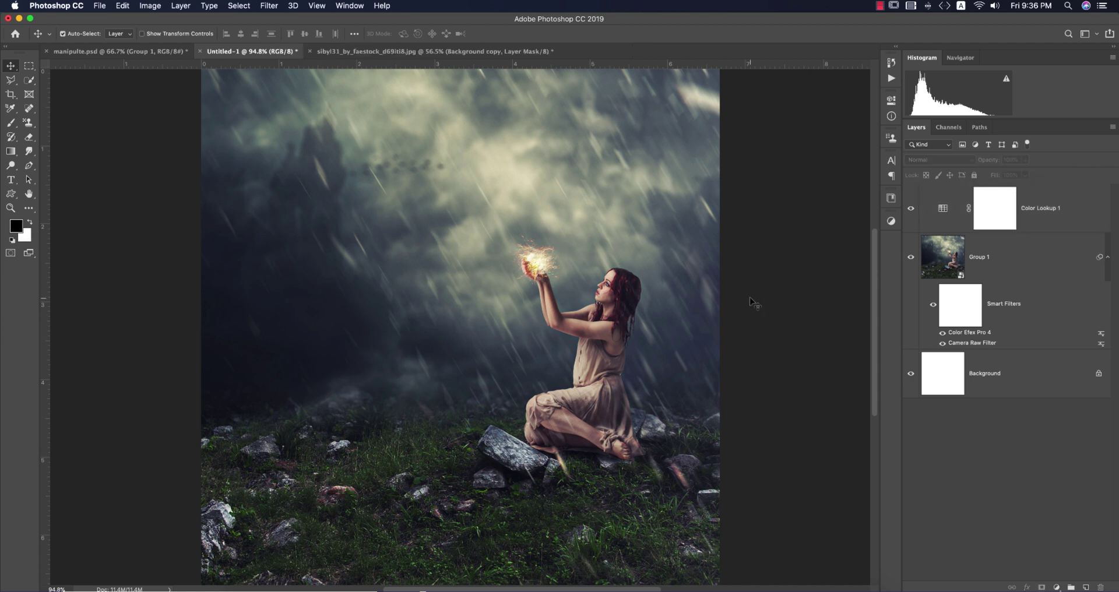